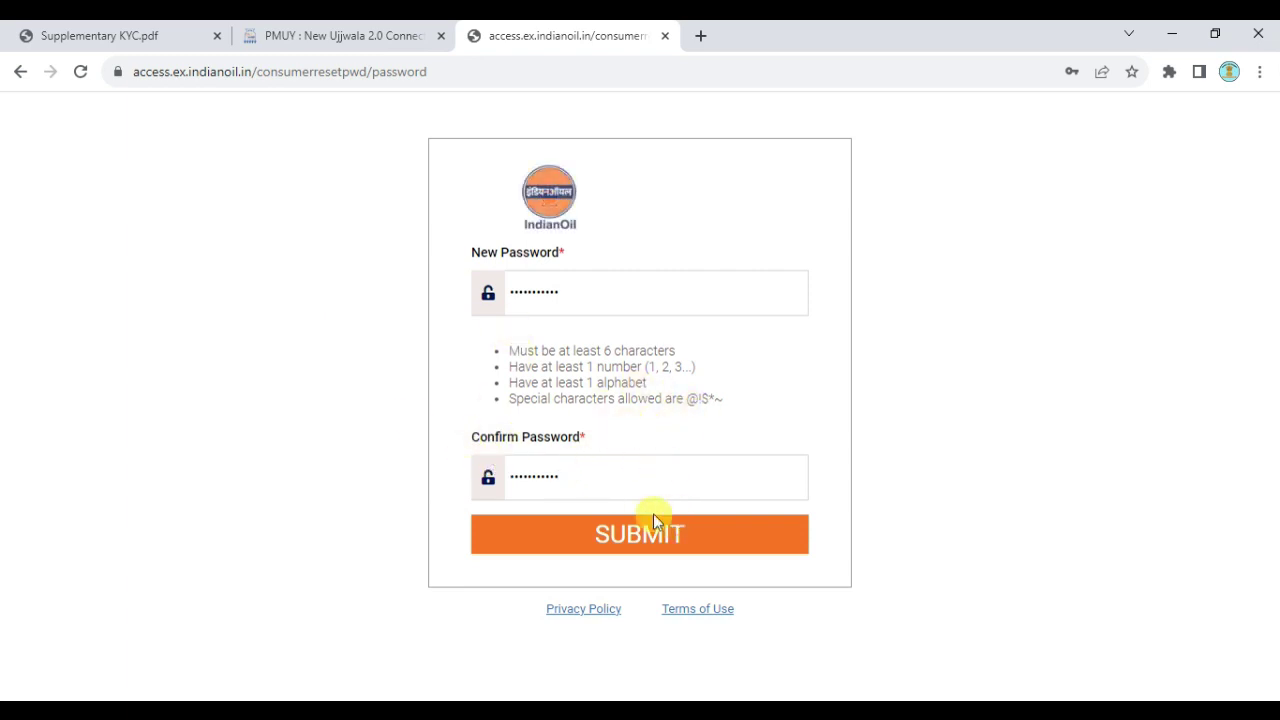
Save the new password and enter the account username on the login page.
click(611, 534)
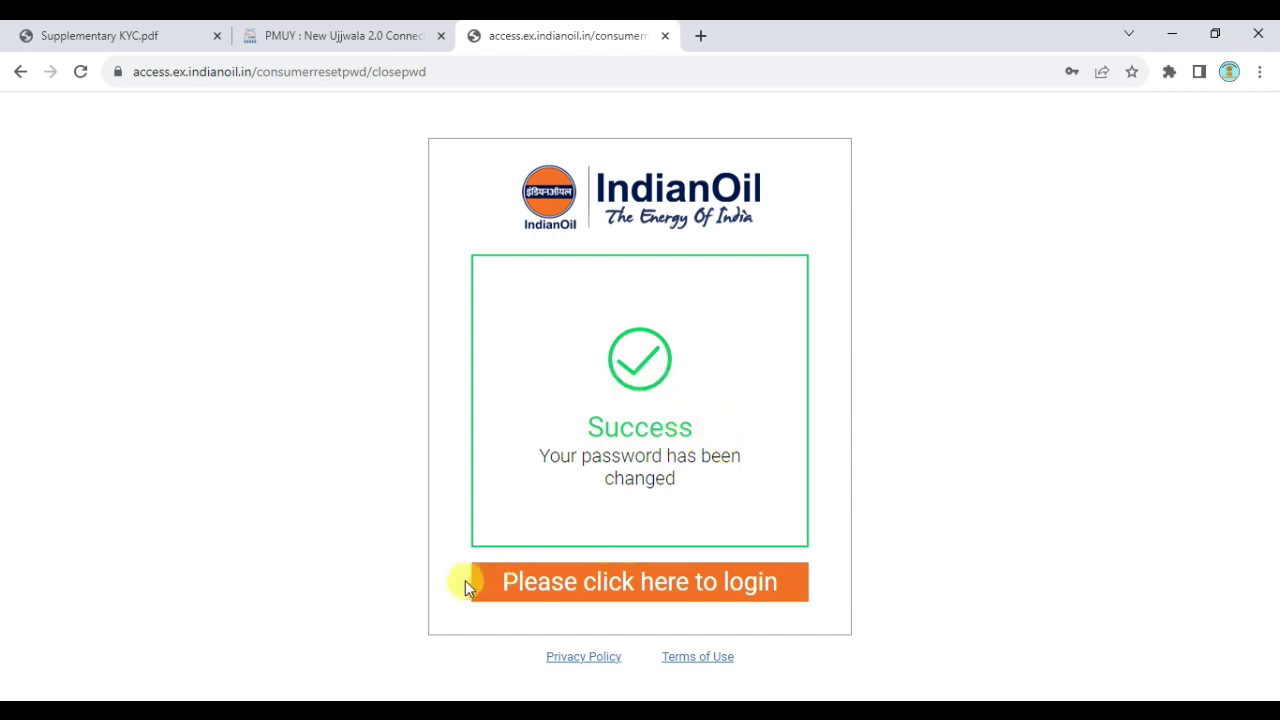
click(675, 578)
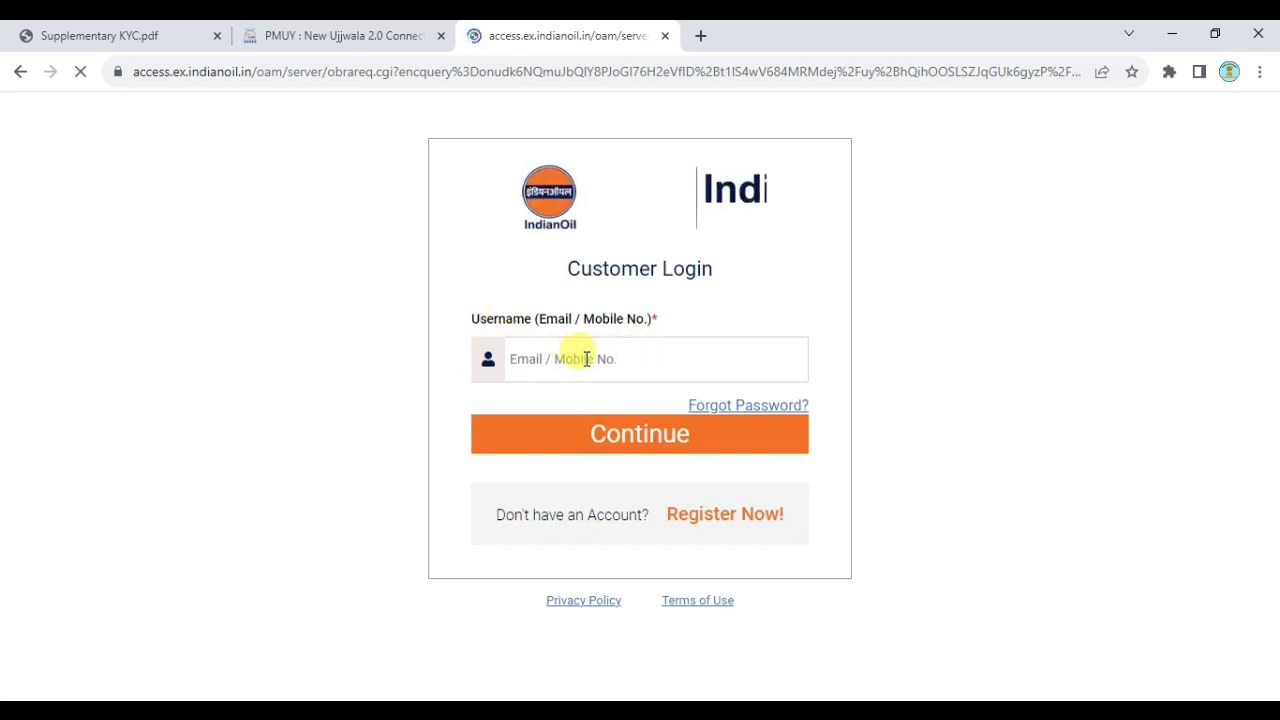
click(538, 347)
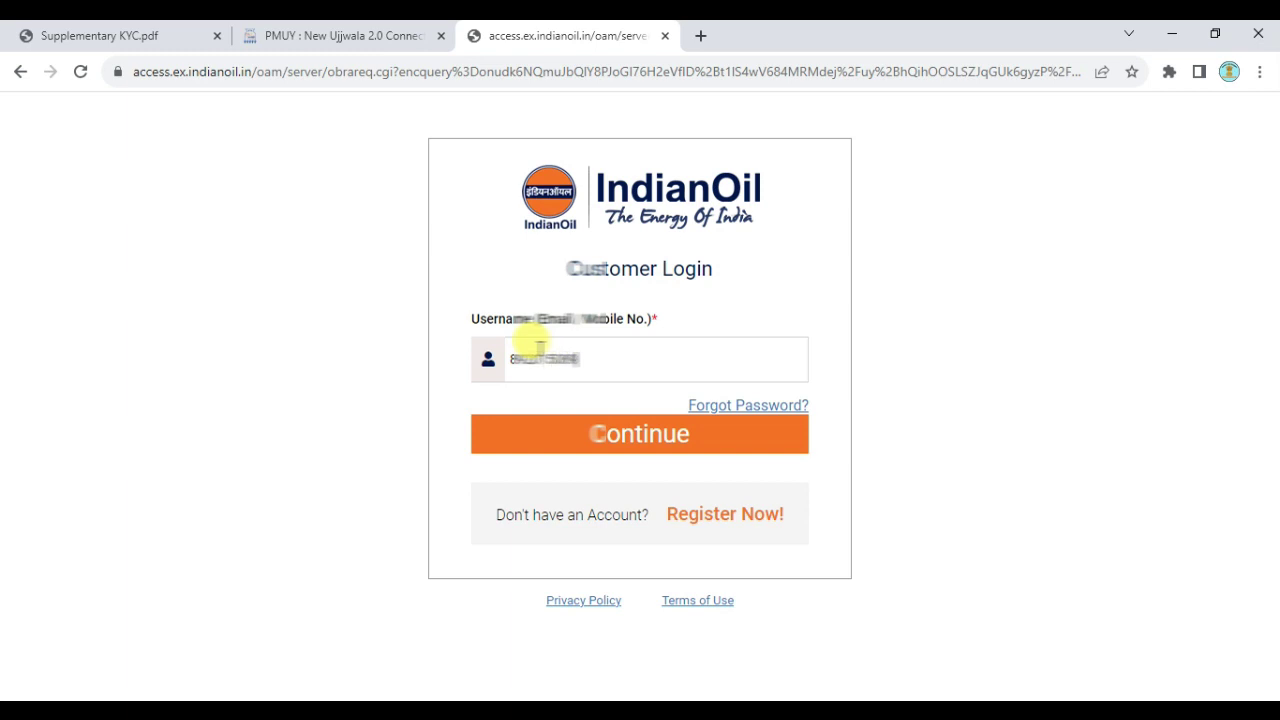
click(609, 434)
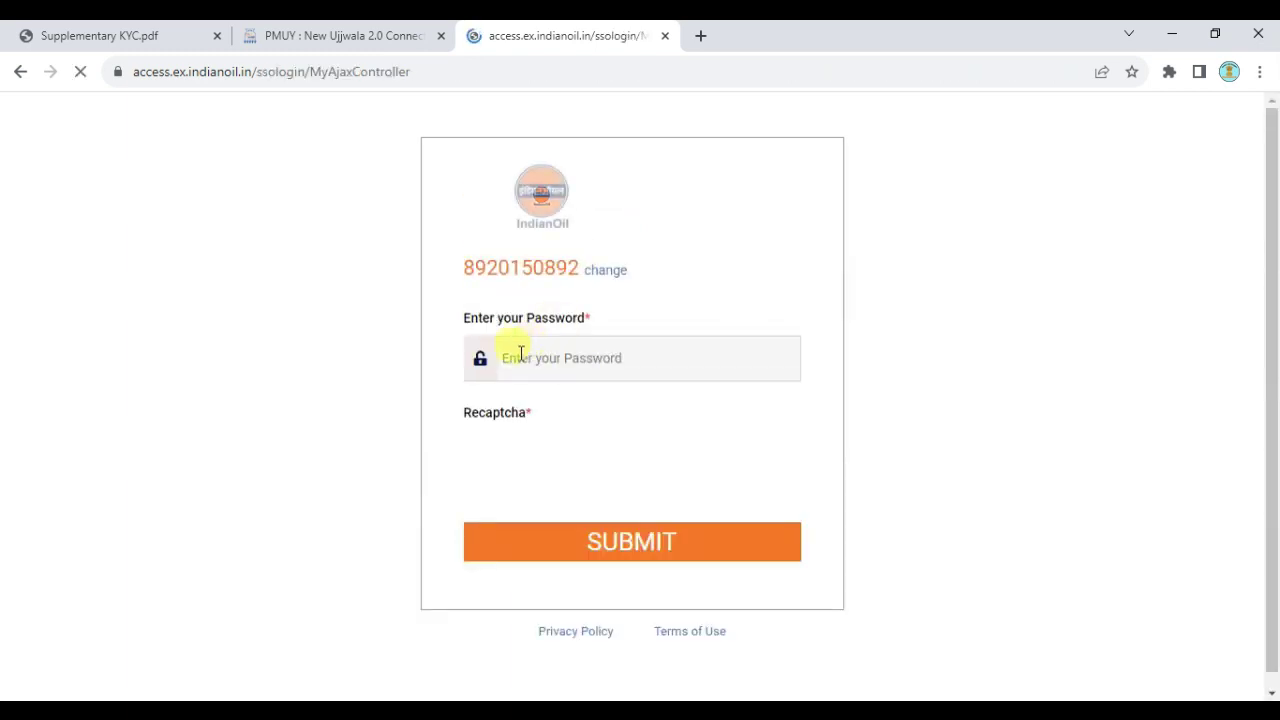
Sign in with the account password and reCAPTCHA, then go to the LPG section.
click(542, 358)
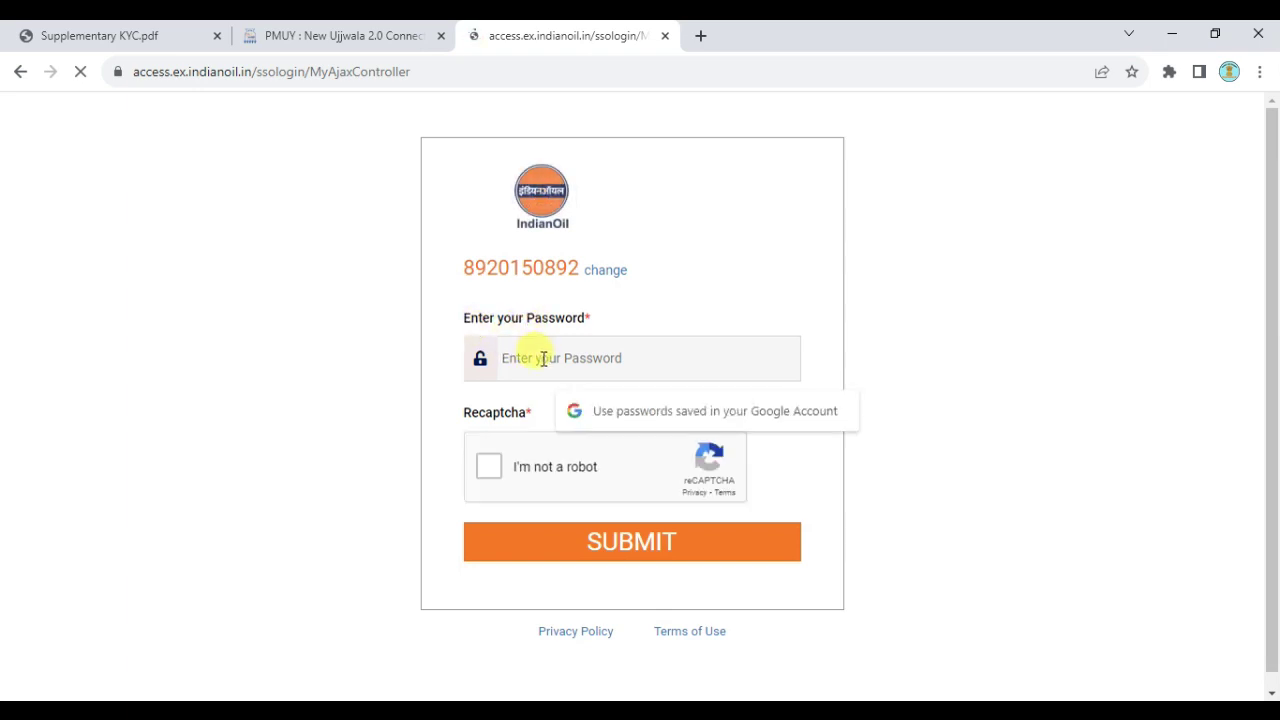
text(••)
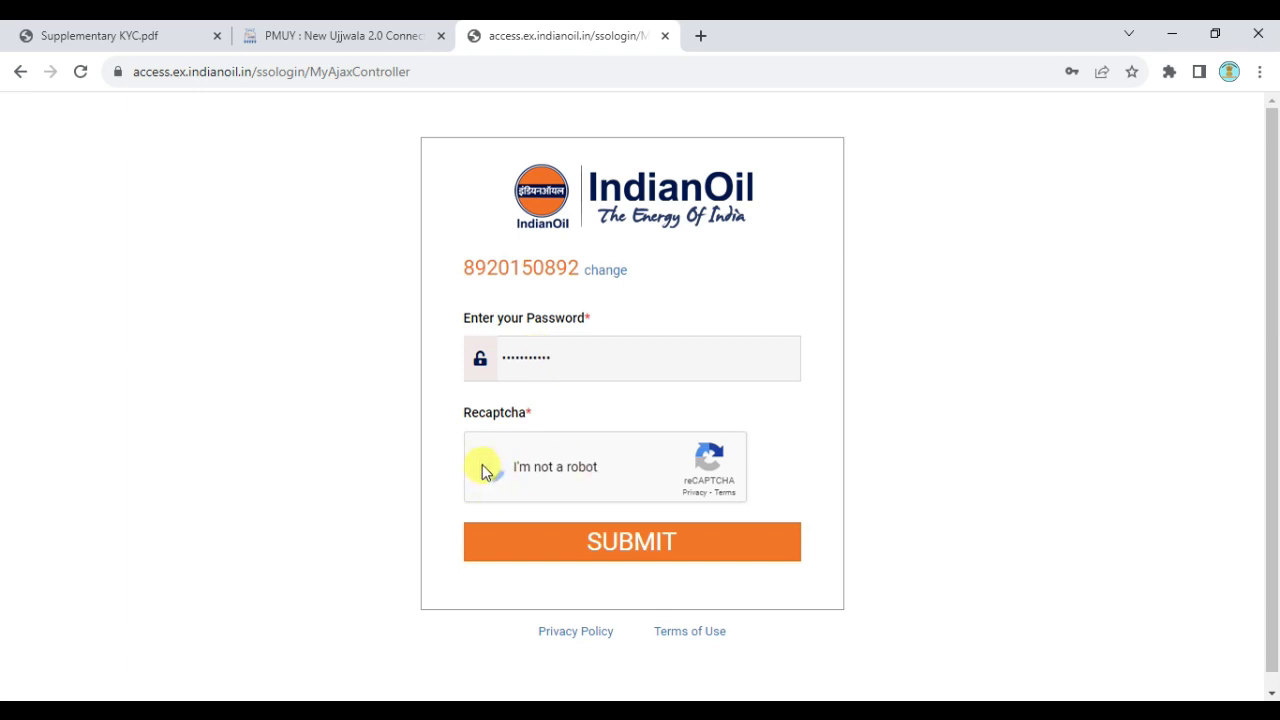
click(483, 465)
click(623, 542)
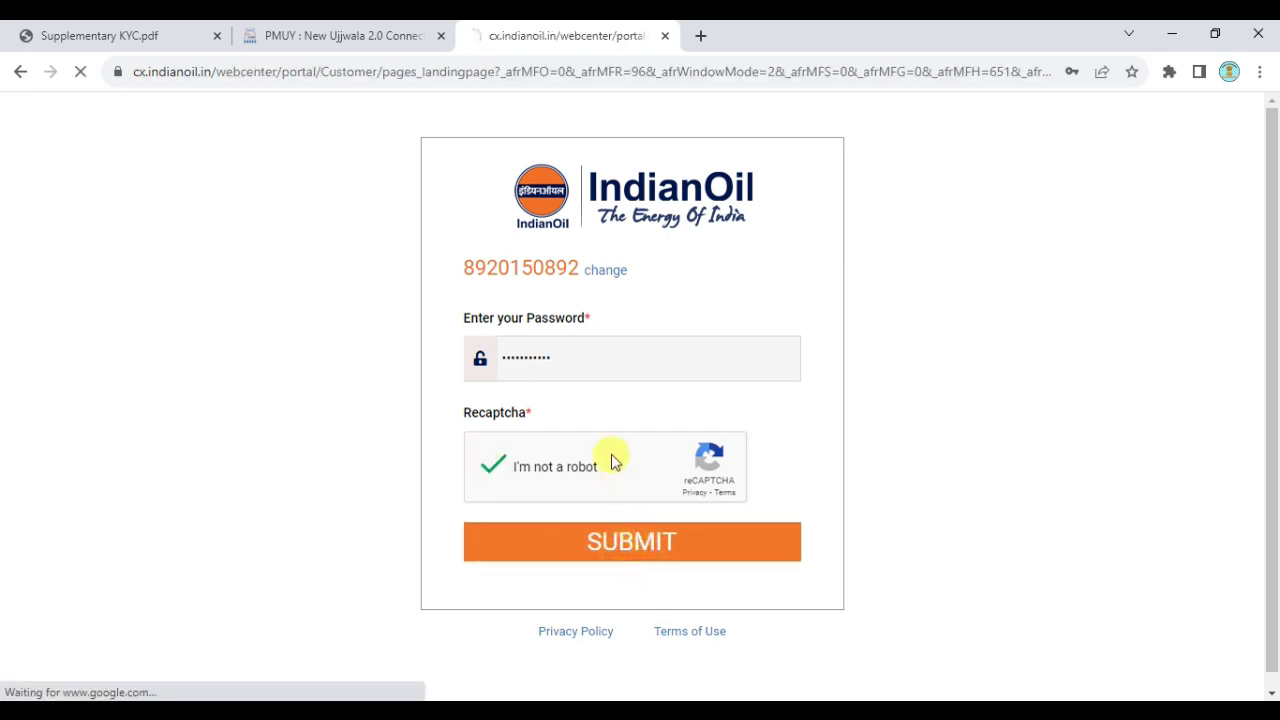
scroll(488, 305, down, 2)
scroll(488, 305, up, 2)
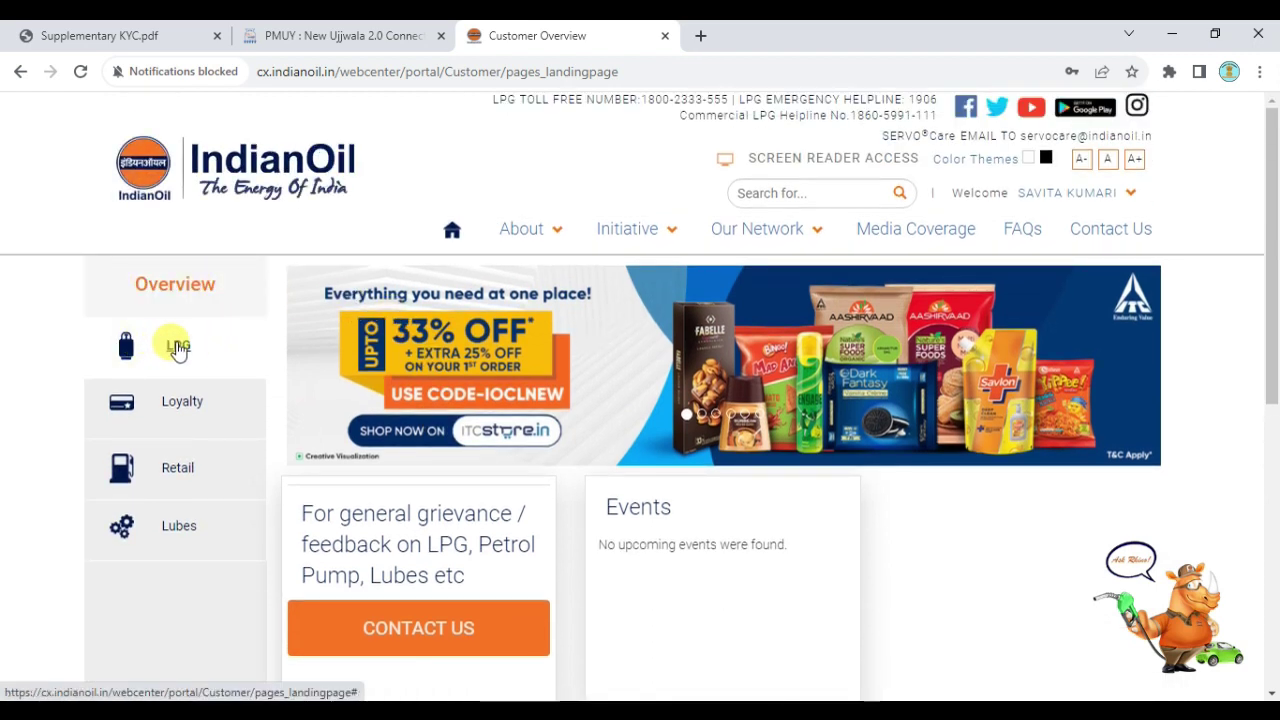
click(179, 348)
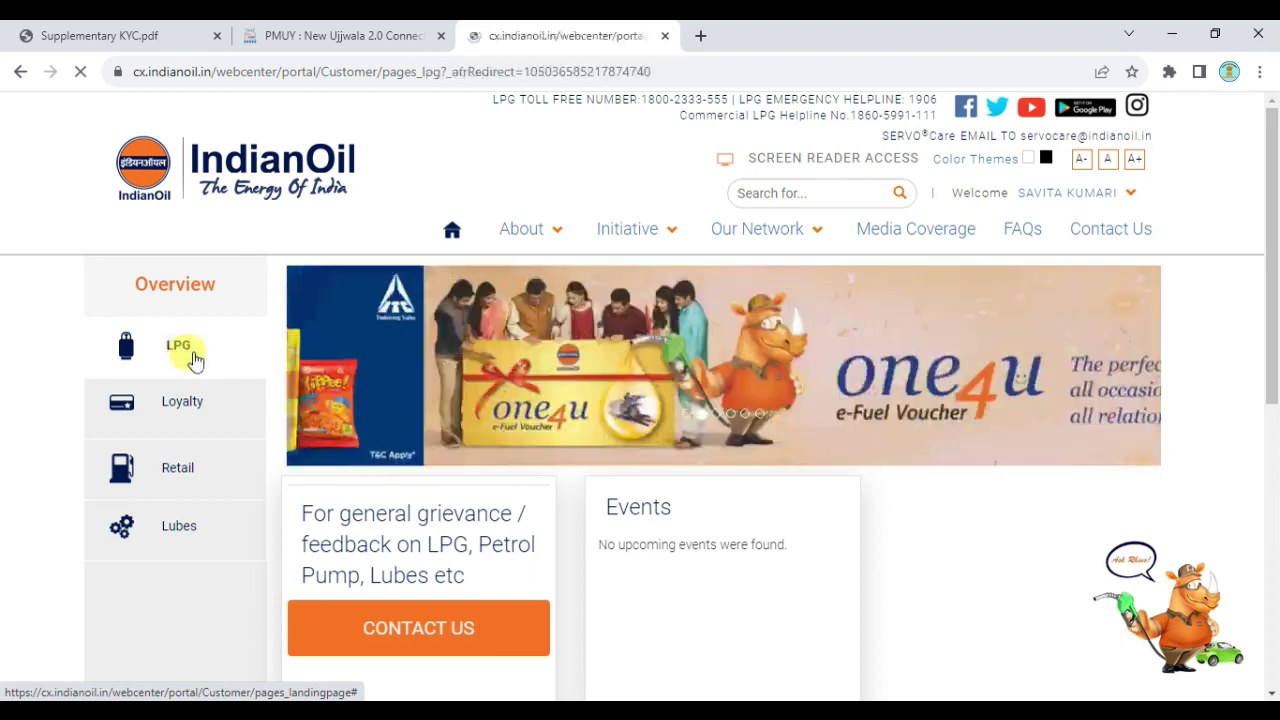
Choose Submit KYC under 'Apply for New Connection' on the LPG page.
scroll(620, 375, down, 2)
scroll(620, 375, down, 3)
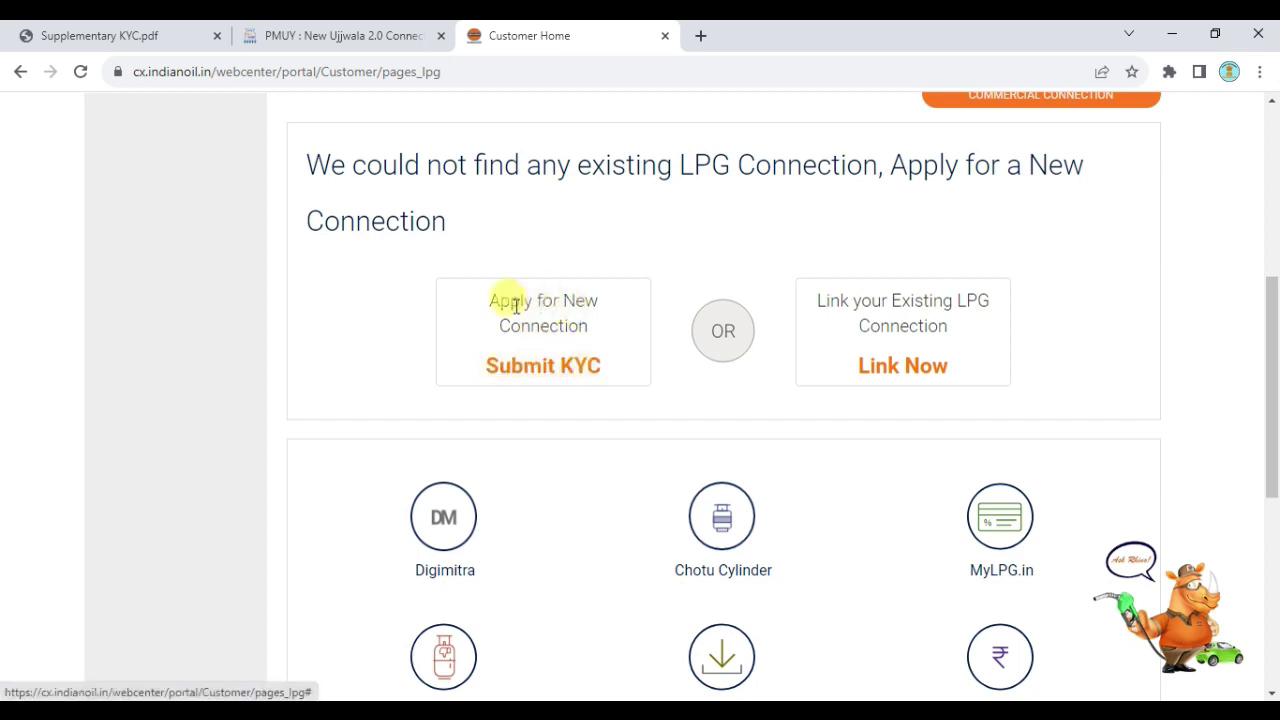
scroll(590, 313, down, 1)
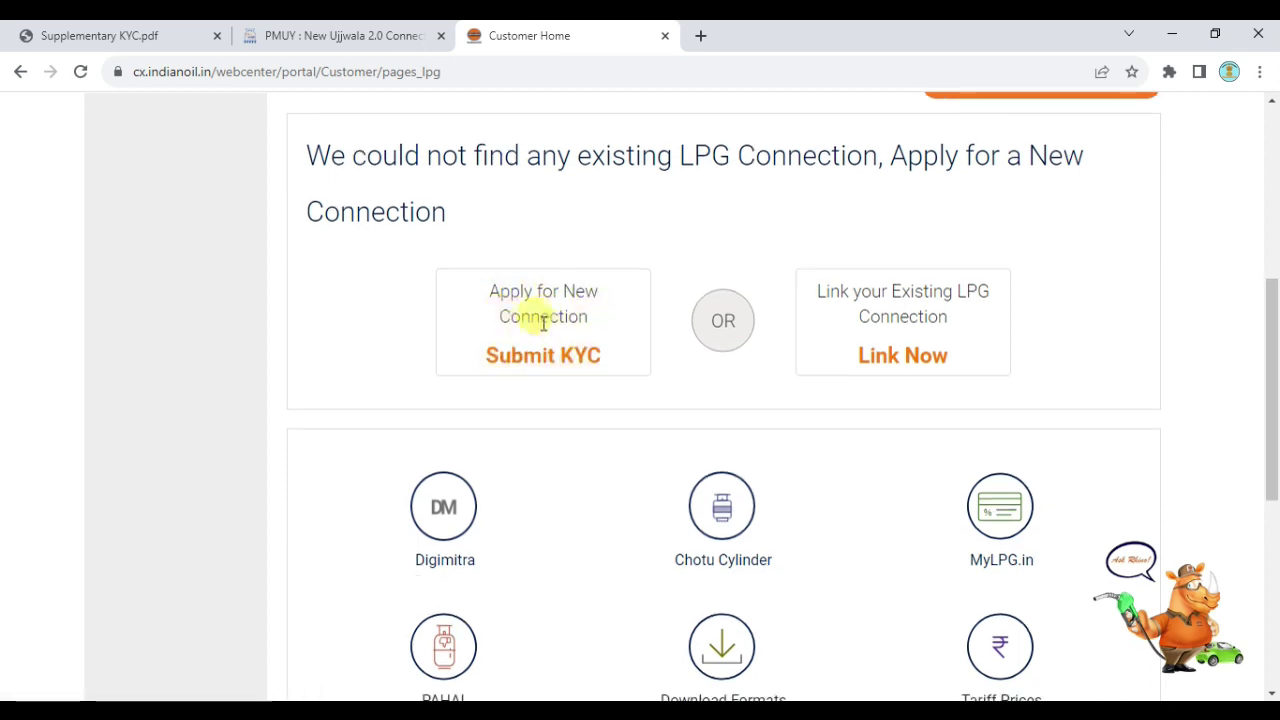
click(550, 364)
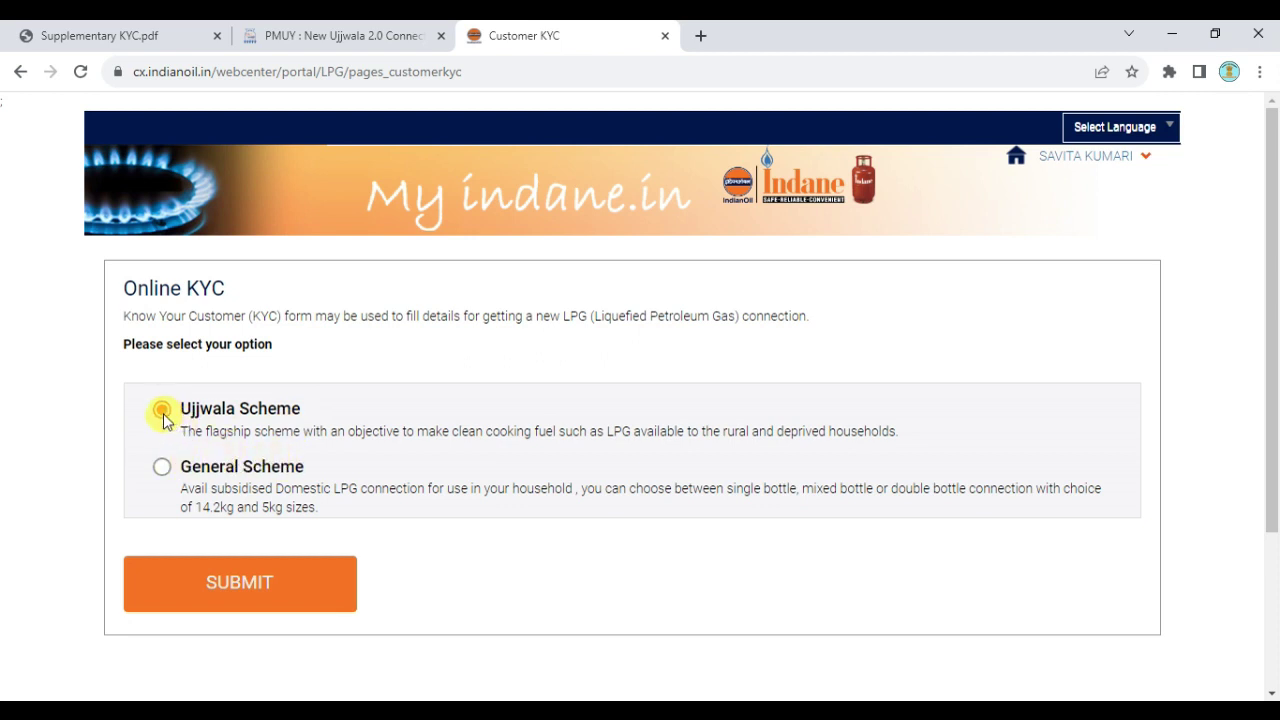
Proceed with the Ujjwala Scheme, enter the Aadhaar number and verify it with the received OTP.
click(233, 589)
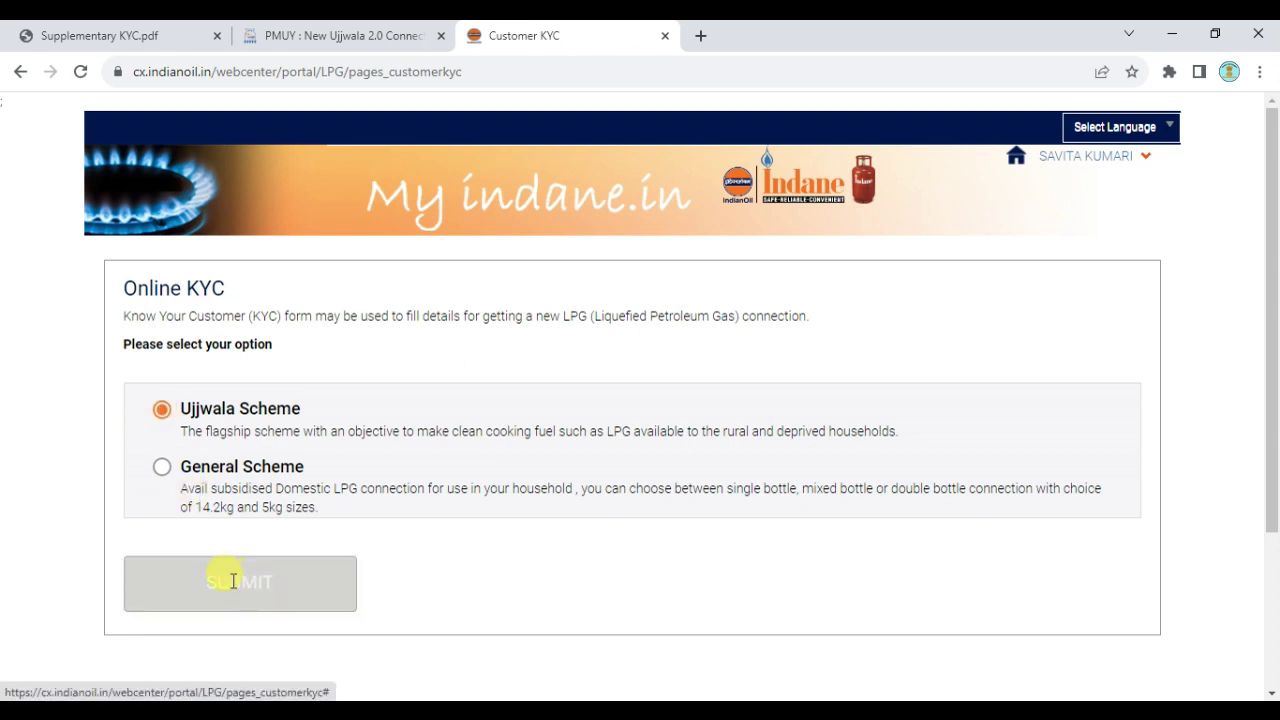
scroll(506, 325, down, 1)
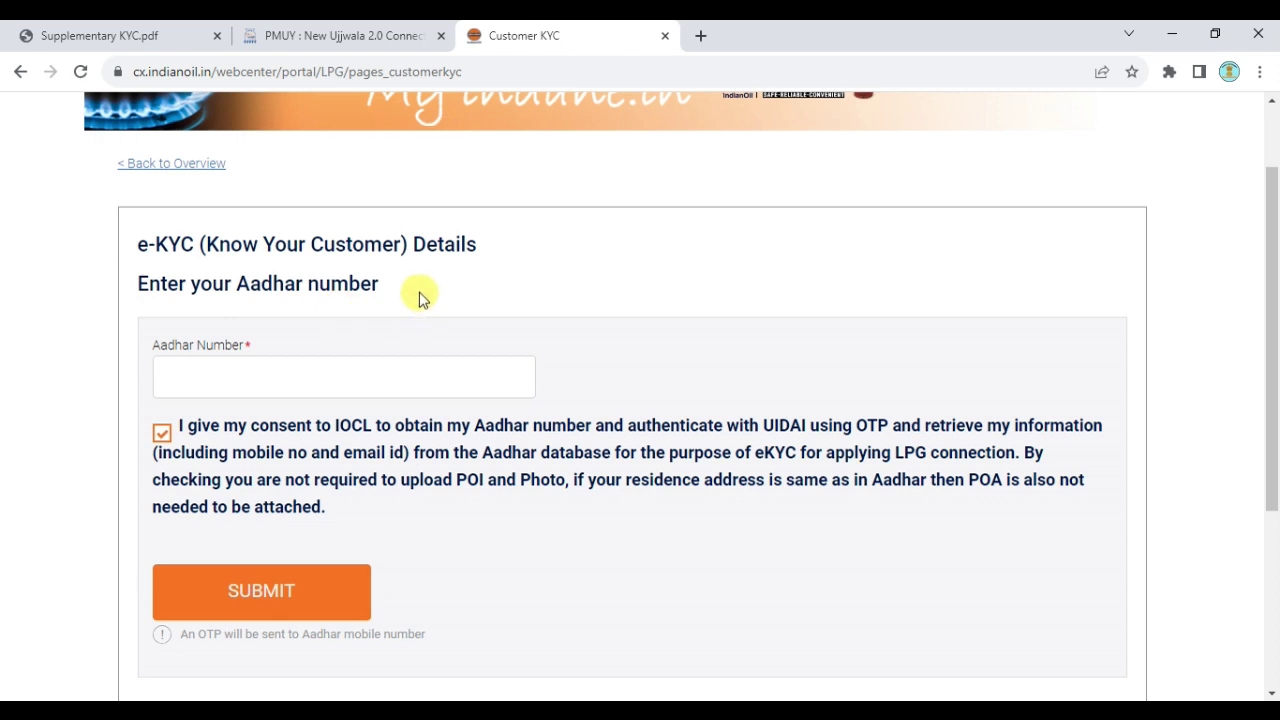
click(199, 380)
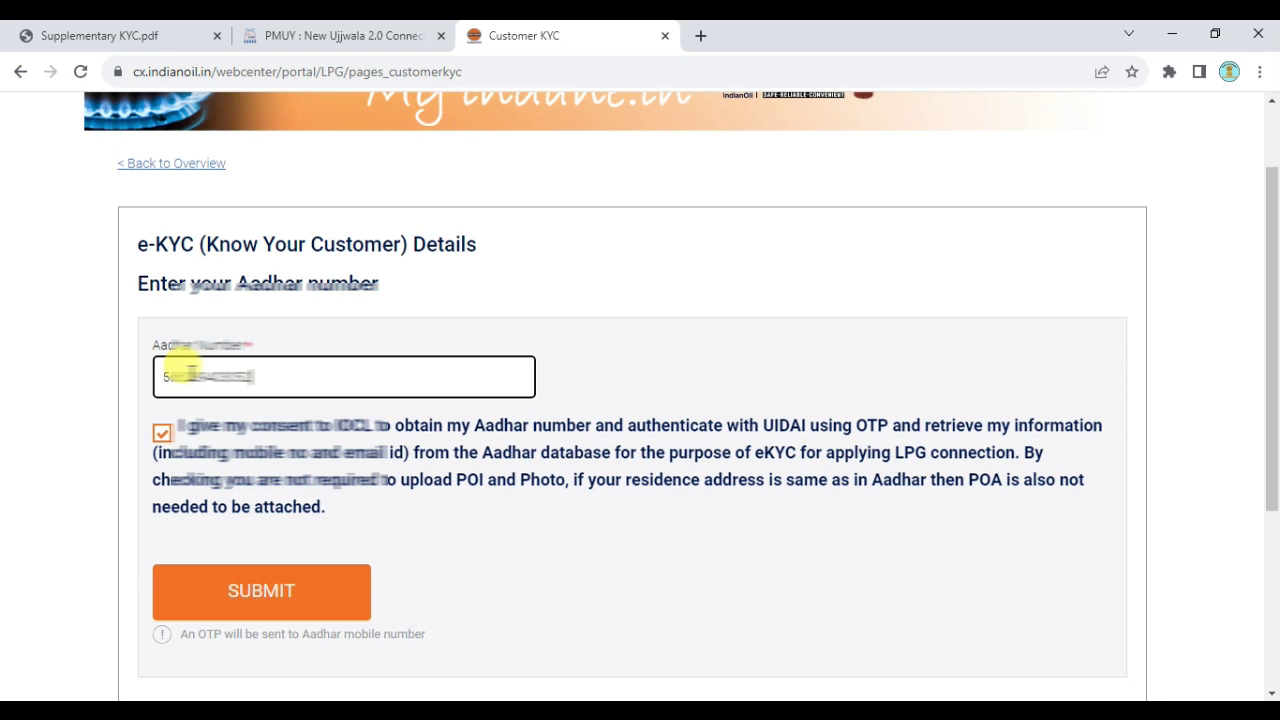
click(249, 600)
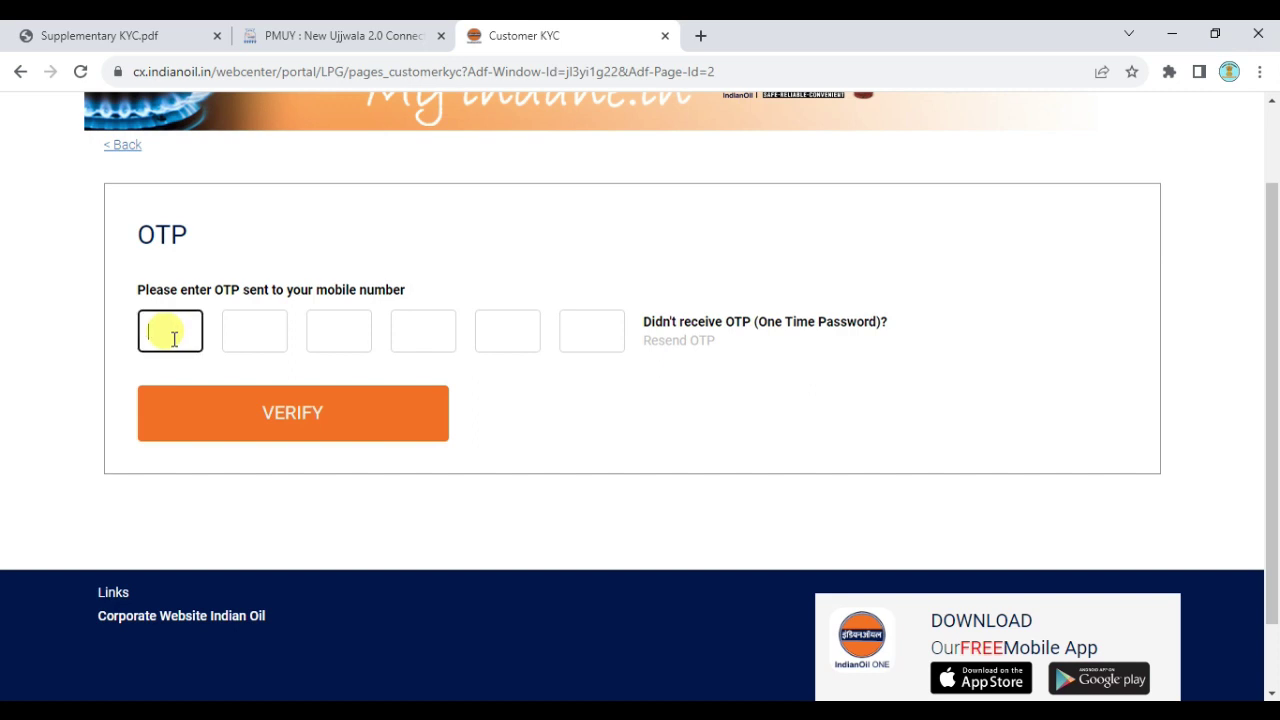
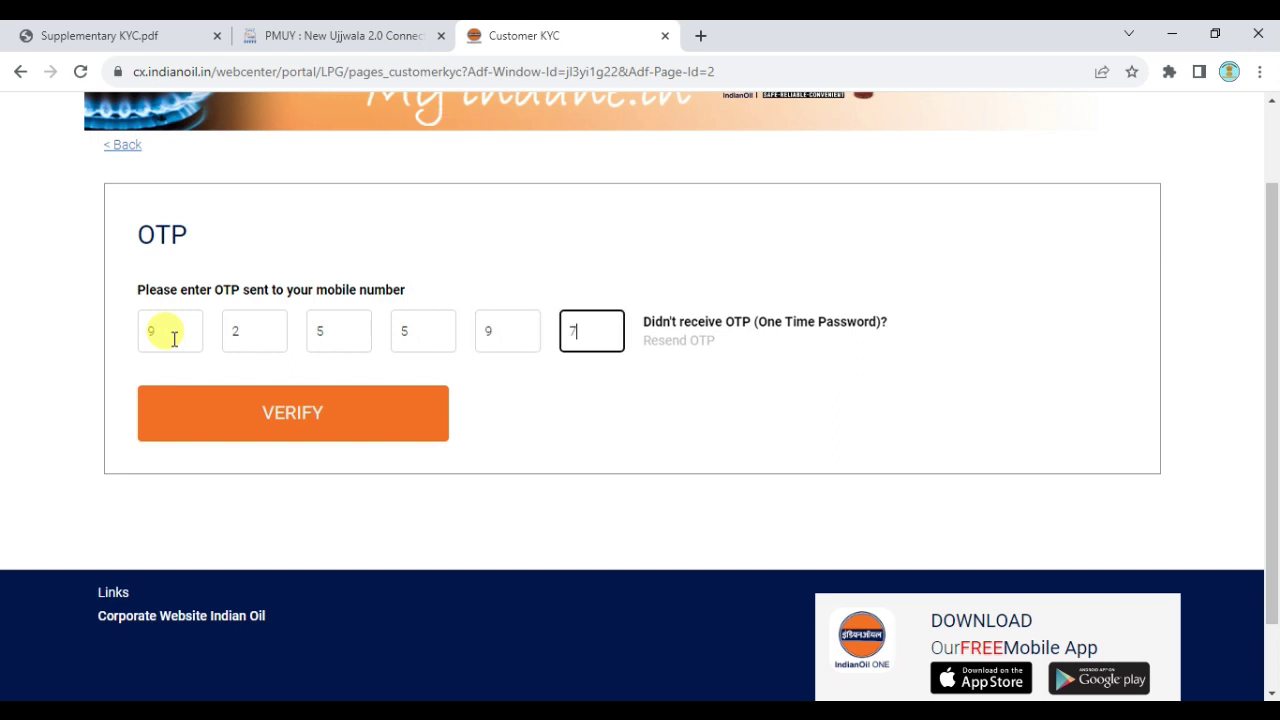
click(300, 414)
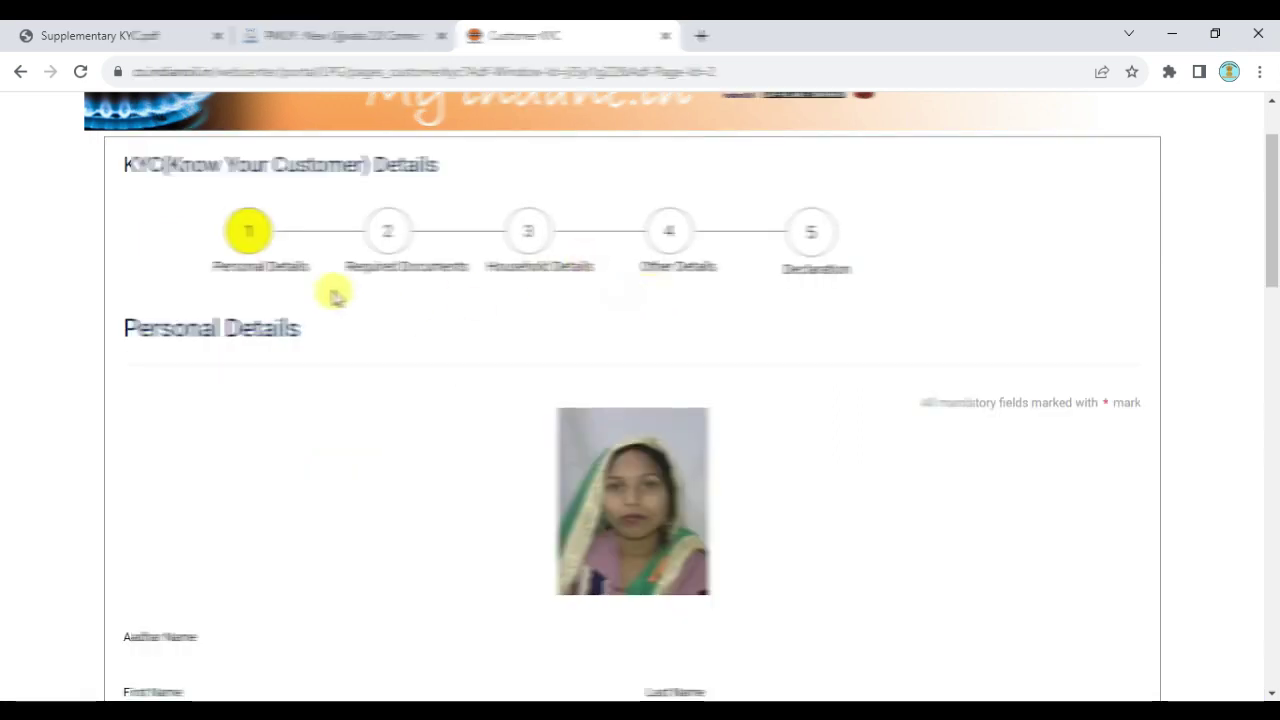
Set Marital Status to Married, then move down to the delivery address section.
scroll(791, 363, down, 11)
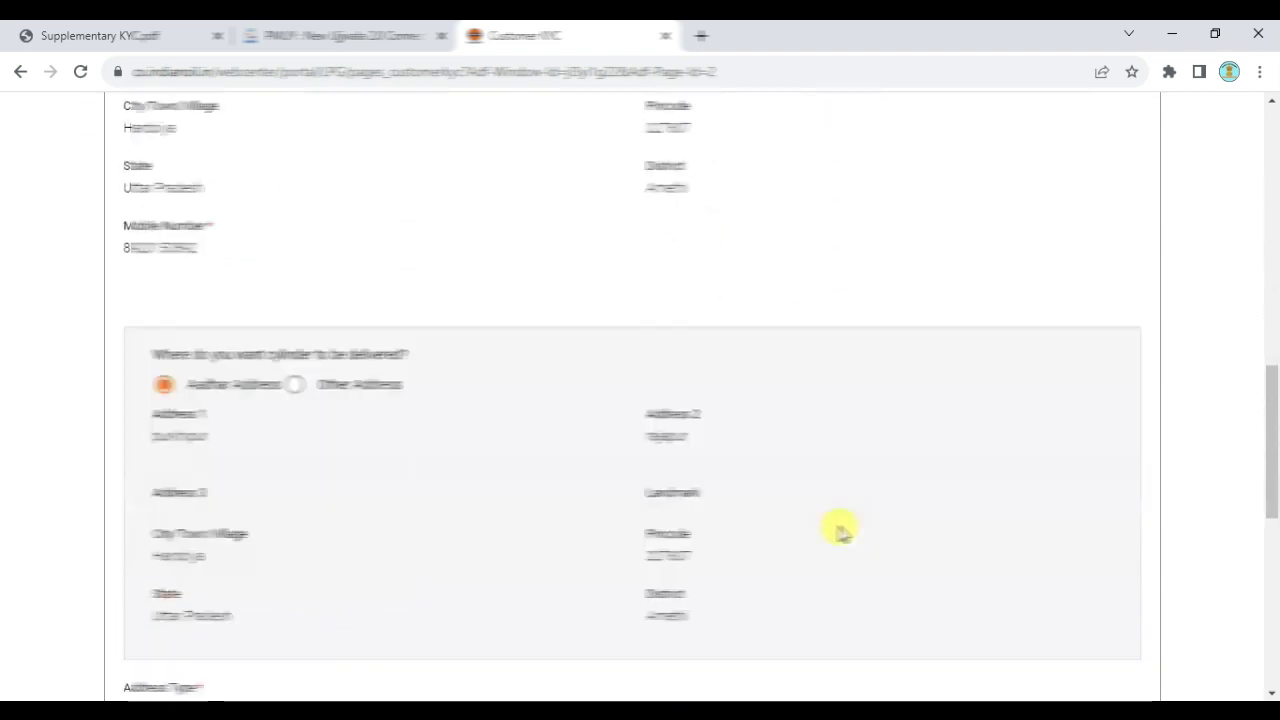
scroll(838, 568, up, 11)
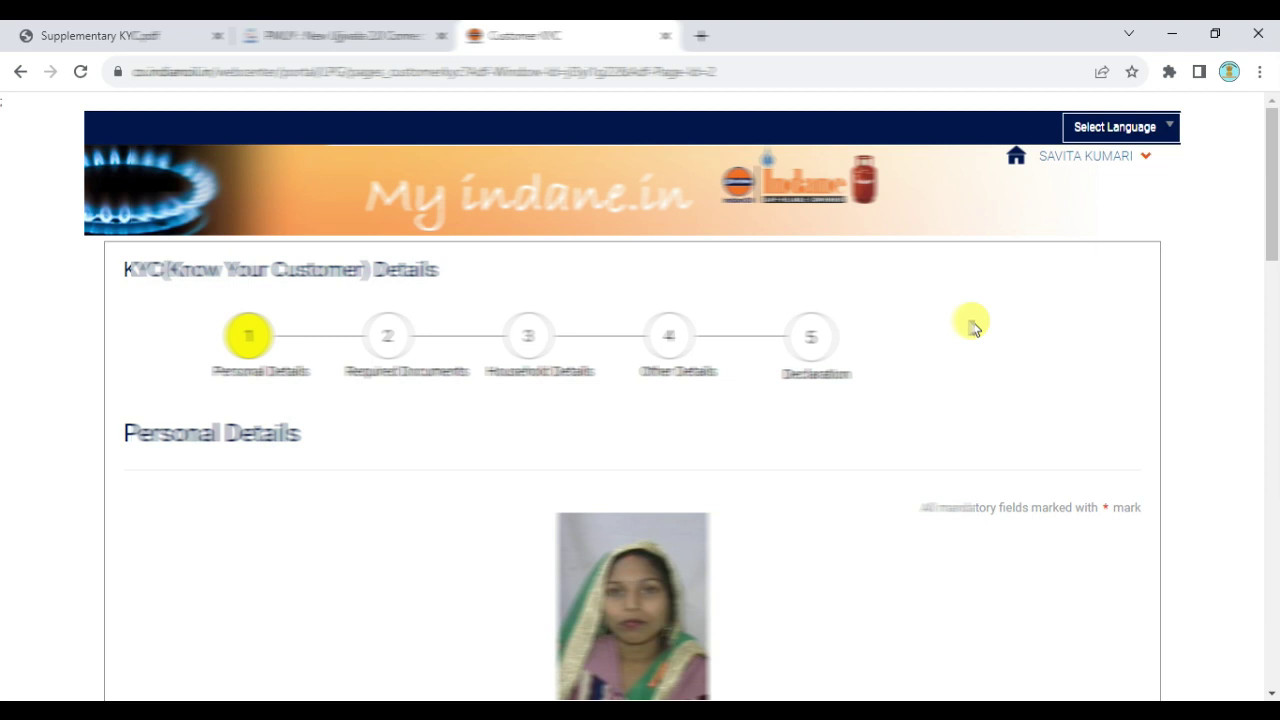
scroll(474, 375, down, 2)
scroll(329, 266, up, 2)
scroll(534, 380, down, 2)
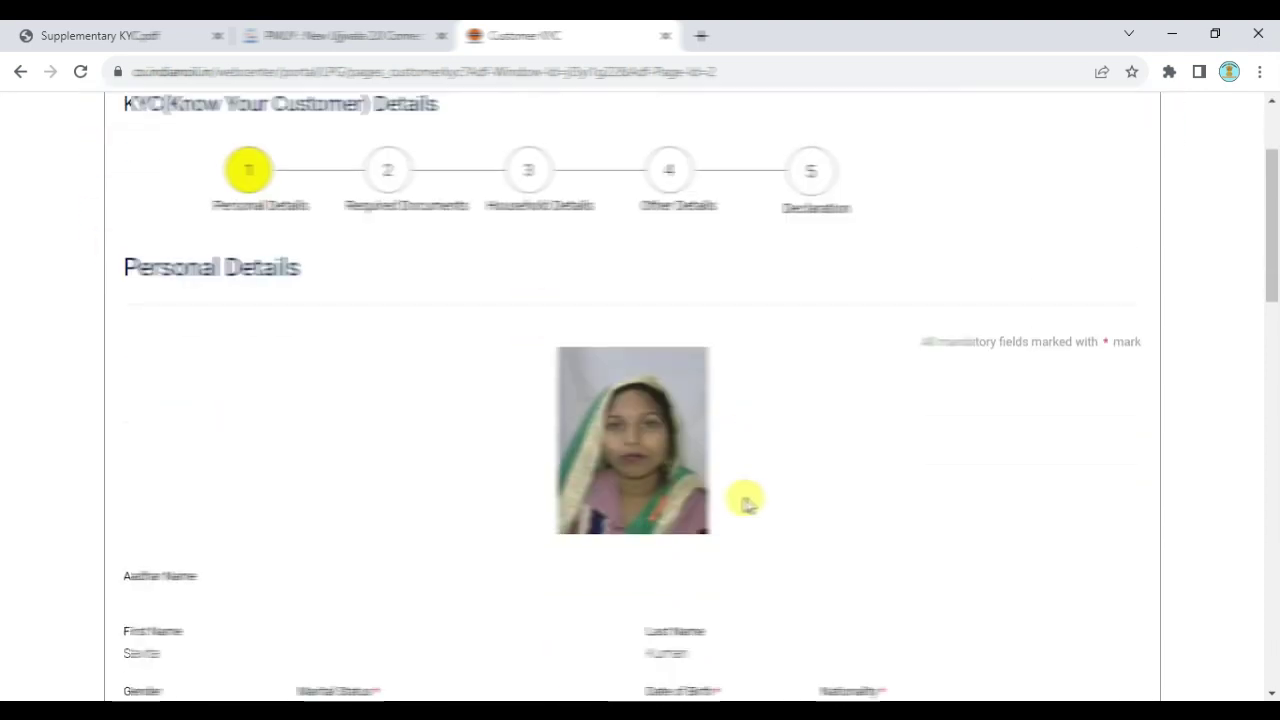
scroll(660, 410, down, 2)
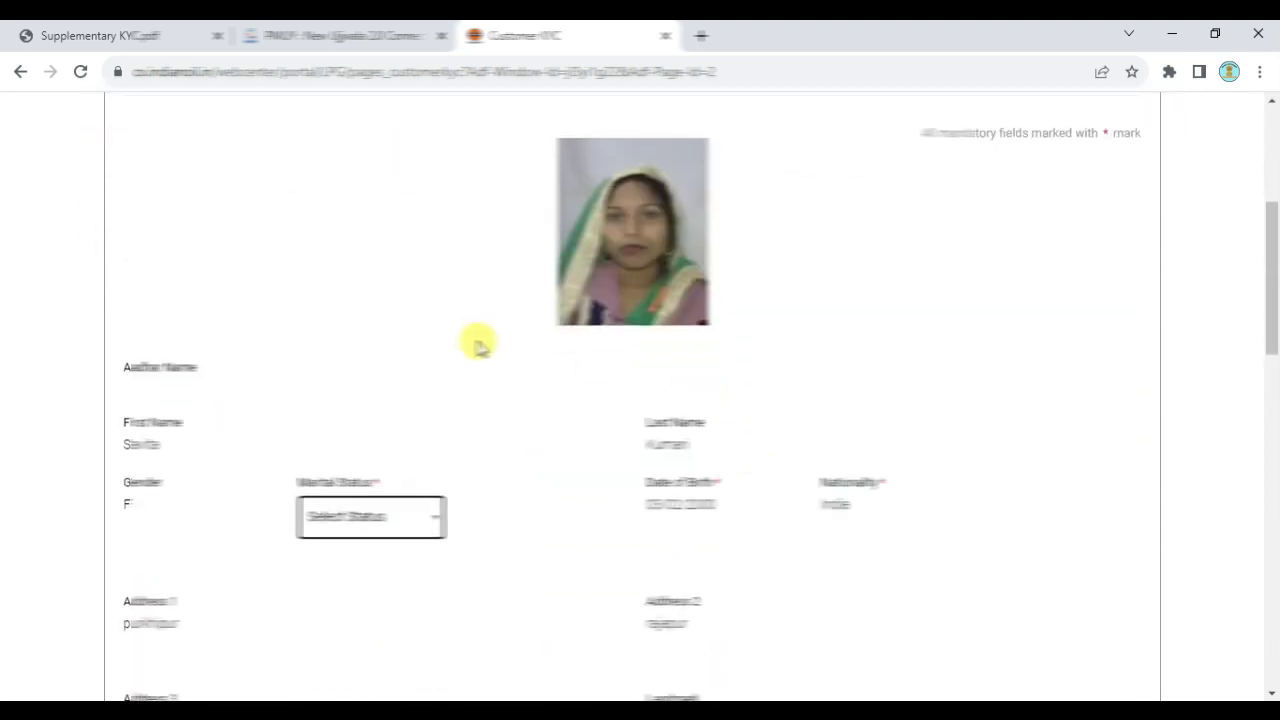
scroll(792, 345, down, 2)
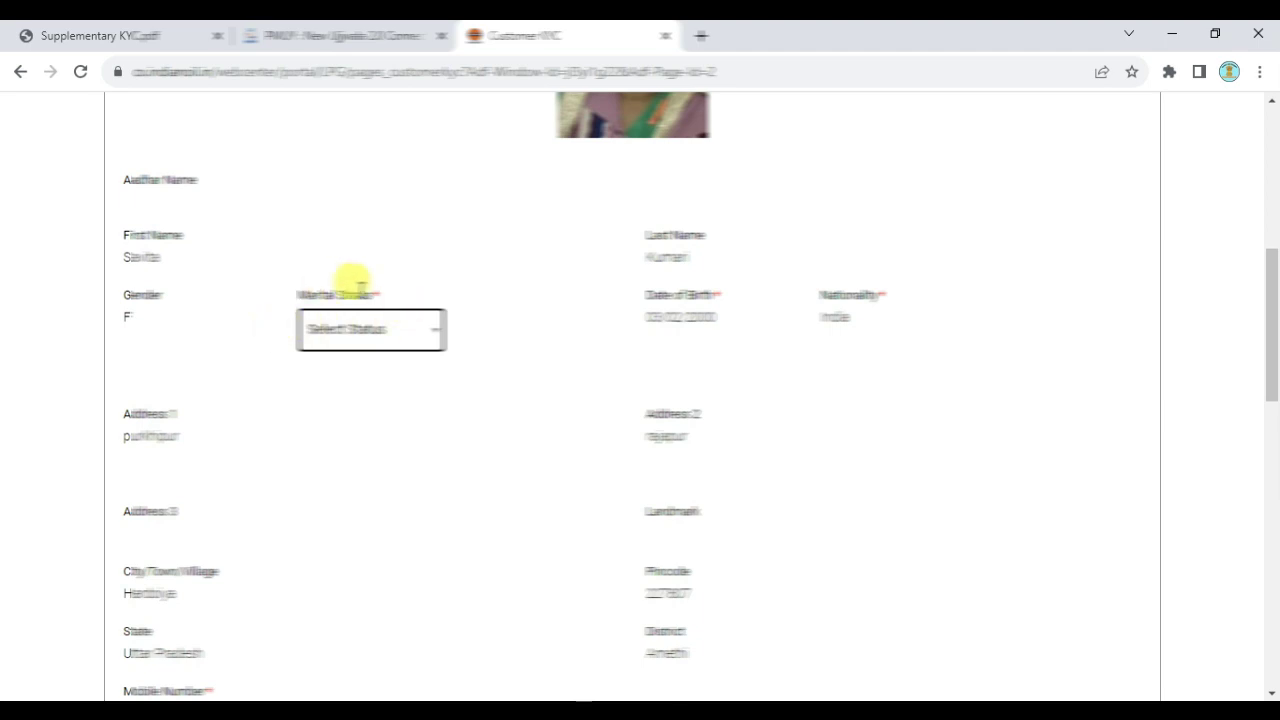
click(378, 334)
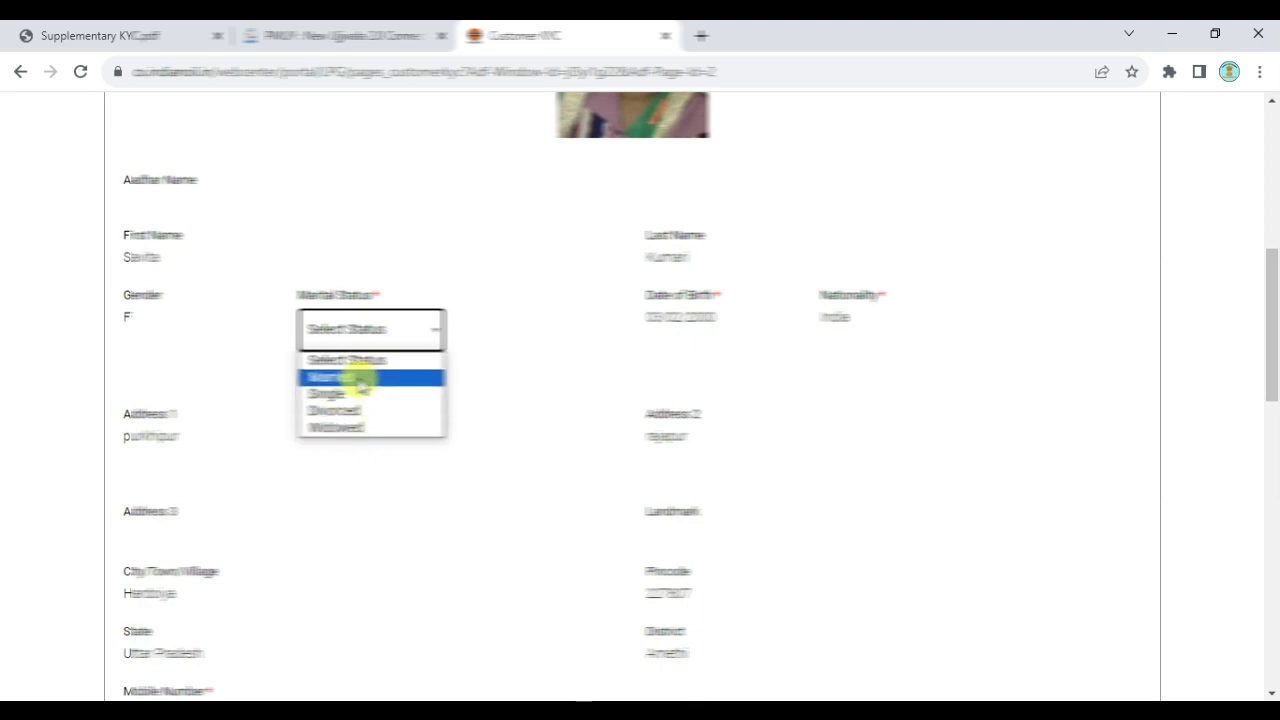
click(355, 377)
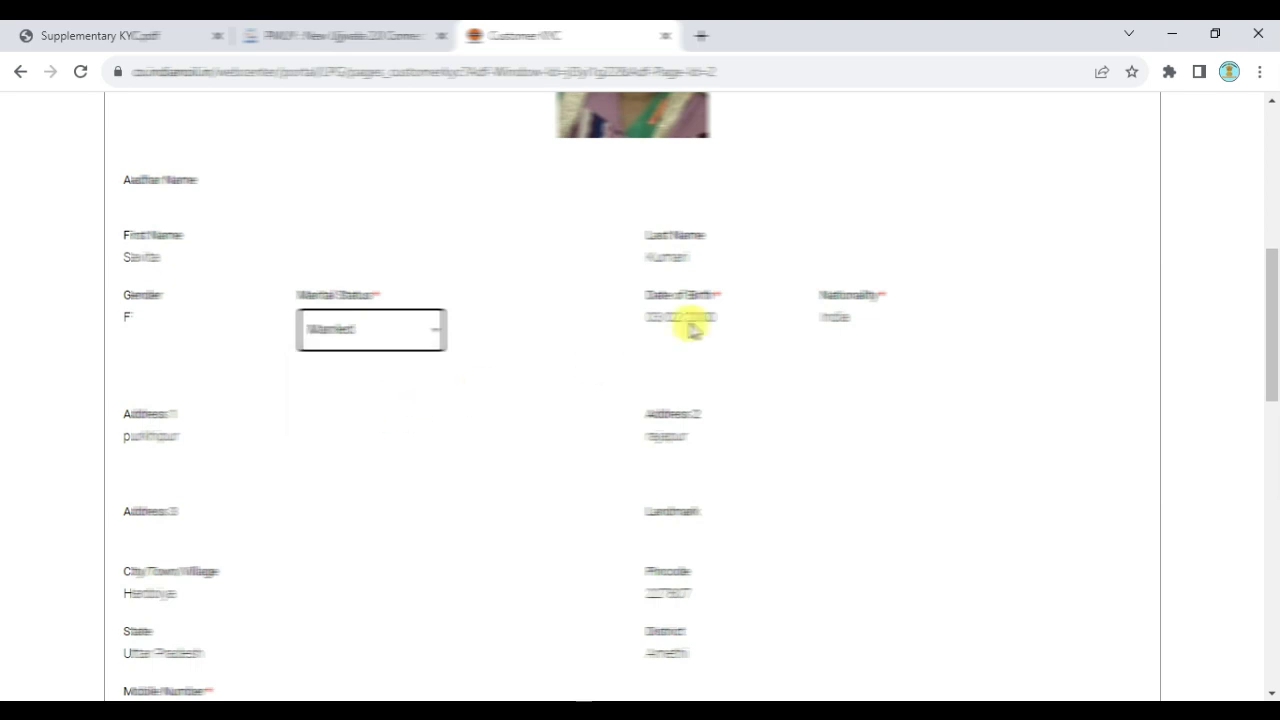
scroll(480, 345, down, 2)
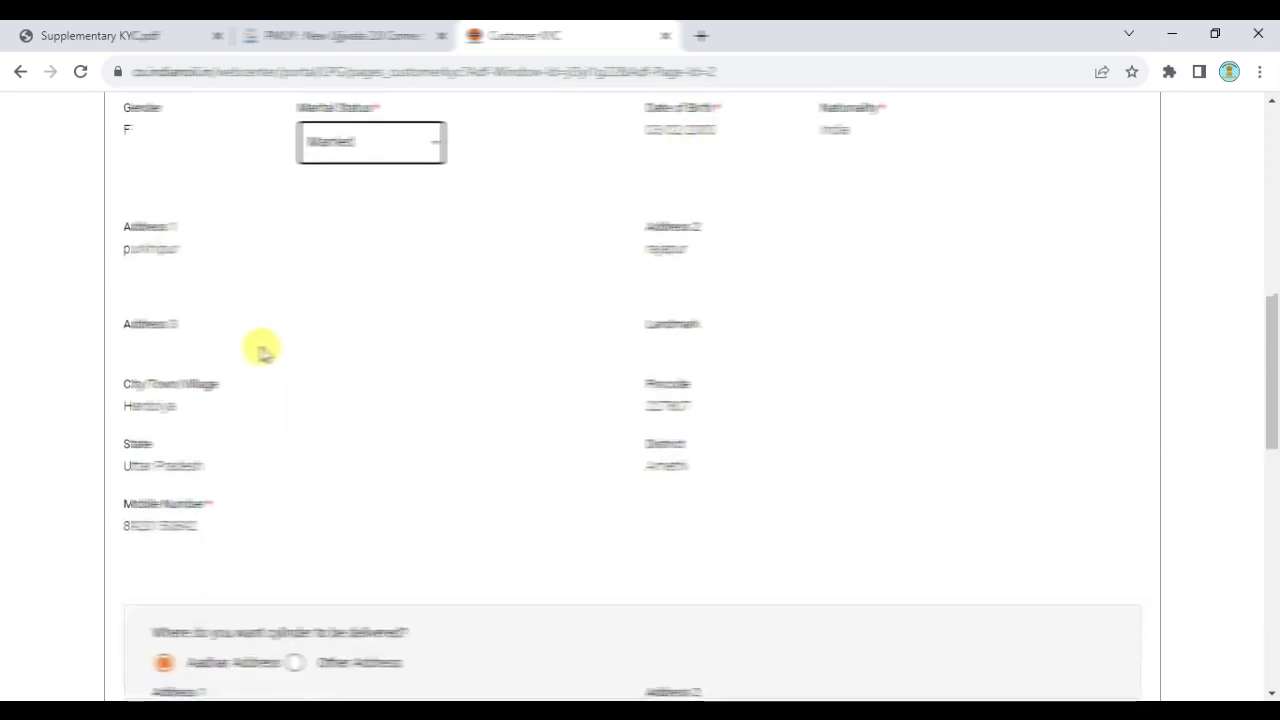
scroll(500, 374, down, 3)
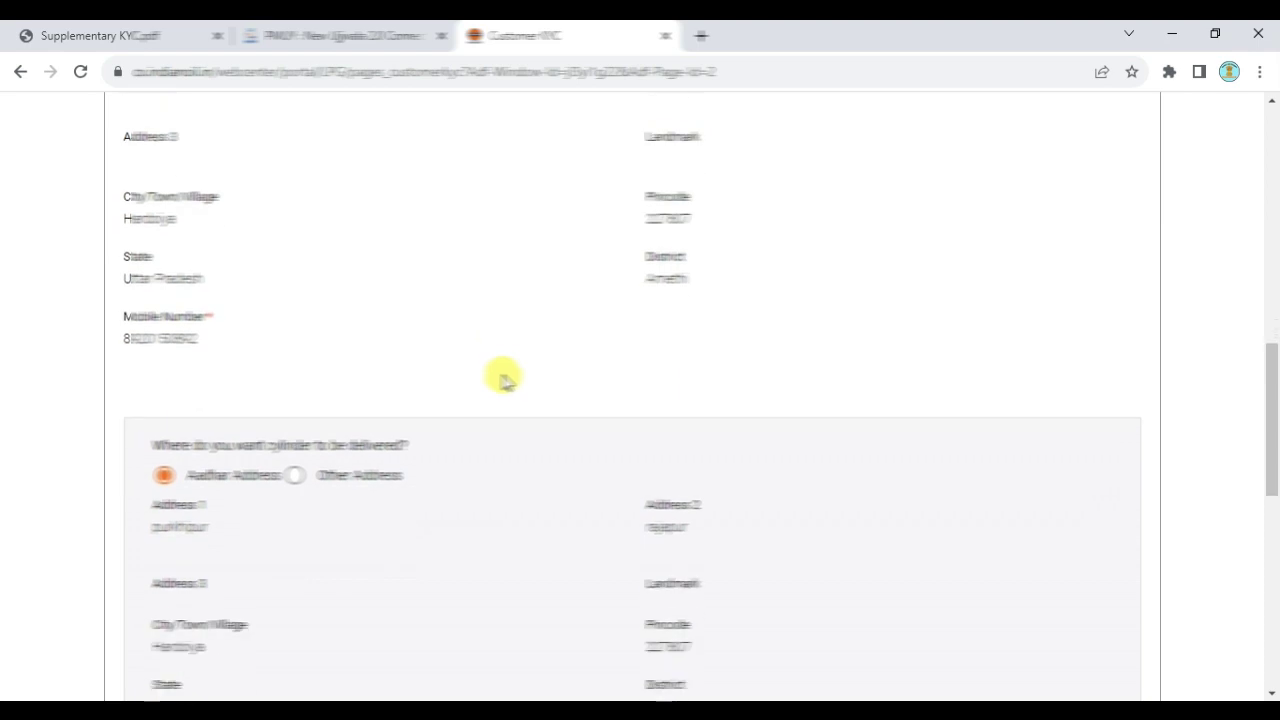
scroll(505, 378, down, 1)
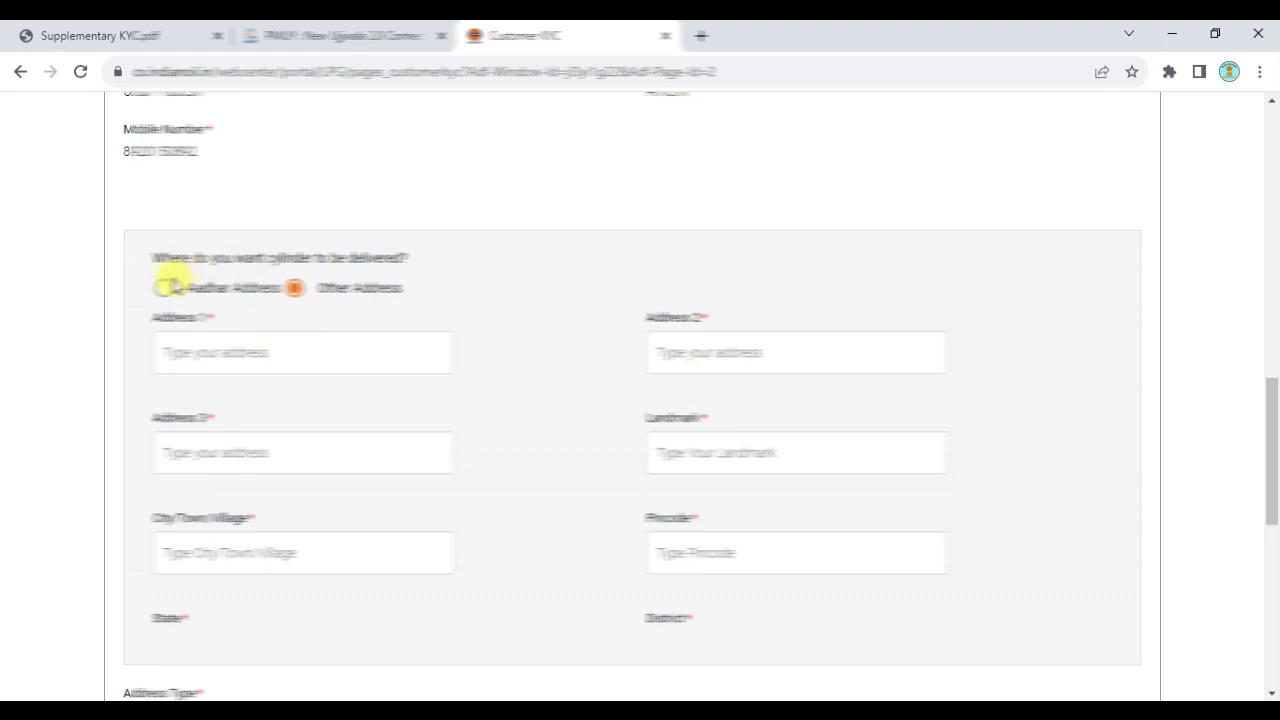
Choose the cylinder delivery address option and set Address Type to Rural.
click(163, 288)
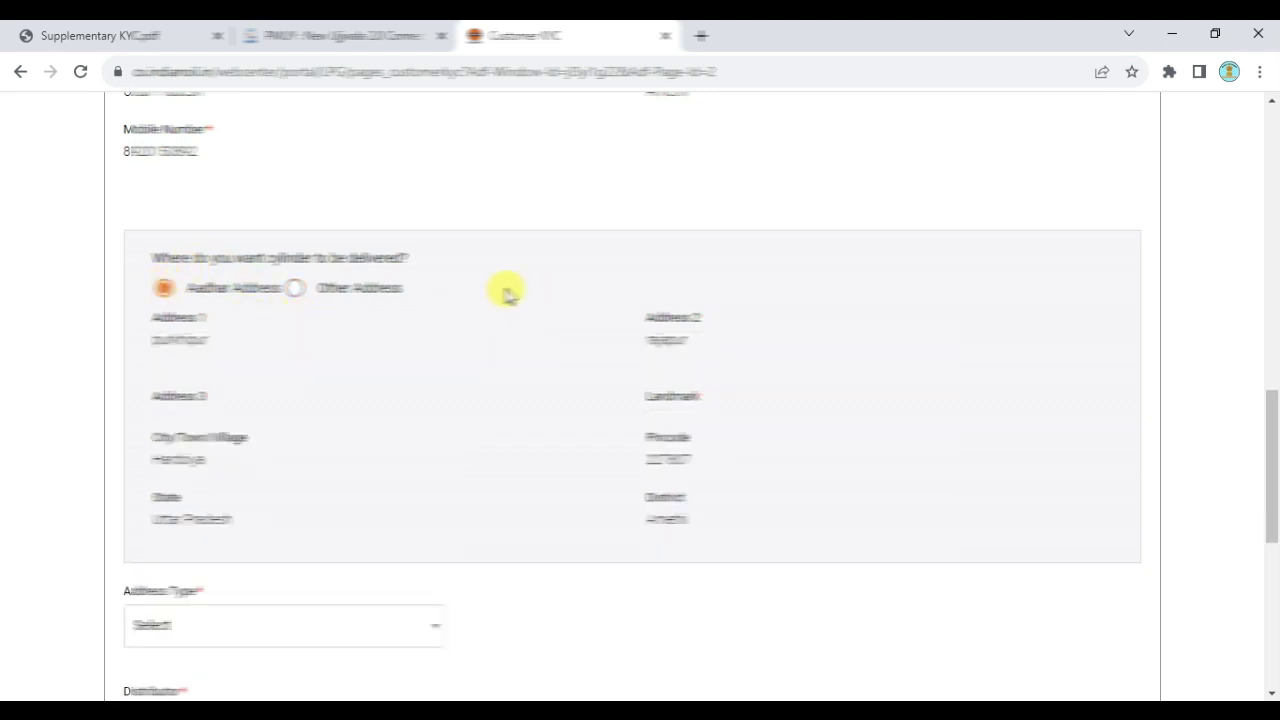
scroll(505, 288, down, 1)
scroll(505, 288, down, 3)
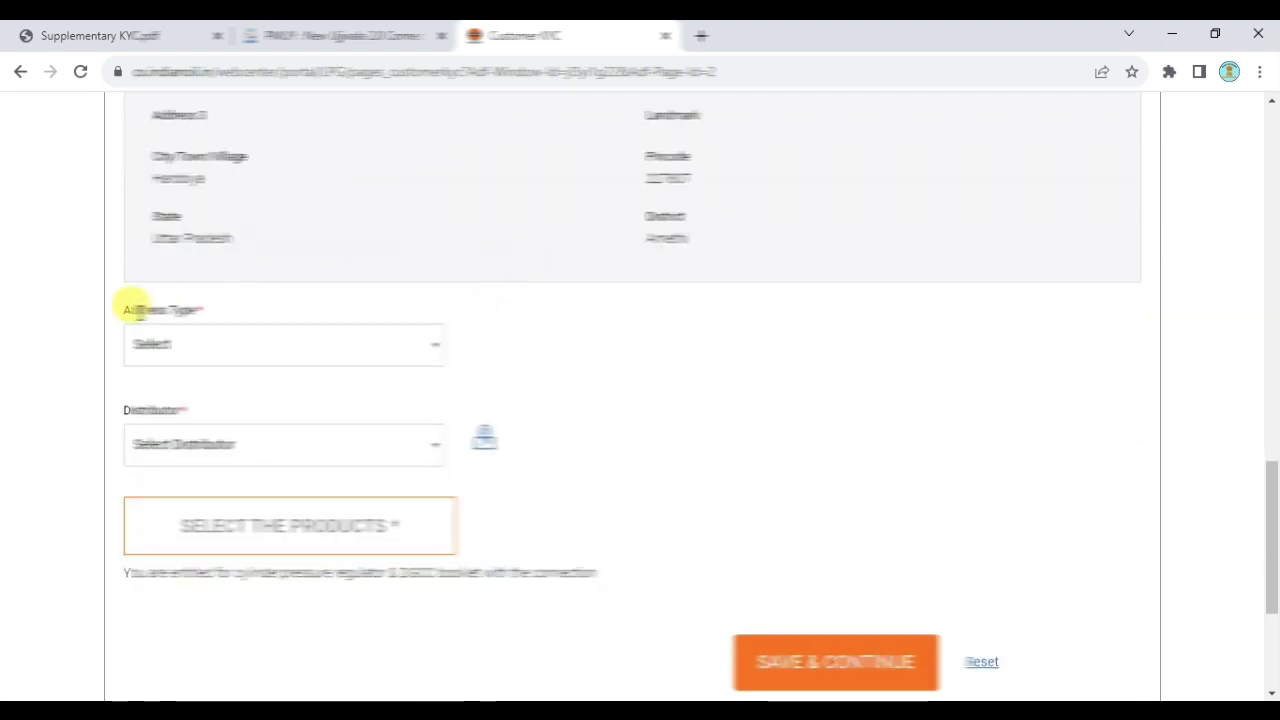
click(229, 344)
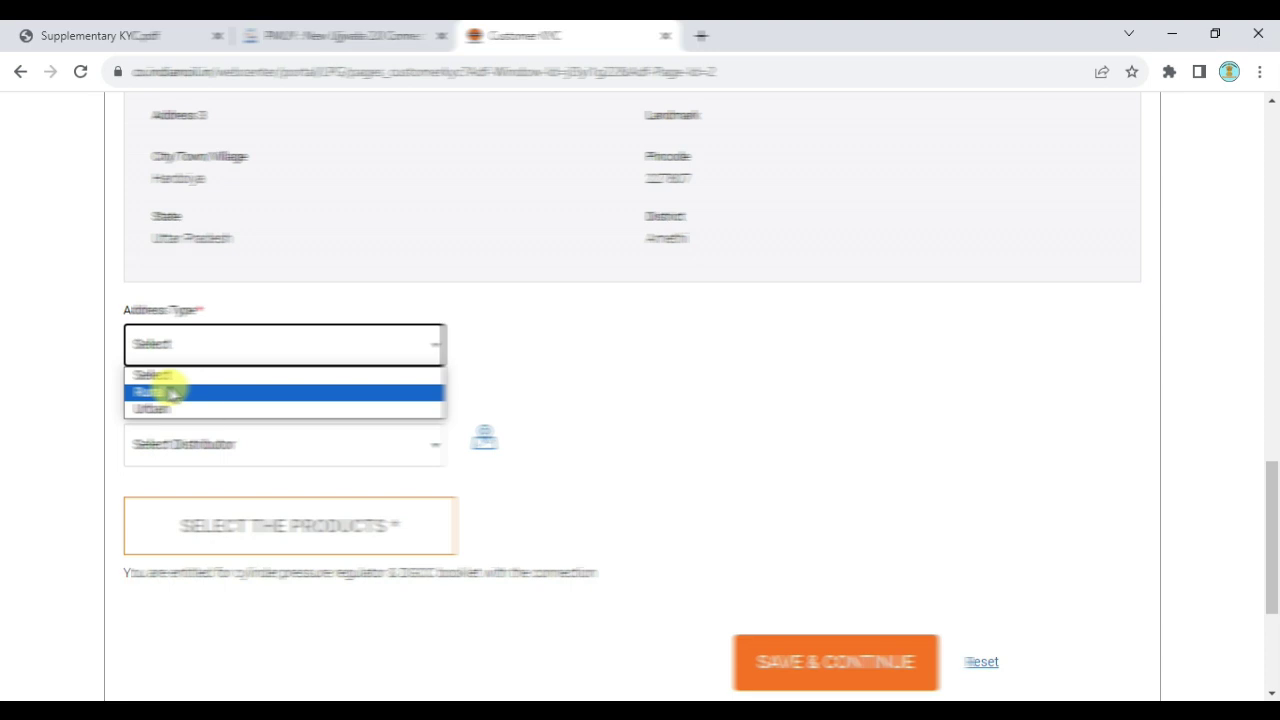
click(170, 393)
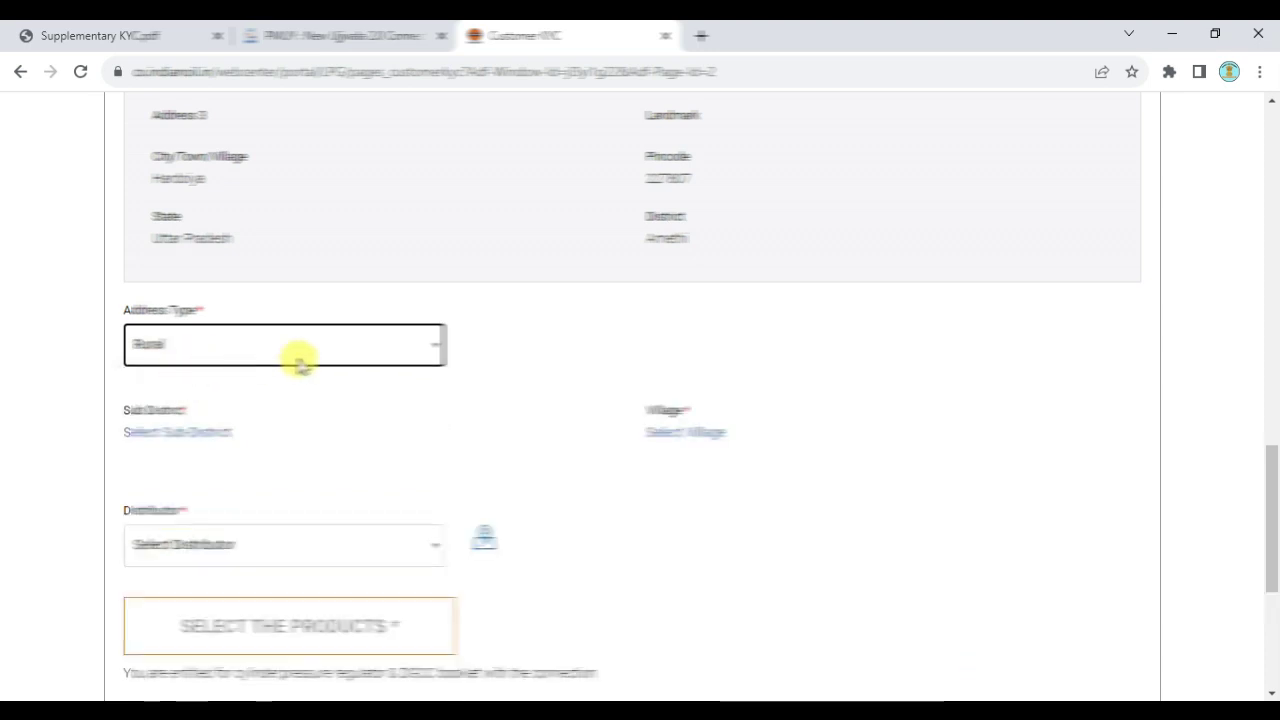
scroll(348, 362, down, 1)
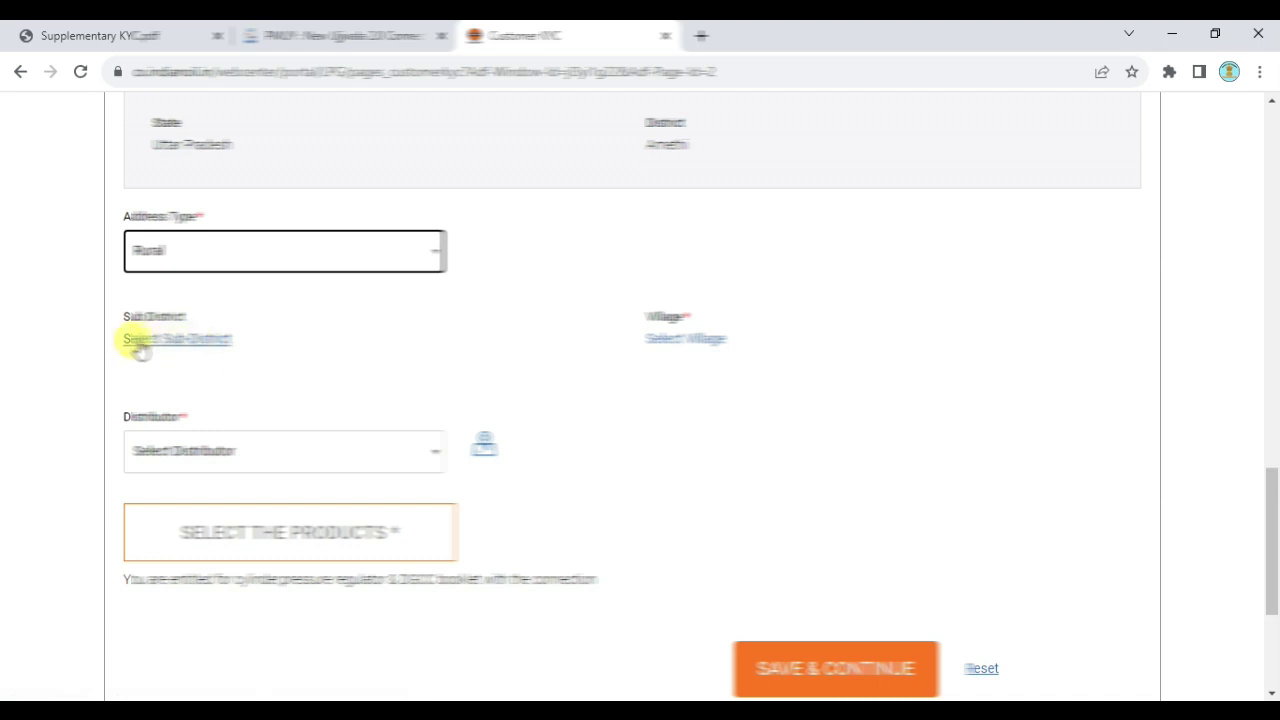
Select Sultanpur as the Sub-District.
click(195, 350)
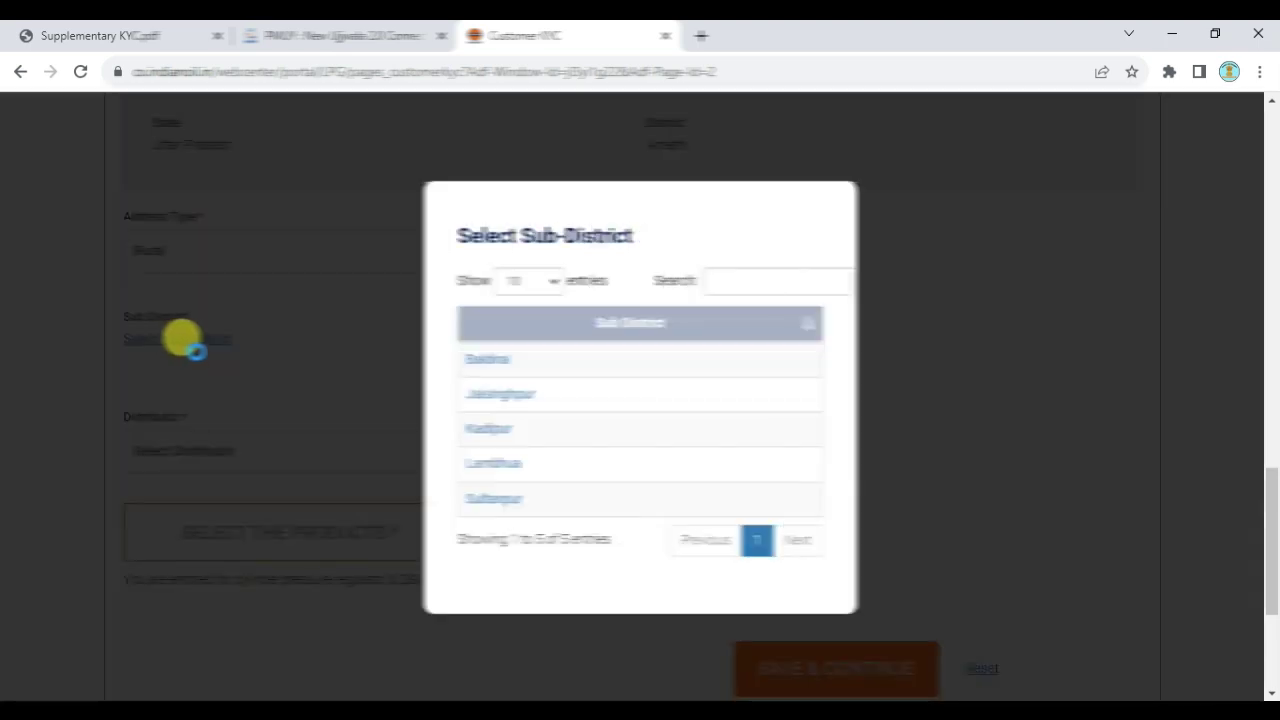
scroll(654, 409, down, 3)
scroll(655, 410, up, 3)
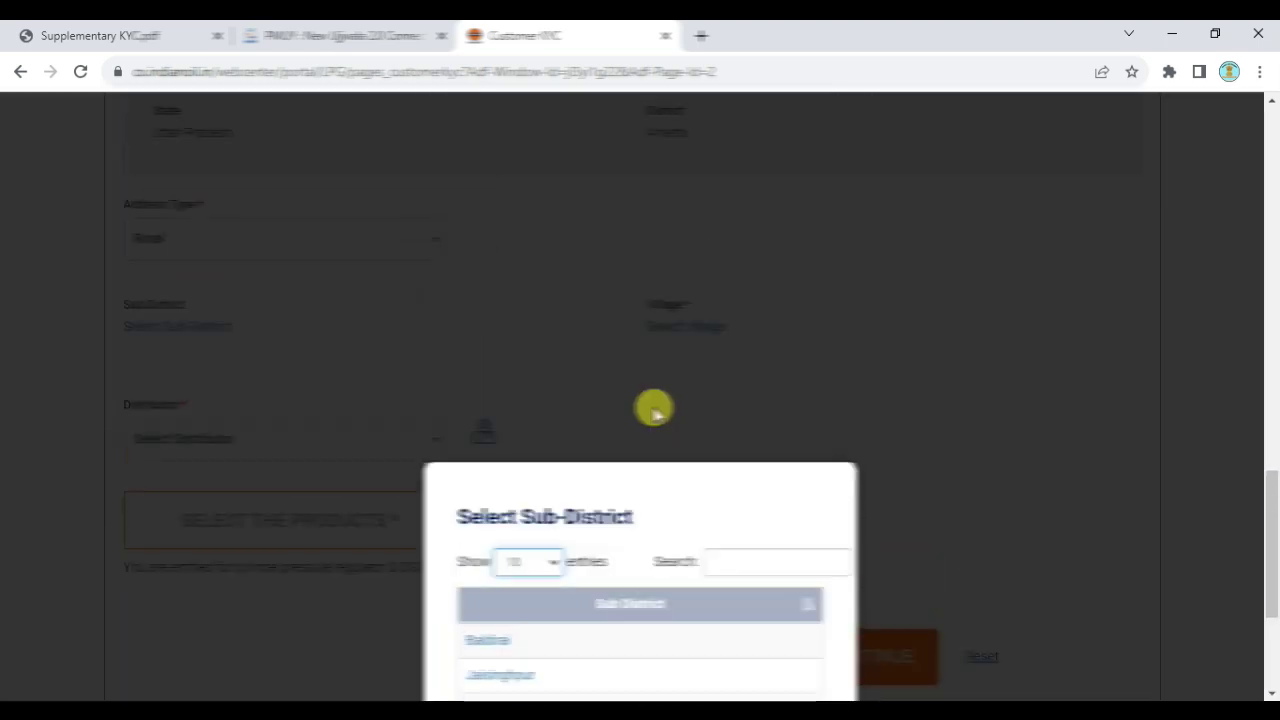
scroll(654, 409, down, 2)
scroll(606, 329, up, 1)
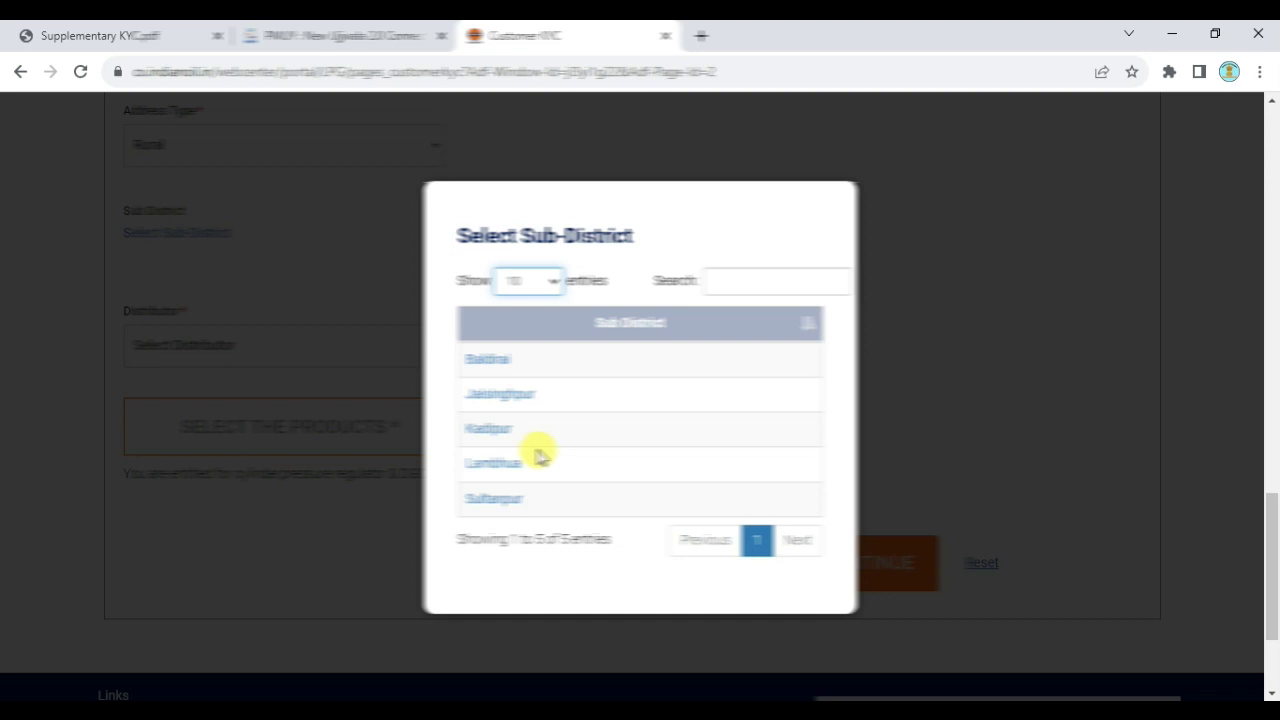
click(577, 436)
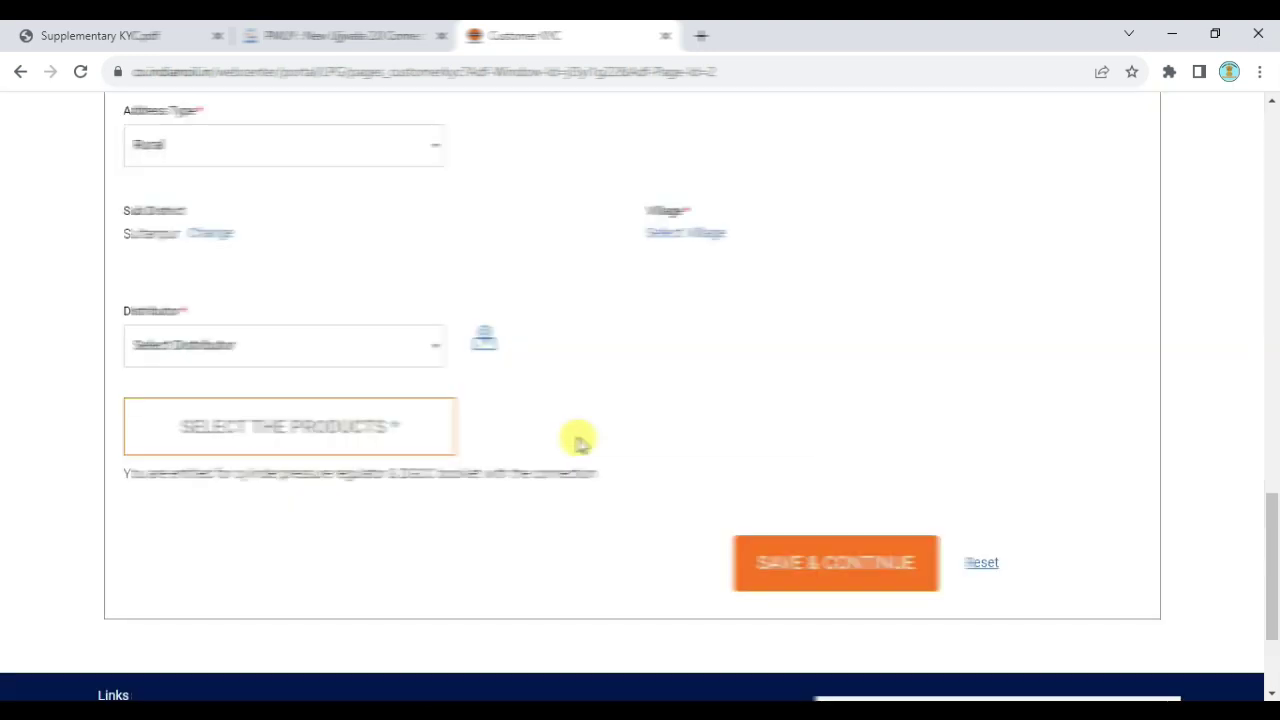
Search the village list for 'purth' and select Purth Pur.
scroll(694, 309, up, 1)
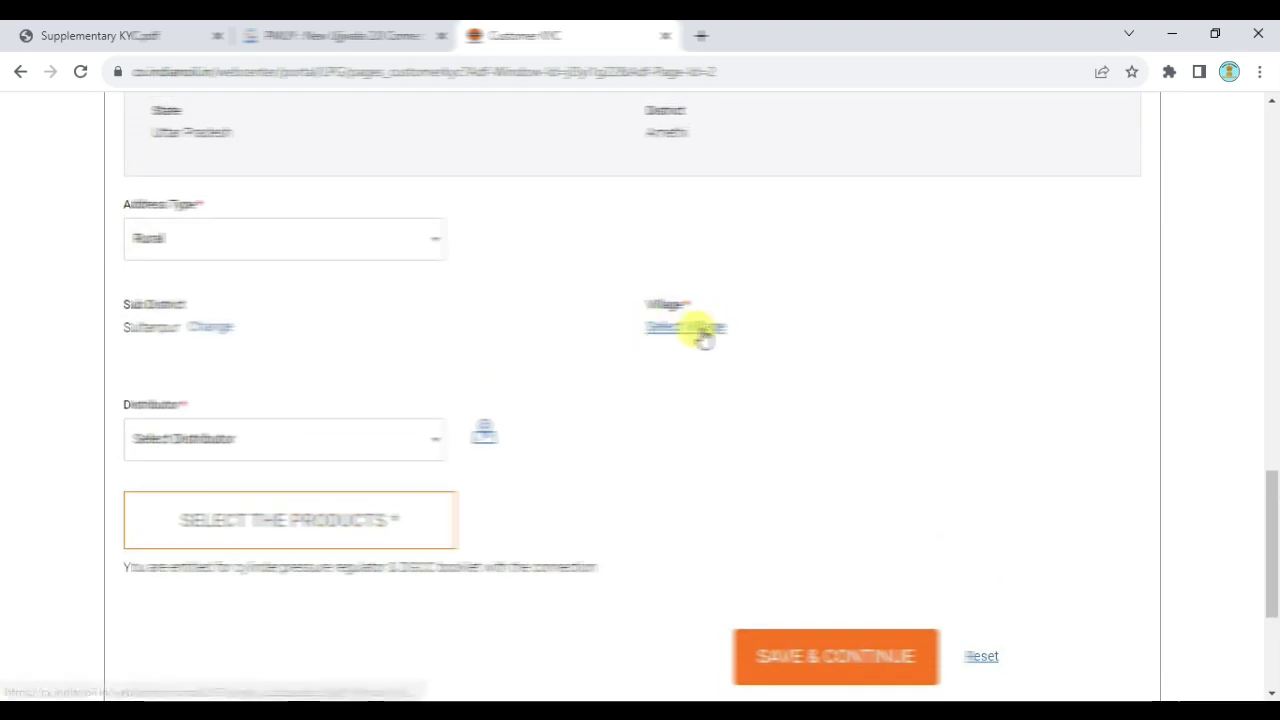
click(676, 405)
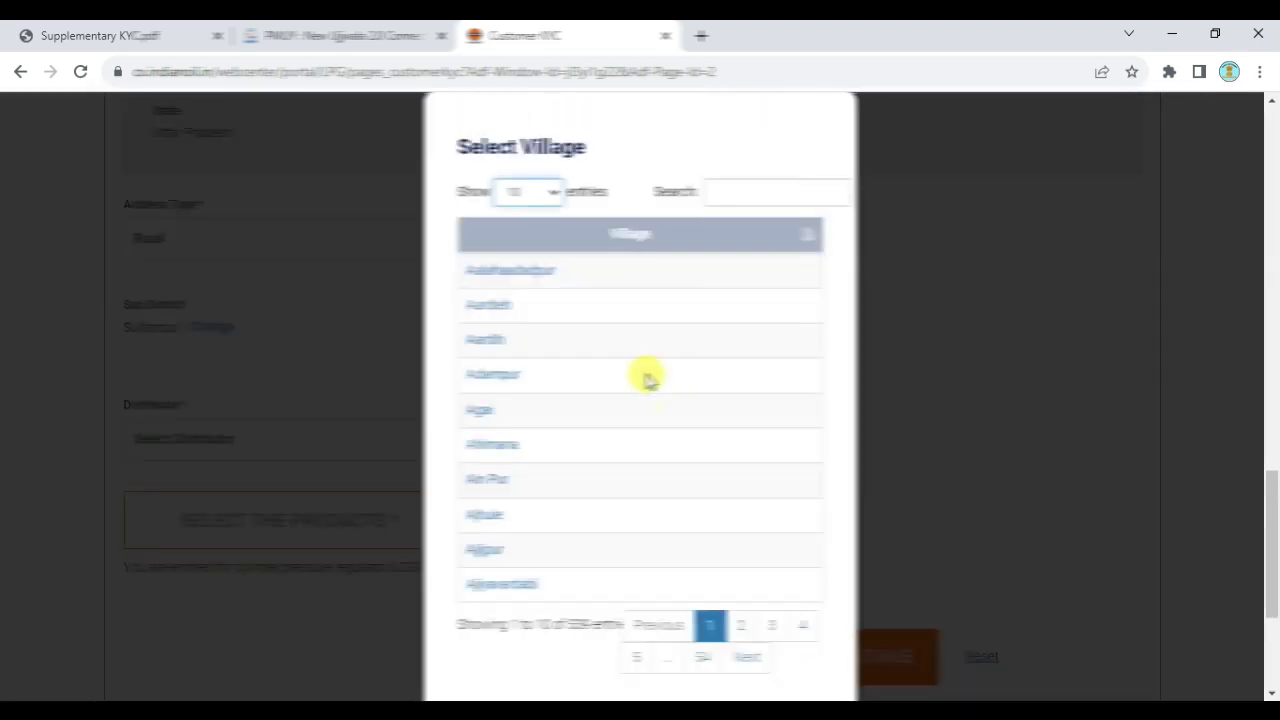
scroll(622, 400, down, 3)
scroll(622, 410, up, 2)
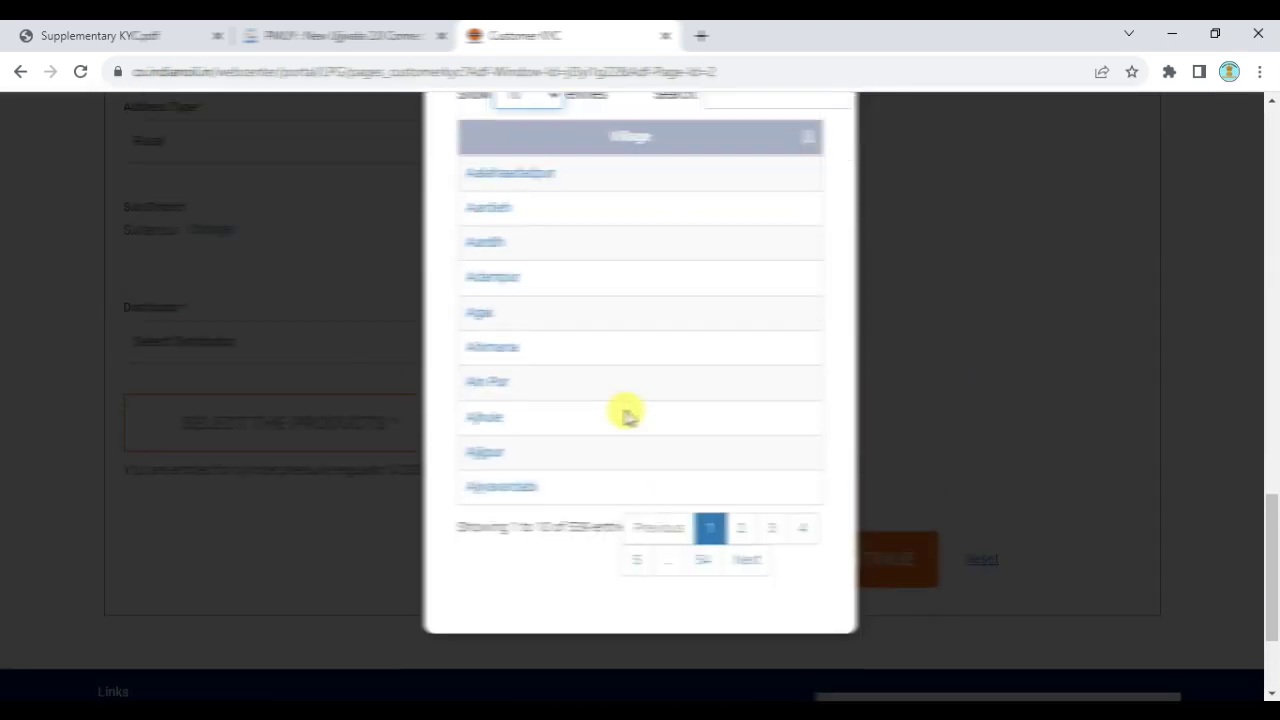
scroll(600, 350, up, 1)
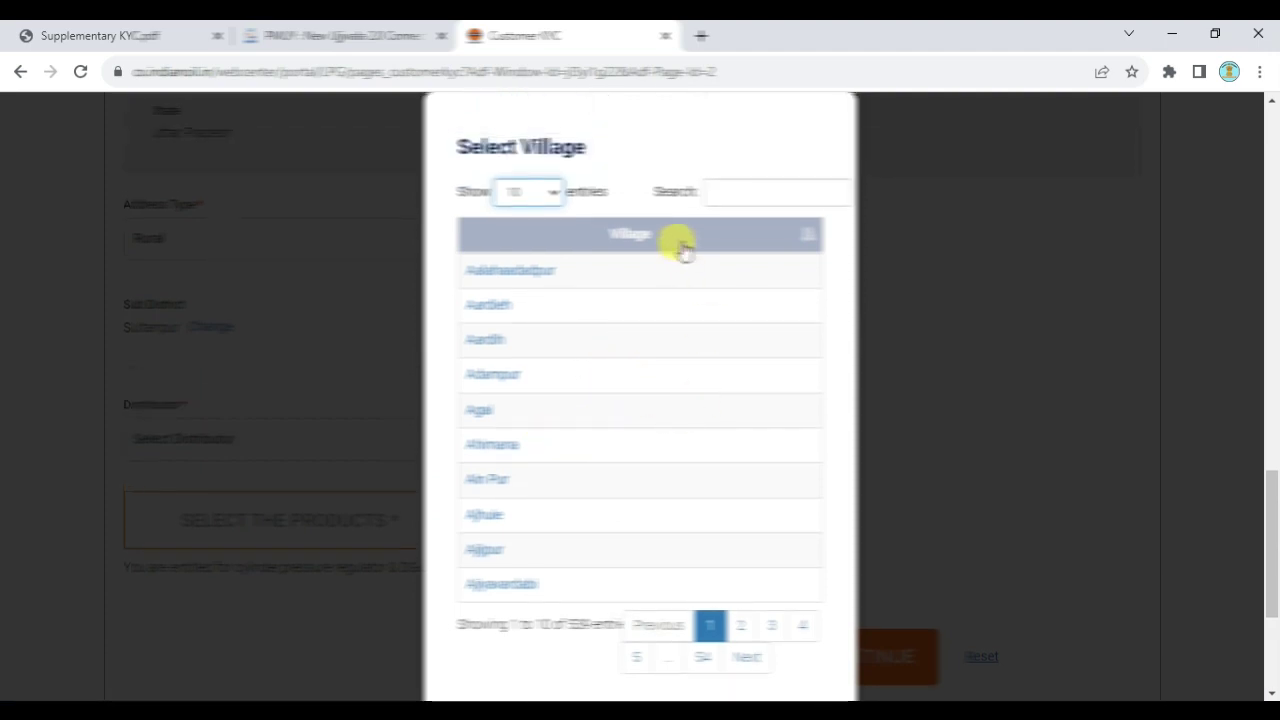
click(722, 184)
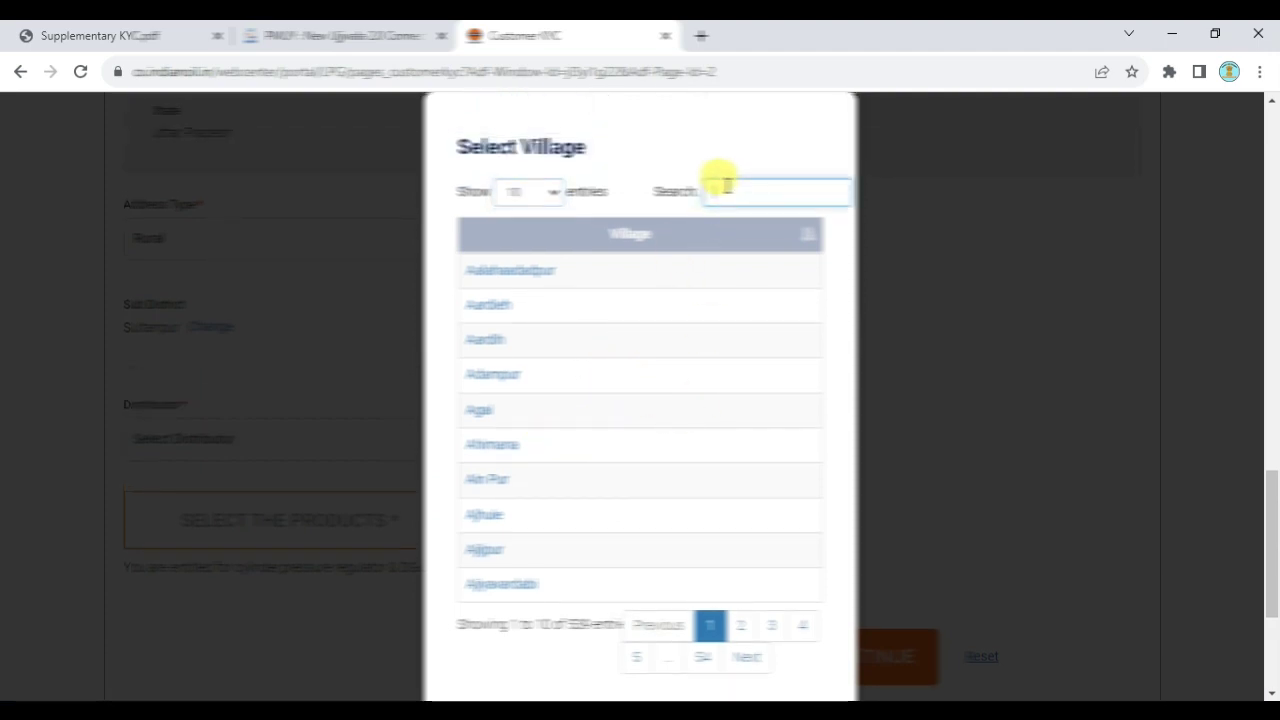
text(purth)
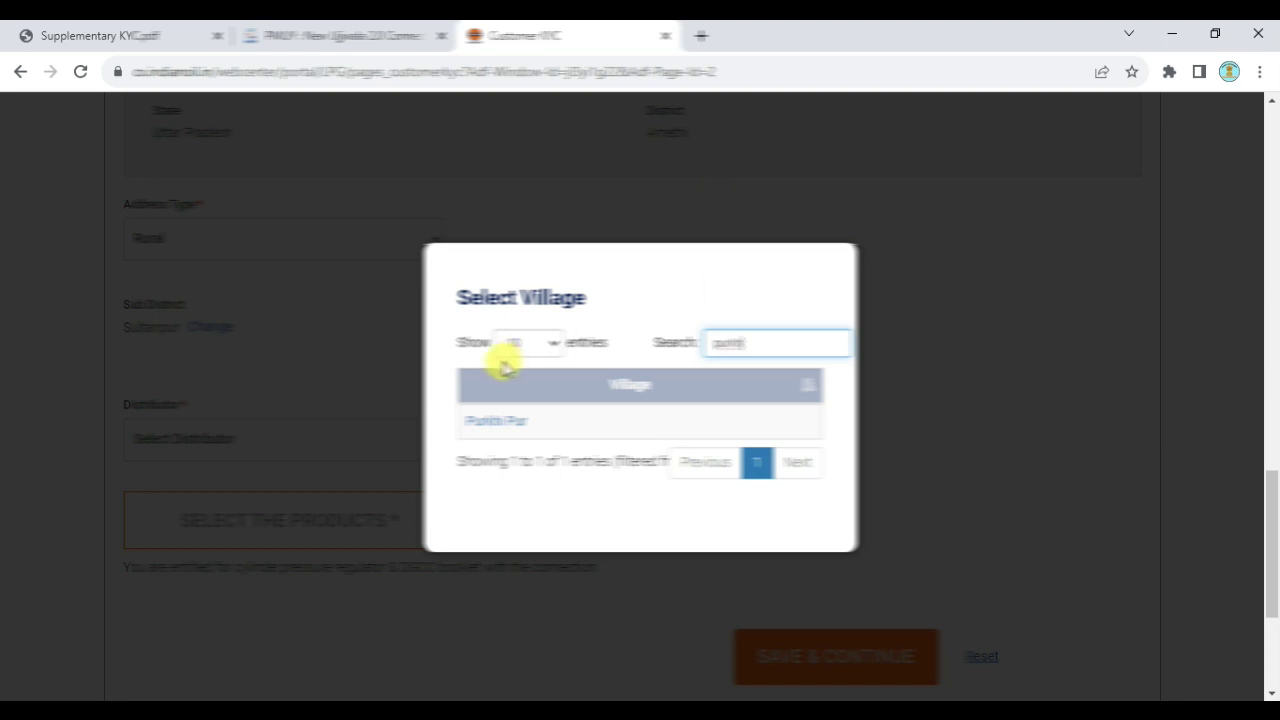
click(494, 421)
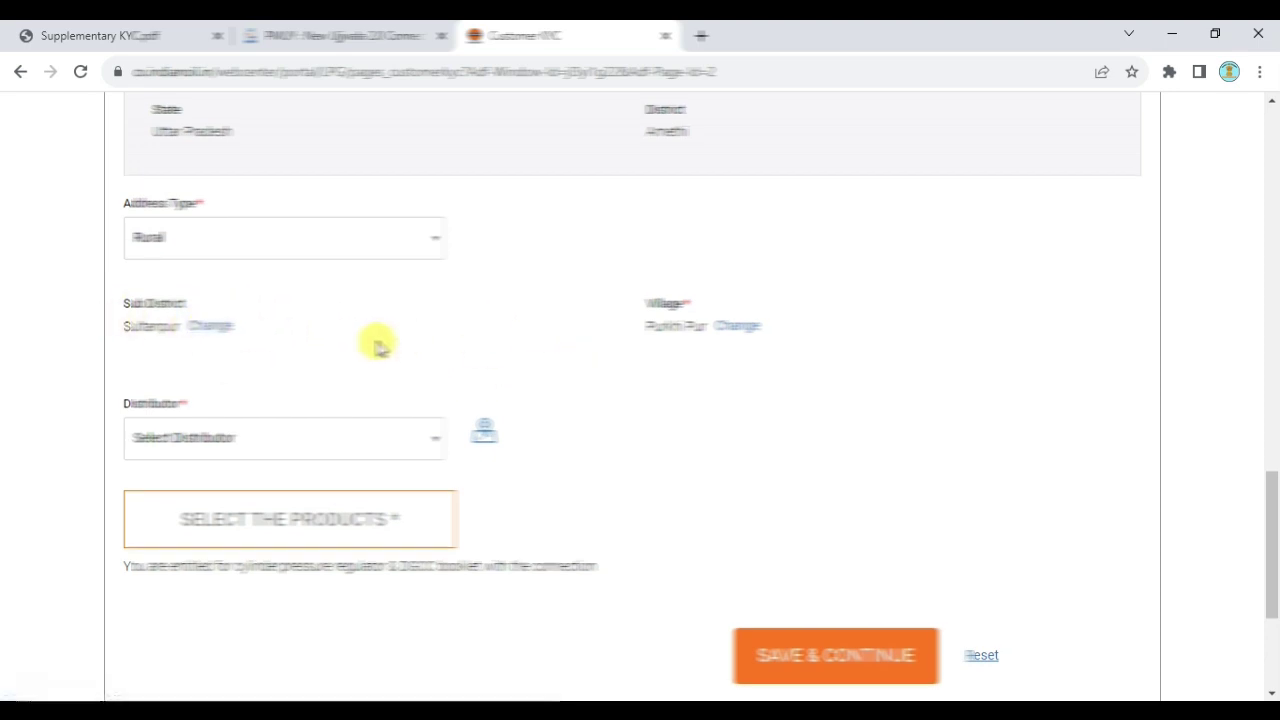
Choose ALI INDANE GRAMIN VITRAK as the distributor.
scroll(374, 343, down, 1)
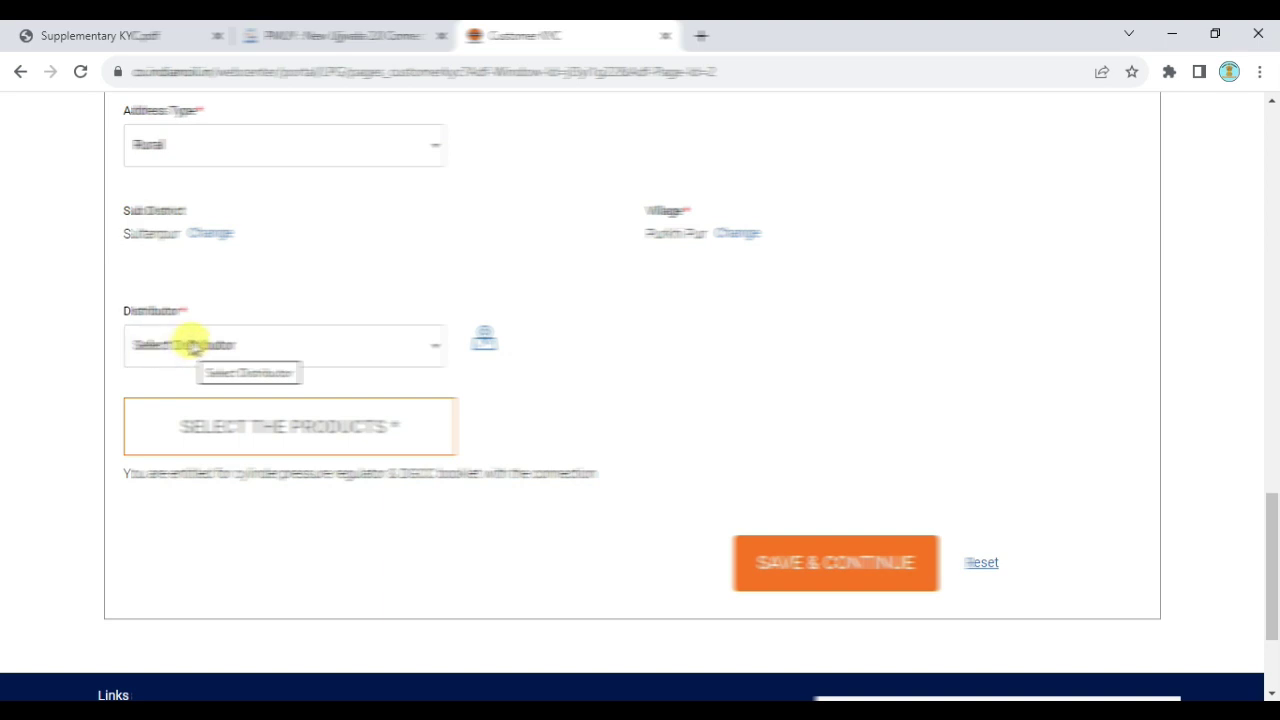
click(270, 347)
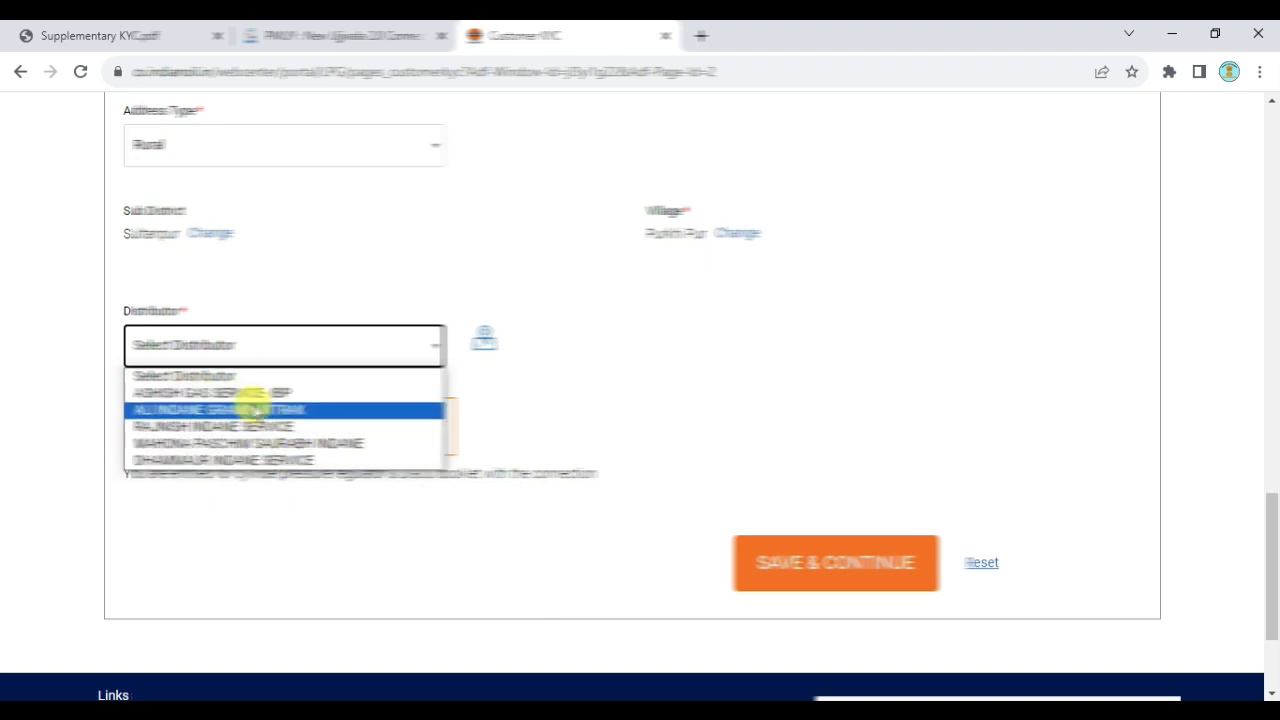
click(252, 410)
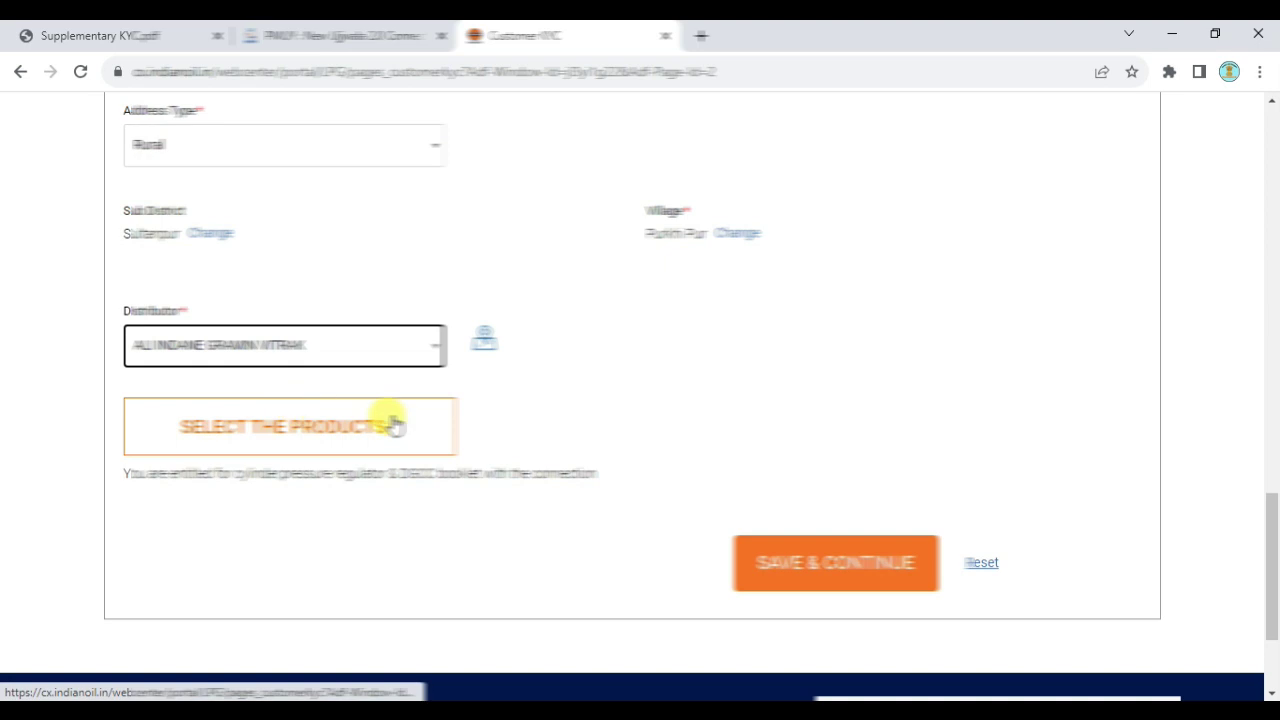
Pick Central Govt Scheme, Ujjwala - Extended, UJJWALA2 and the 14.2 Kg General Package.
click(311, 436)
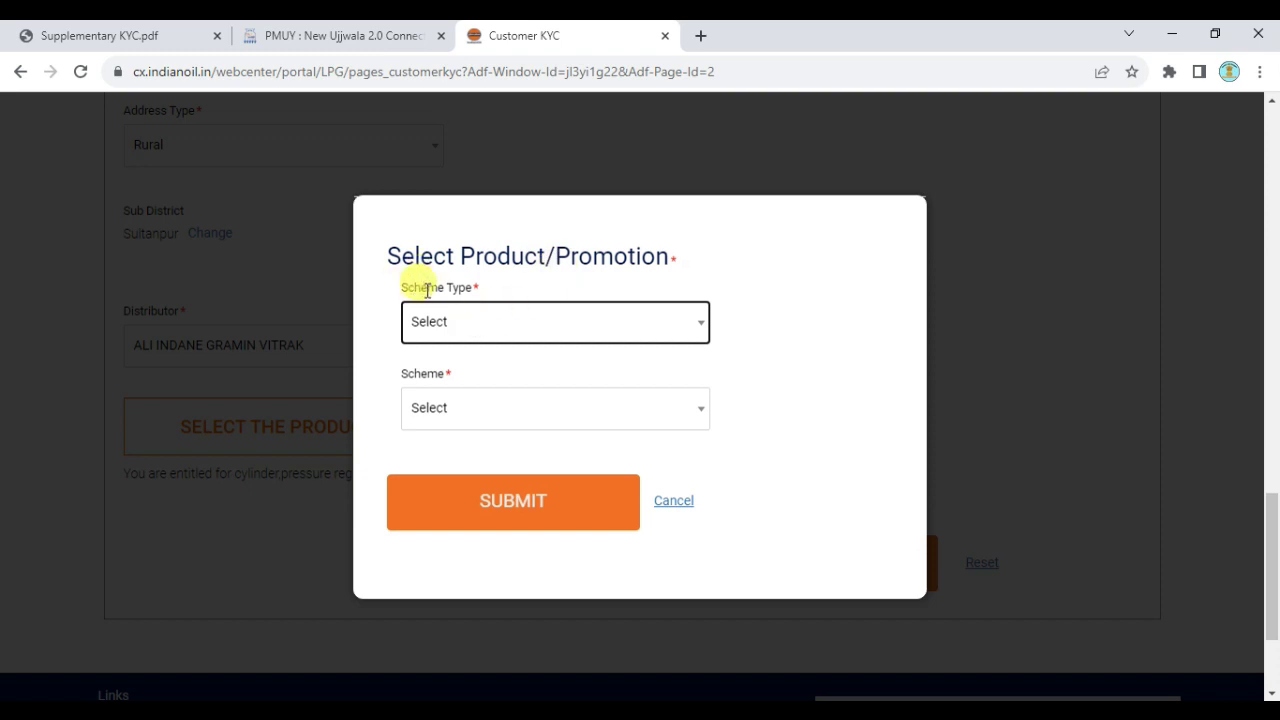
click(490, 323)
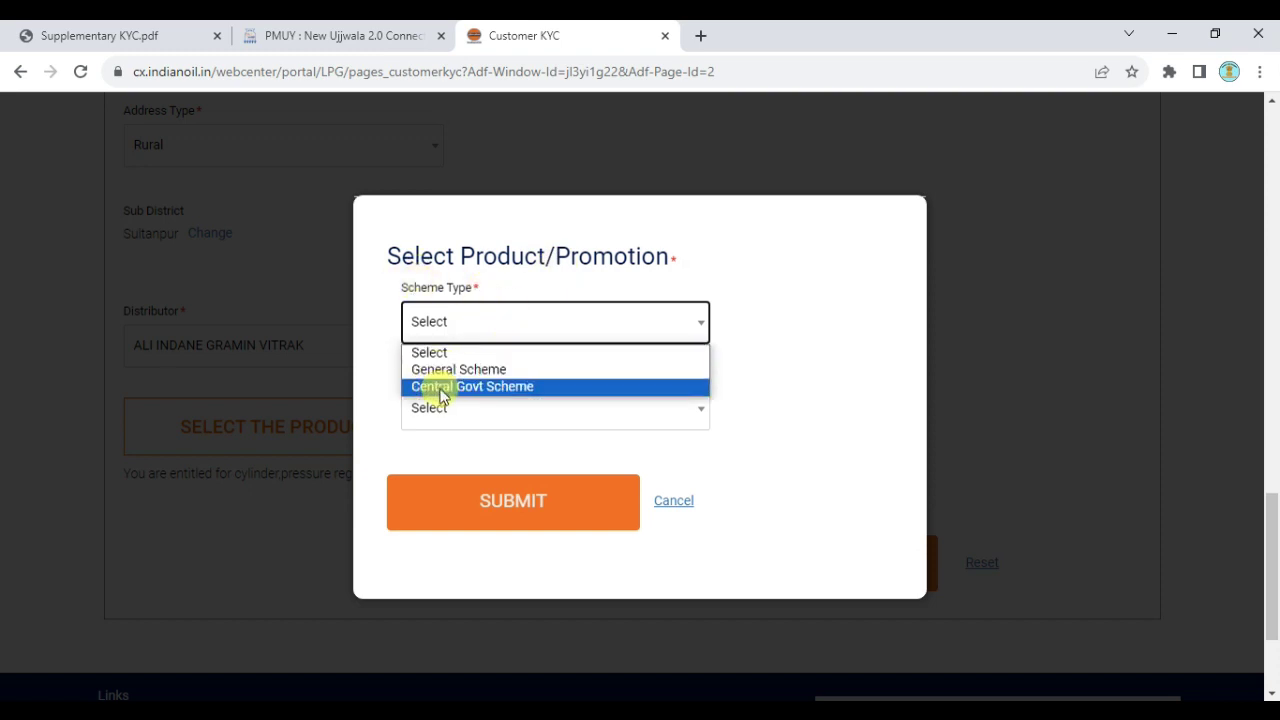
click(521, 389)
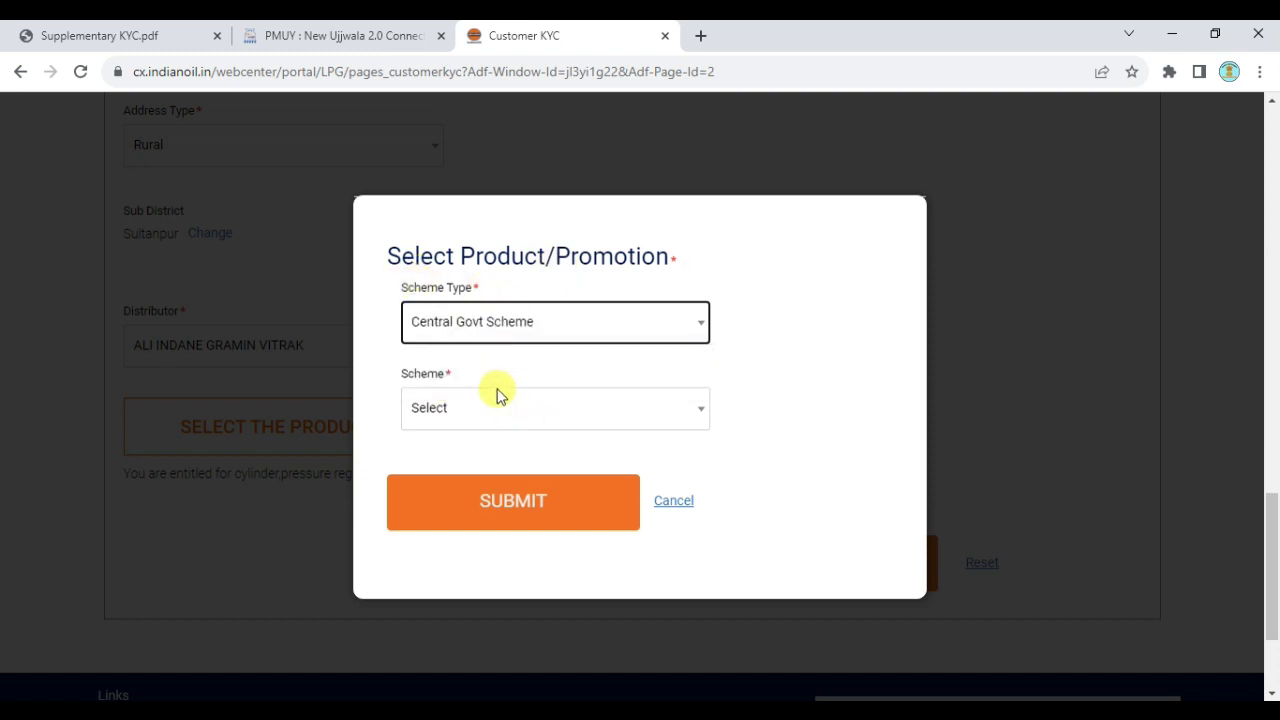
click(466, 418)
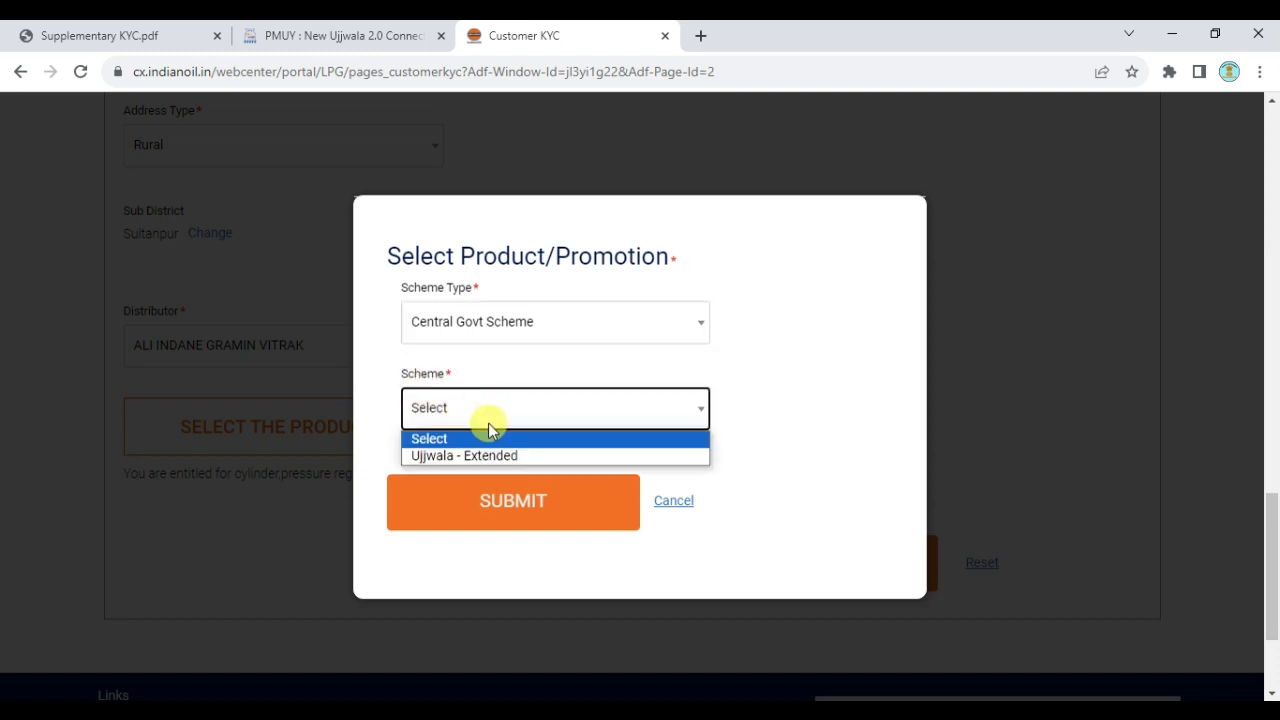
click(455, 452)
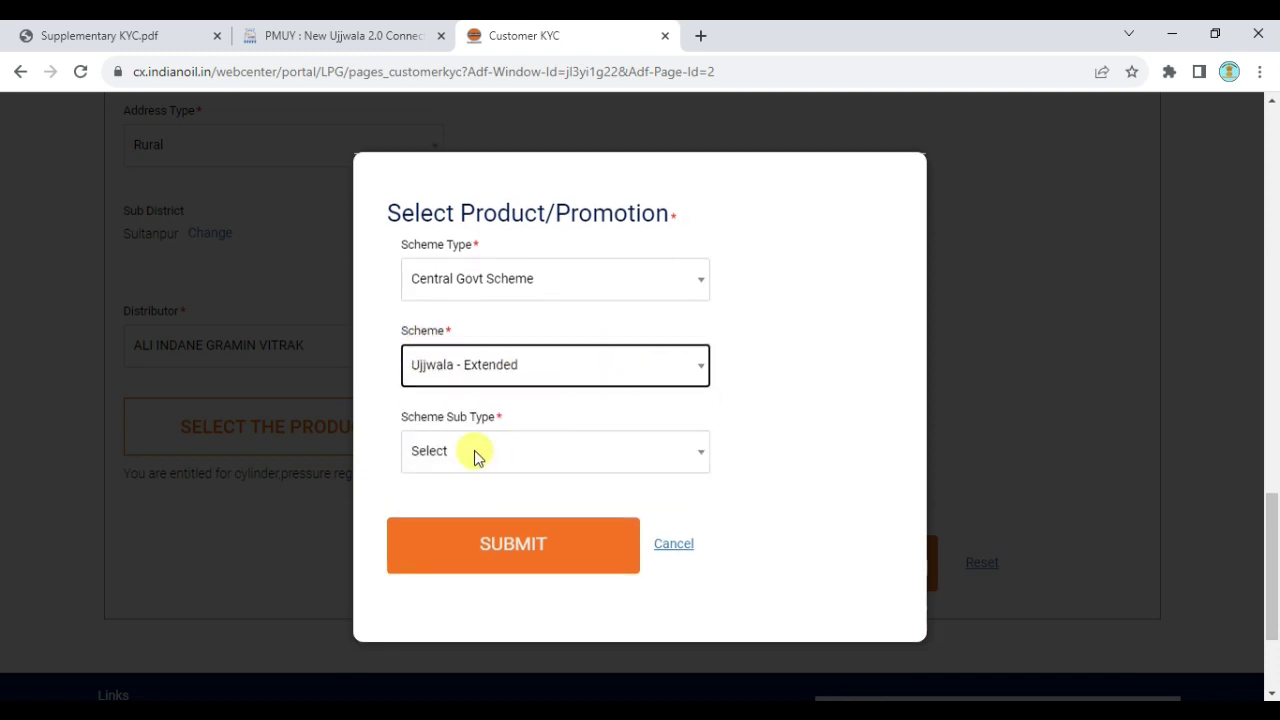
click(486, 451)
click(444, 503)
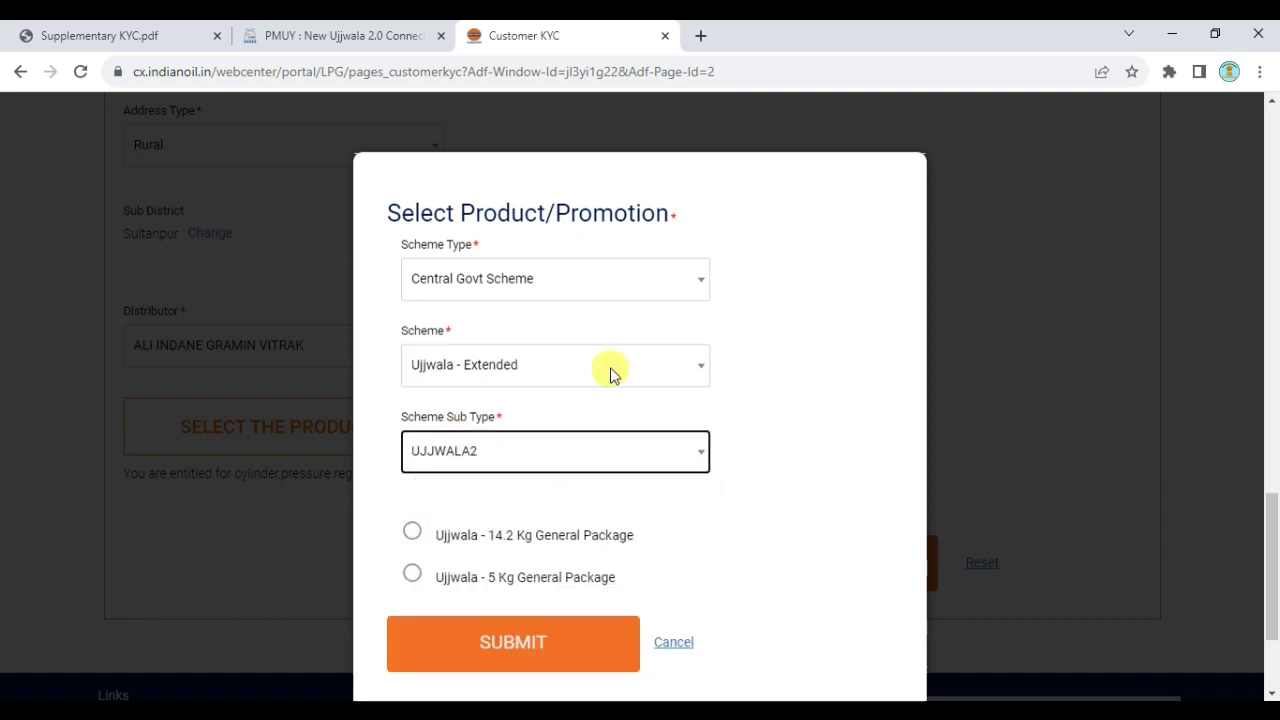
scroll(611, 351, down, 3)
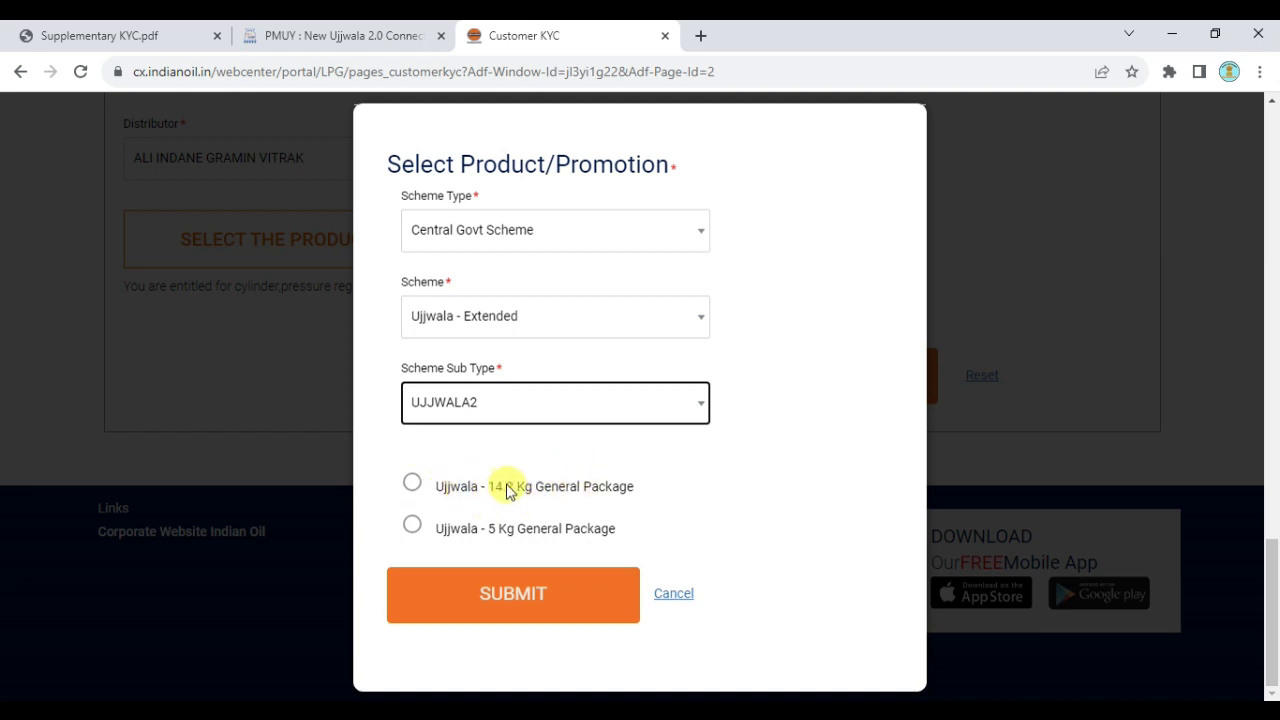
click(413, 483)
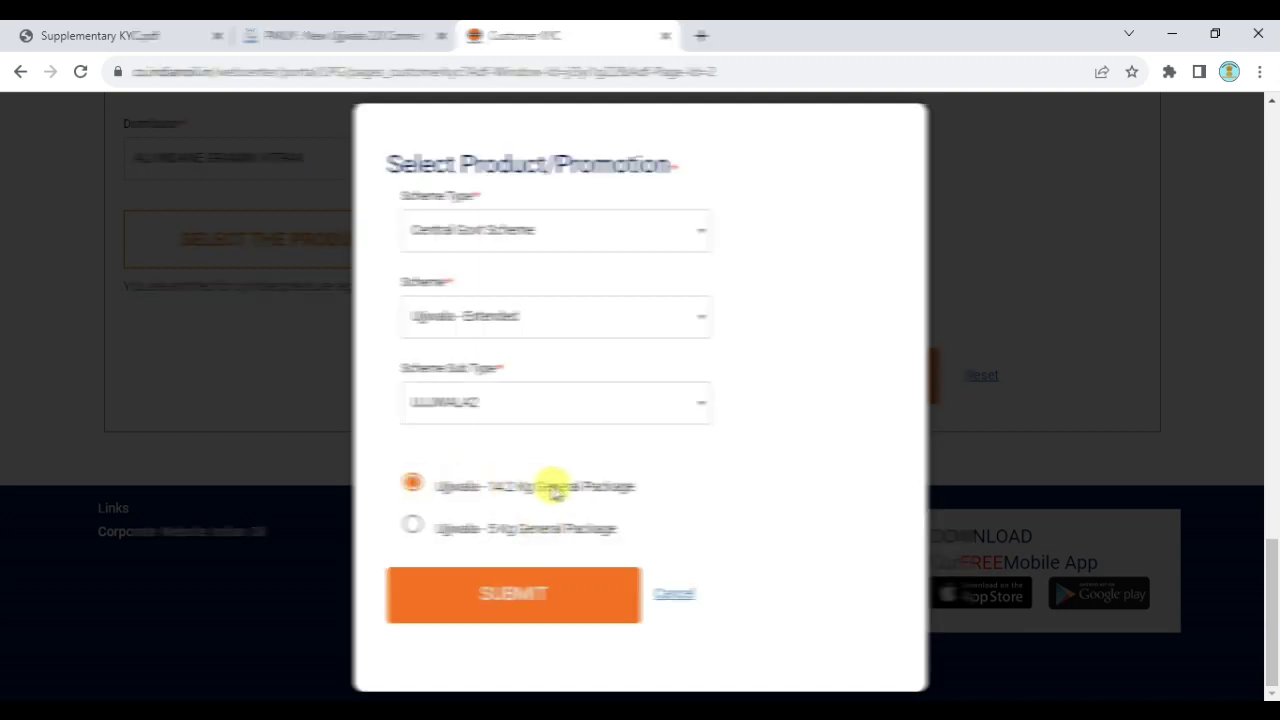
click(510, 604)
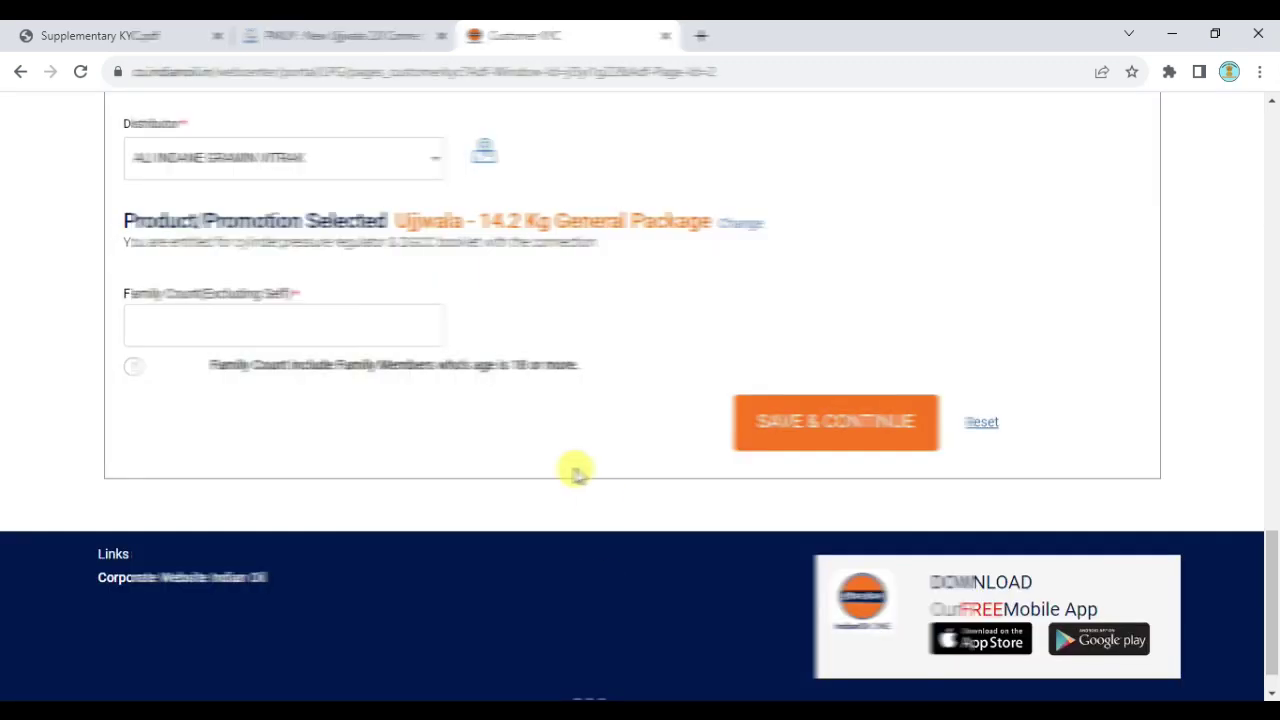
Enter the Family Count (Excluding Self) and save and continue to Required Documents.
scroll(575, 470, up, 2)
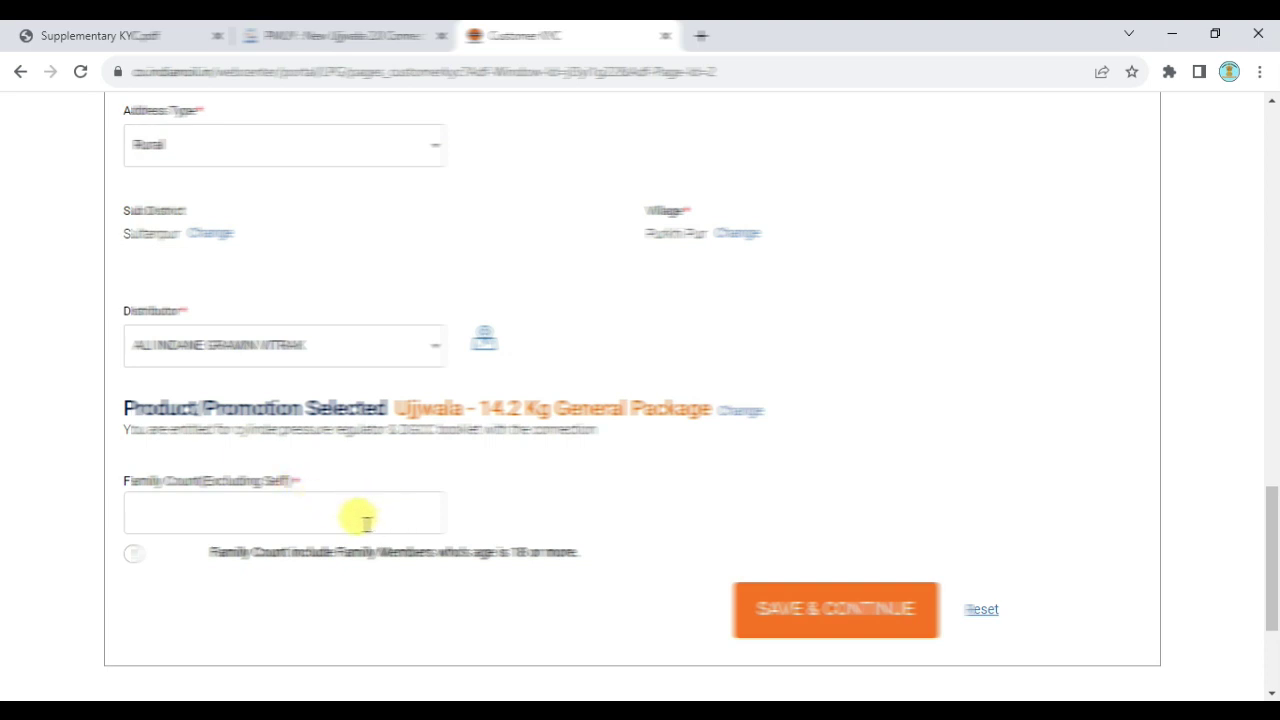
click(175, 505)
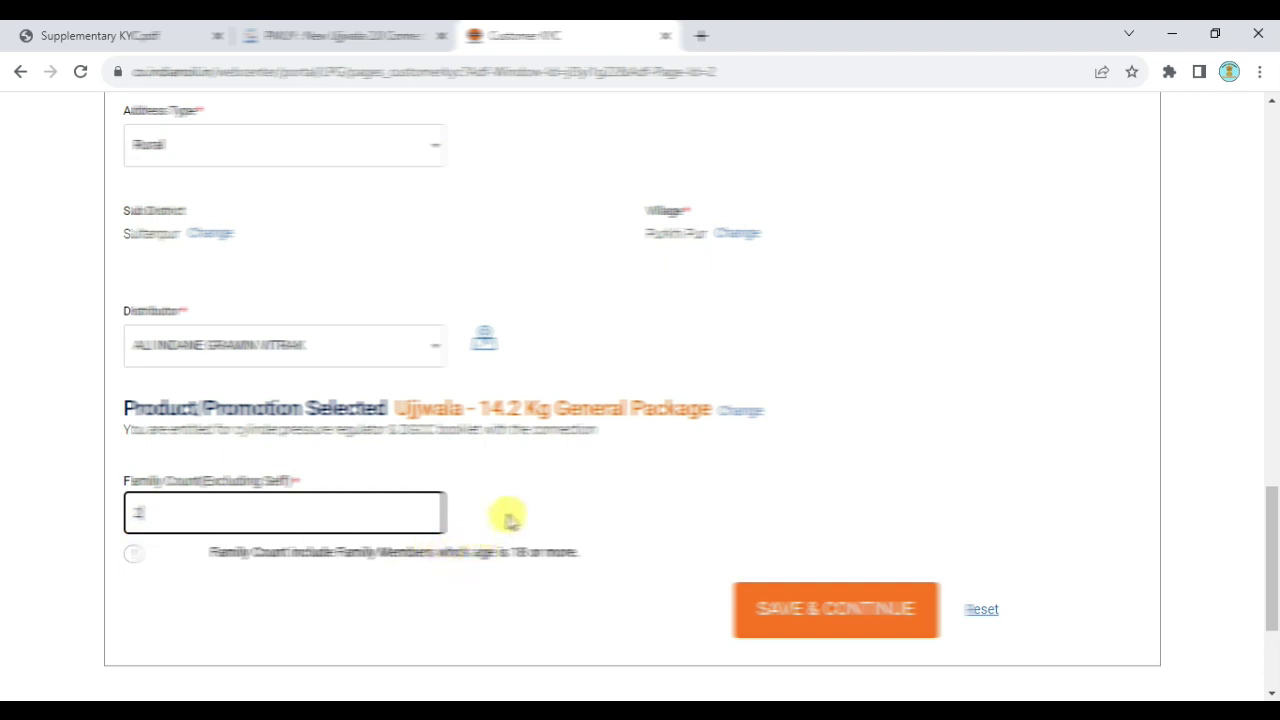
scroll(900, 490, up, 4)
scroll(917, 440, down, 6)
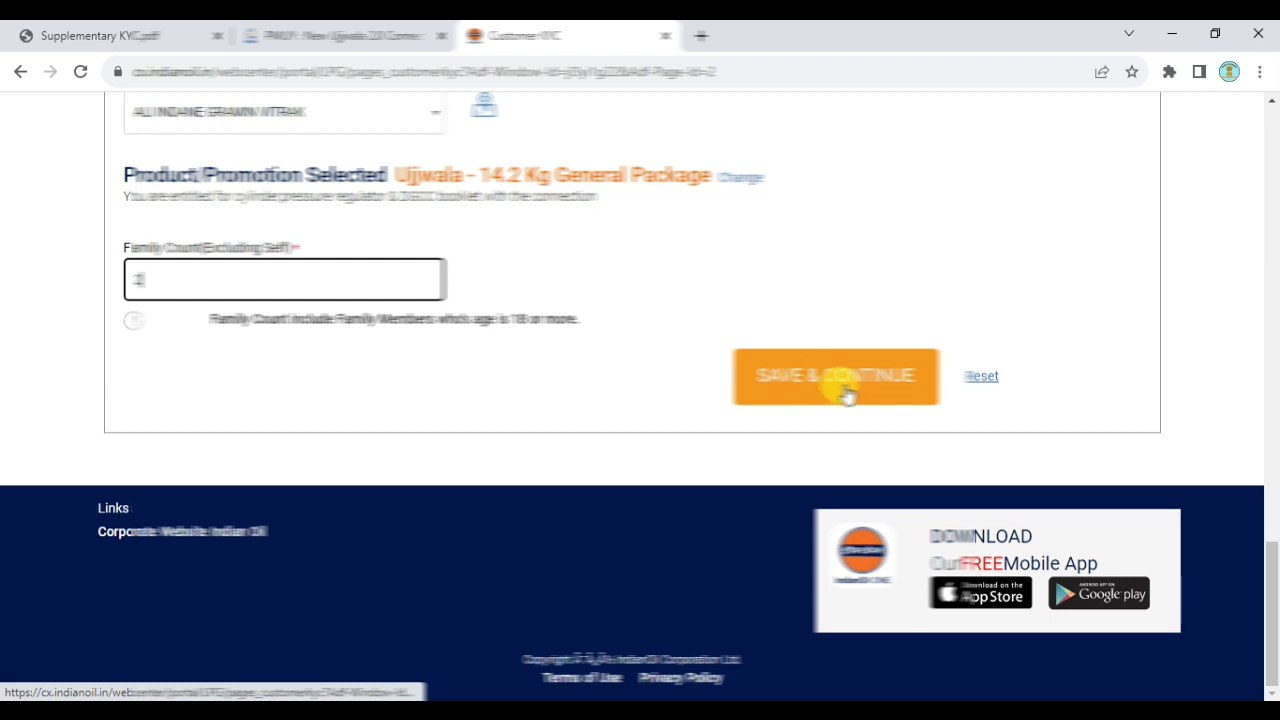
click(838, 400)
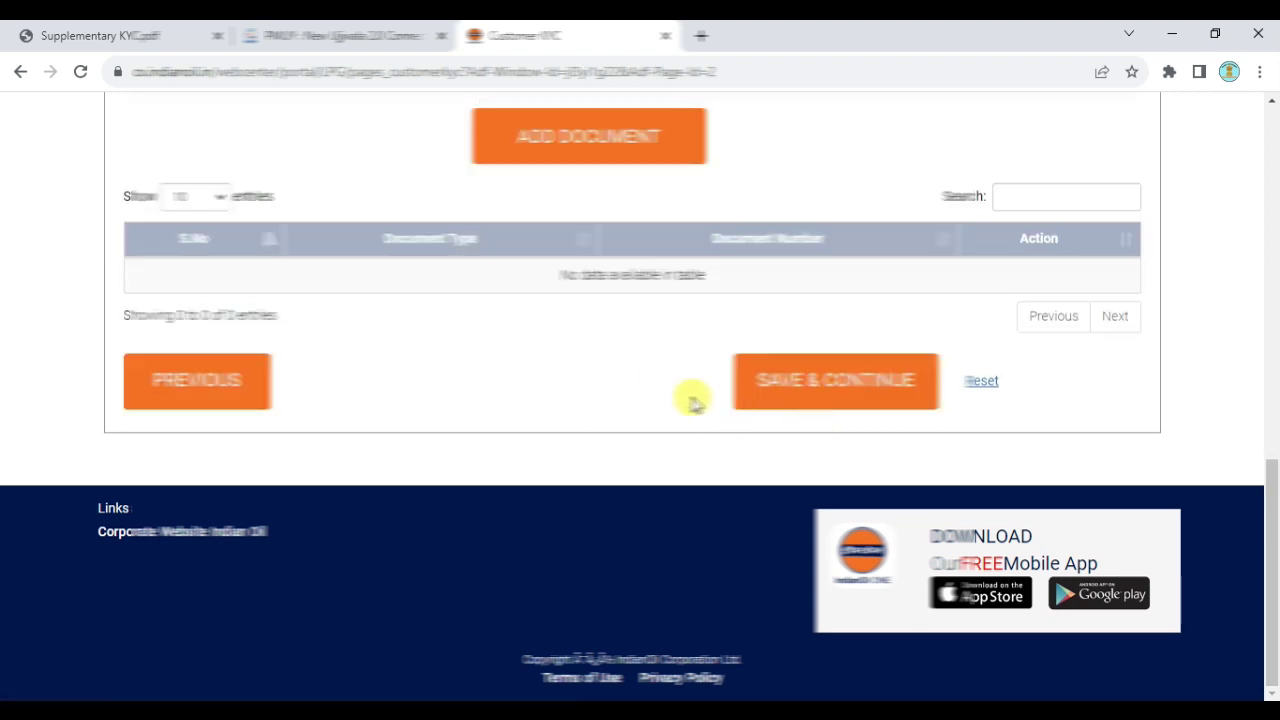
Enter the bank's IFSC code so the bank details fill in.
scroll(693, 402, up, 10)
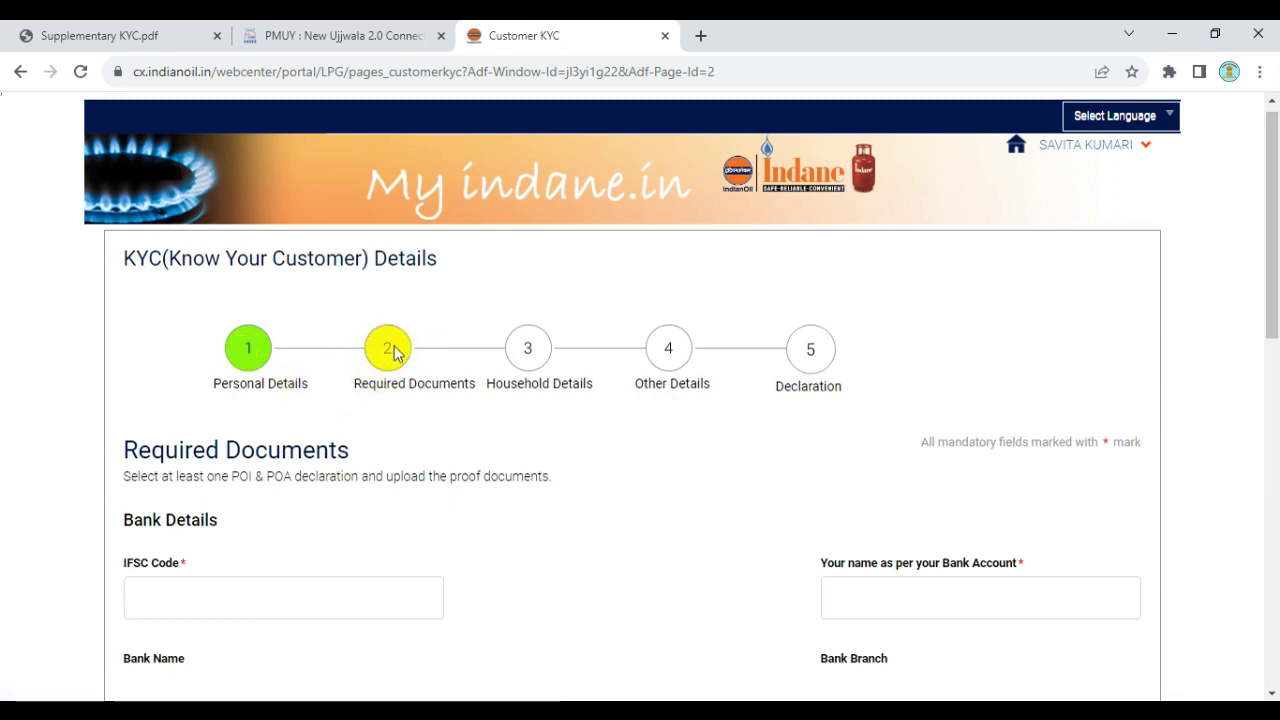
scroll(468, 455, down, 3)
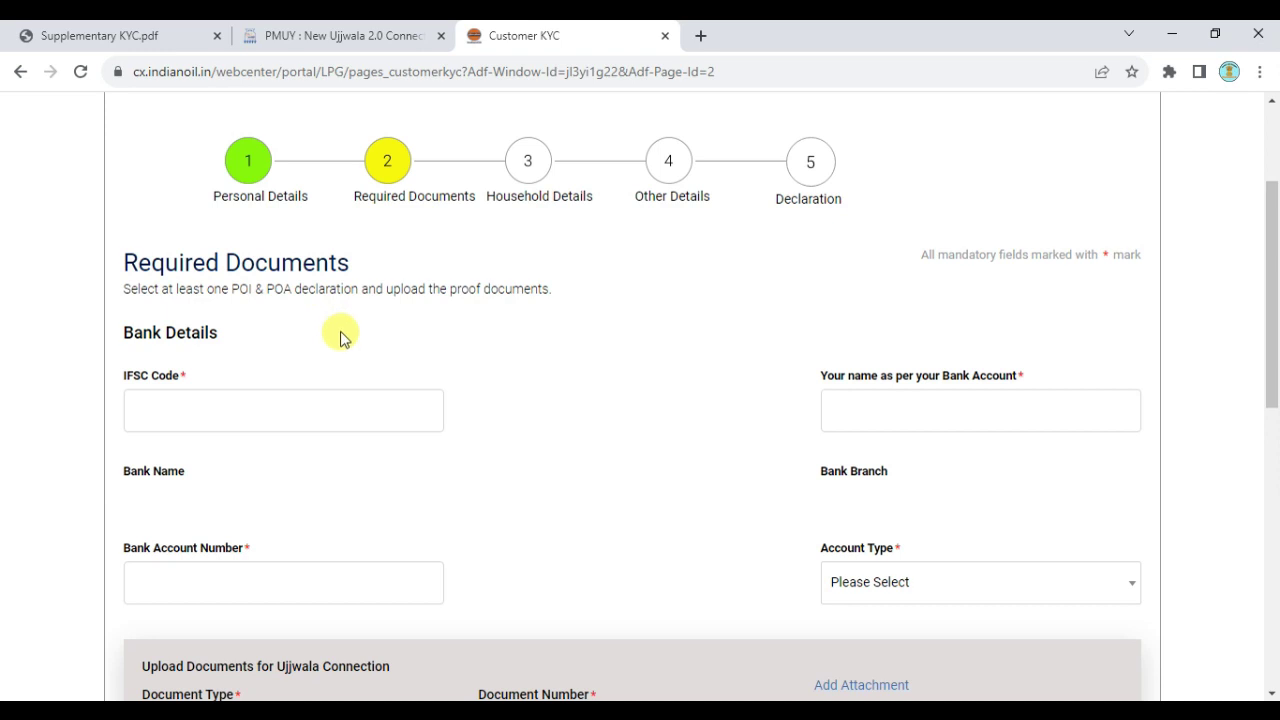
scroll(300, 315, down, 1)
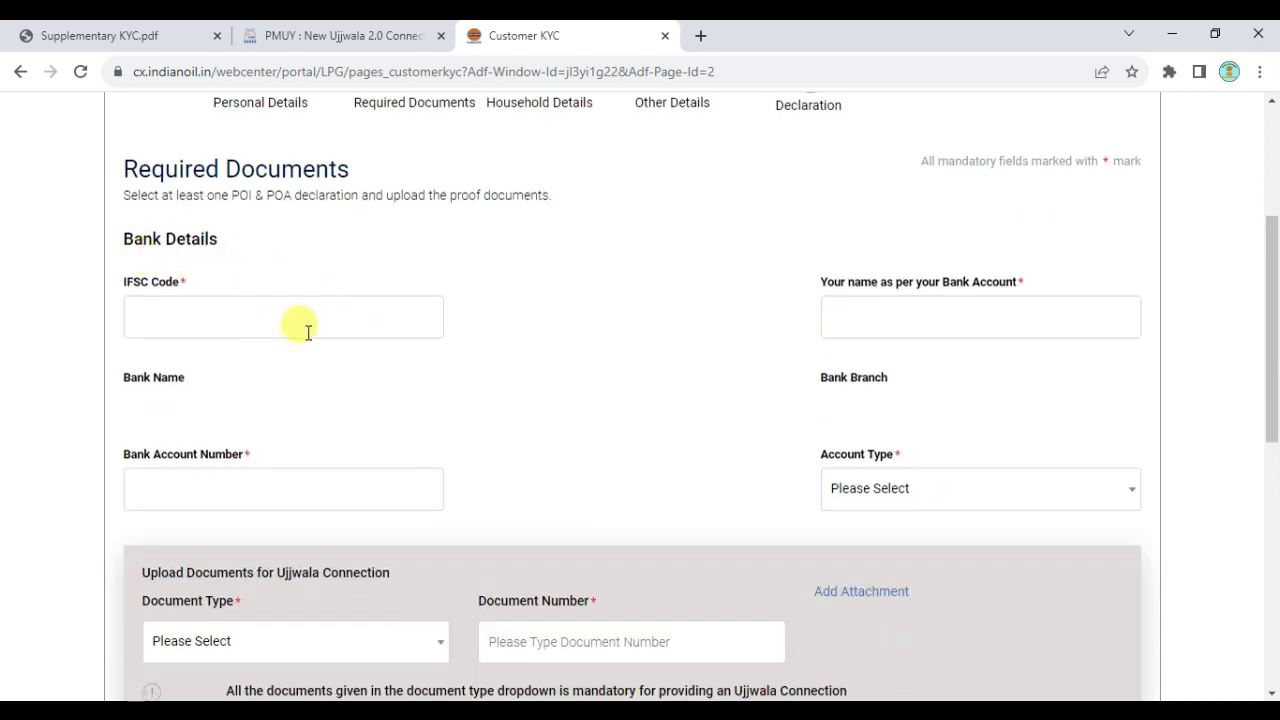
scroll(306, 329, down, 1)
click(168, 224)
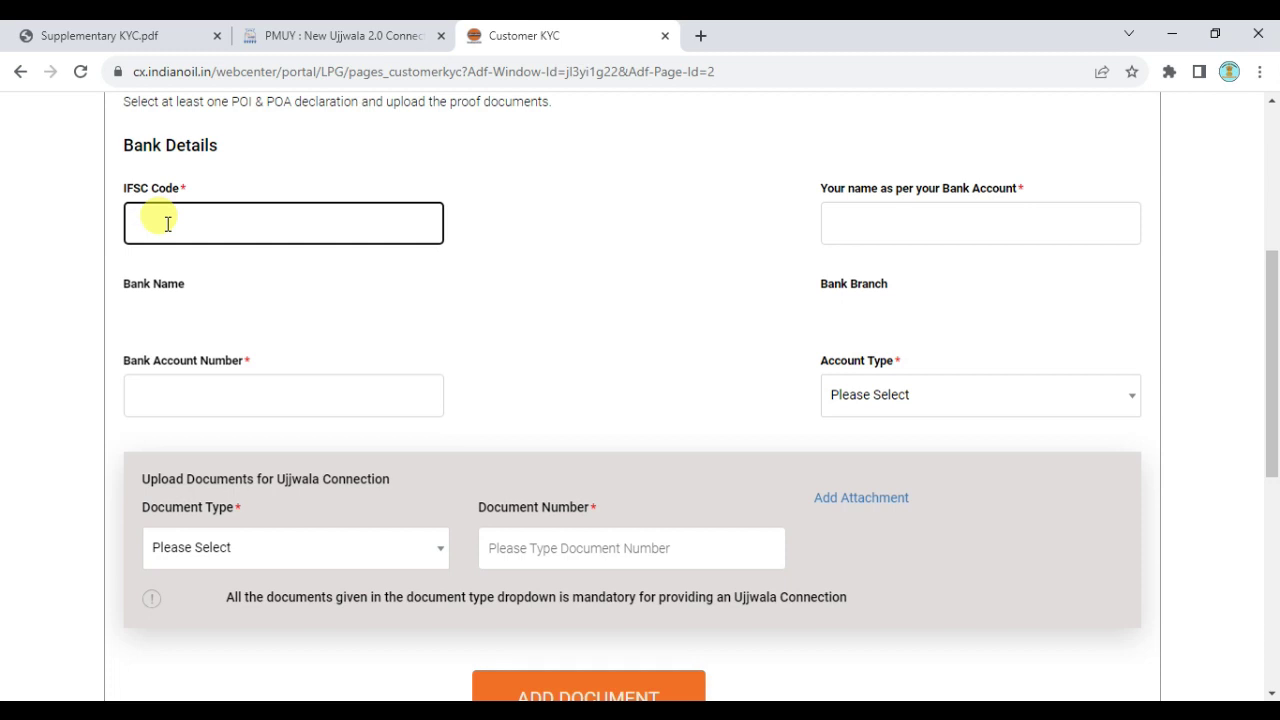
text(SBI)
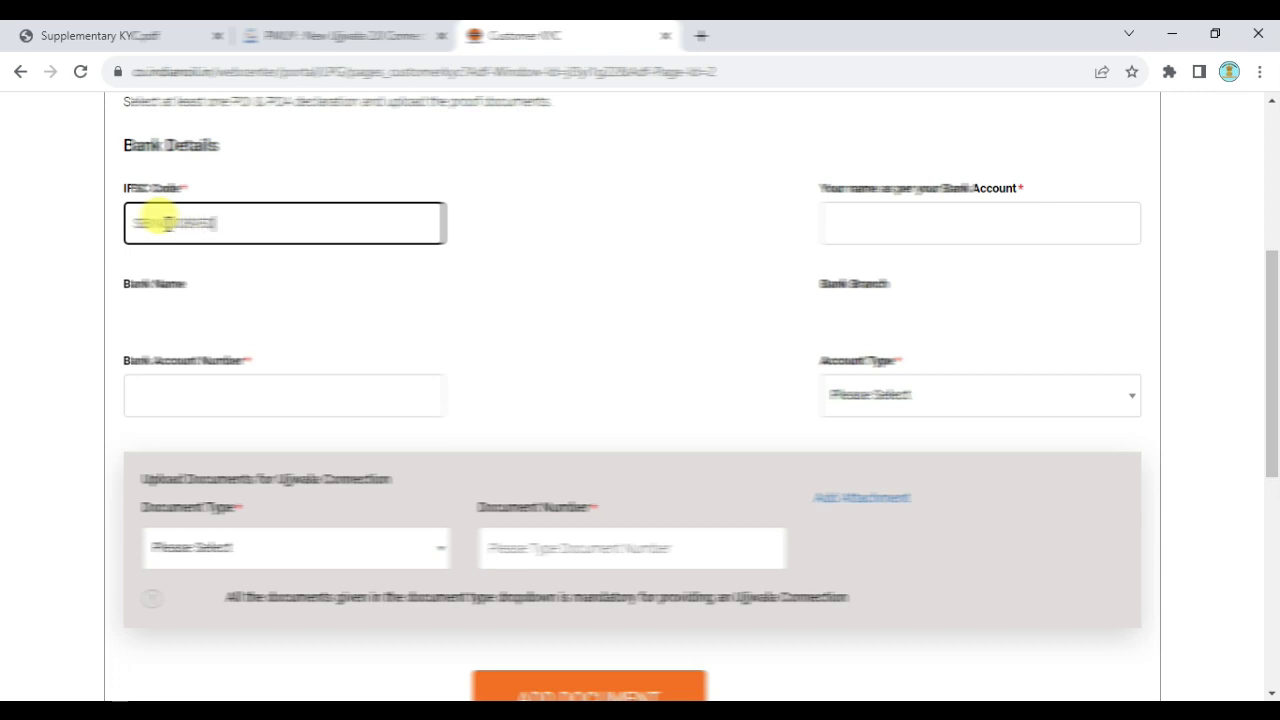
click(240, 260)
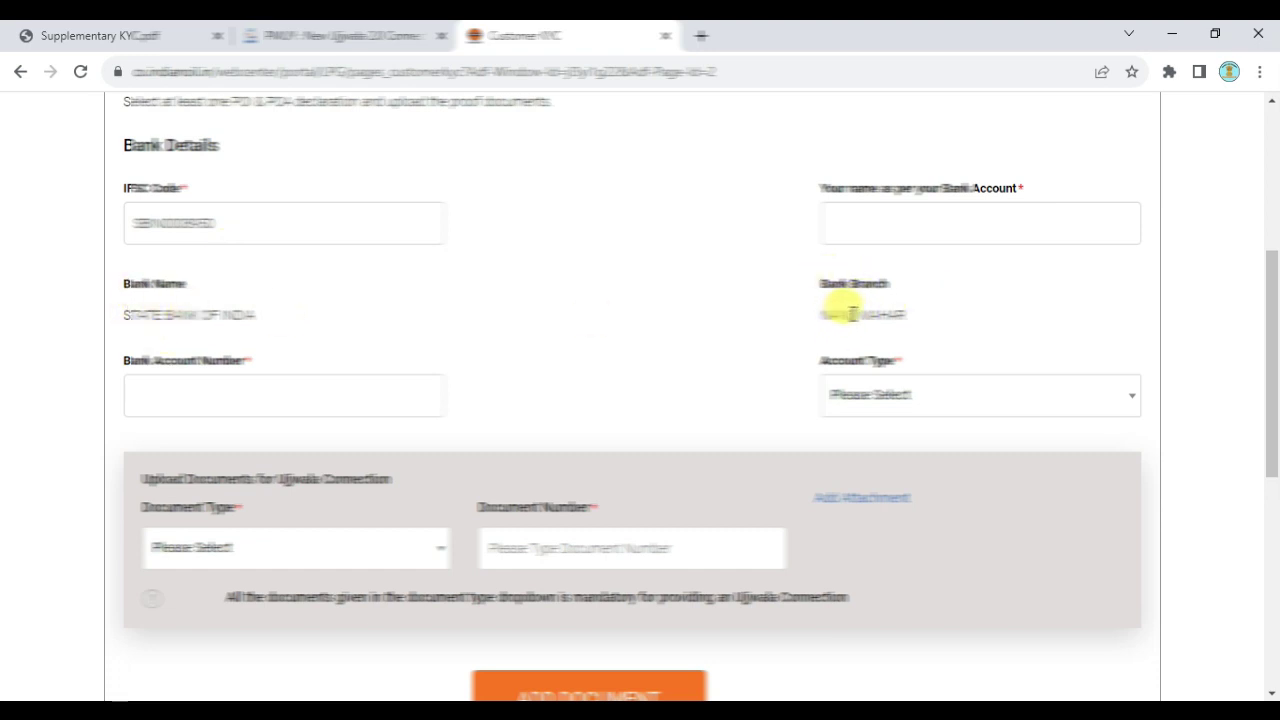
Enter the account holder's name and account number, and set Account Type to Current.
click(868, 226)
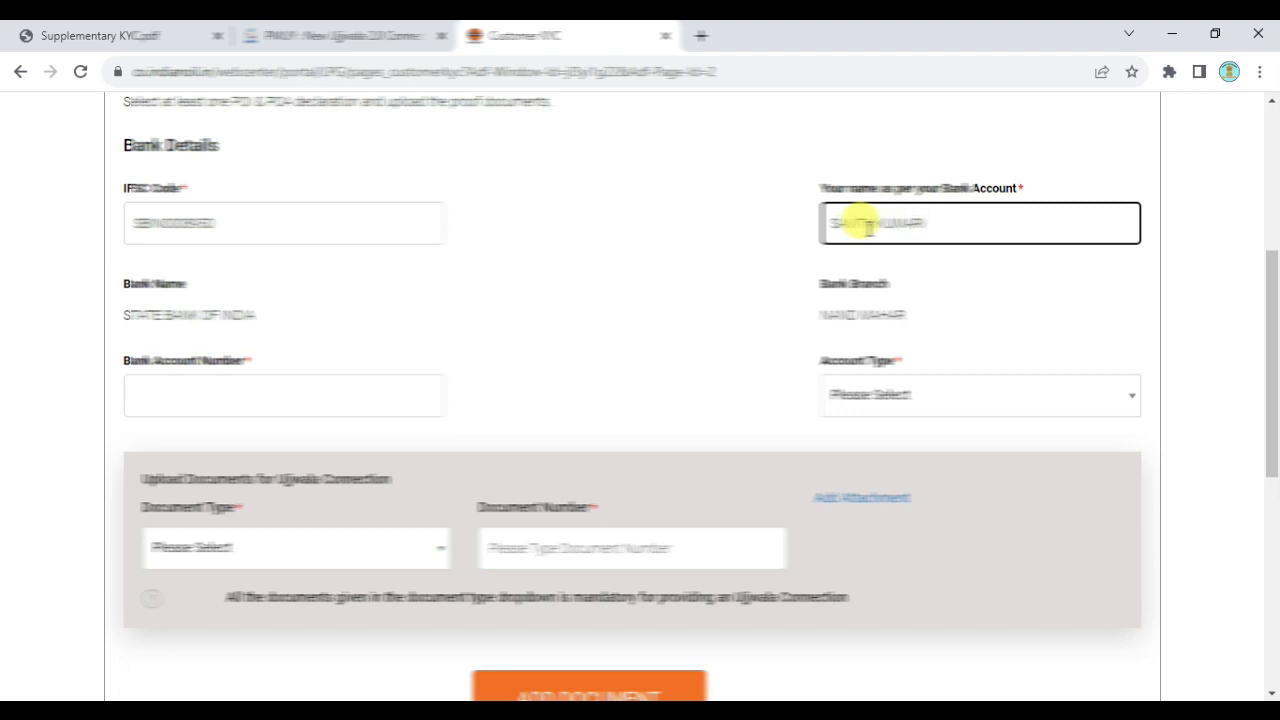
click(236, 386)
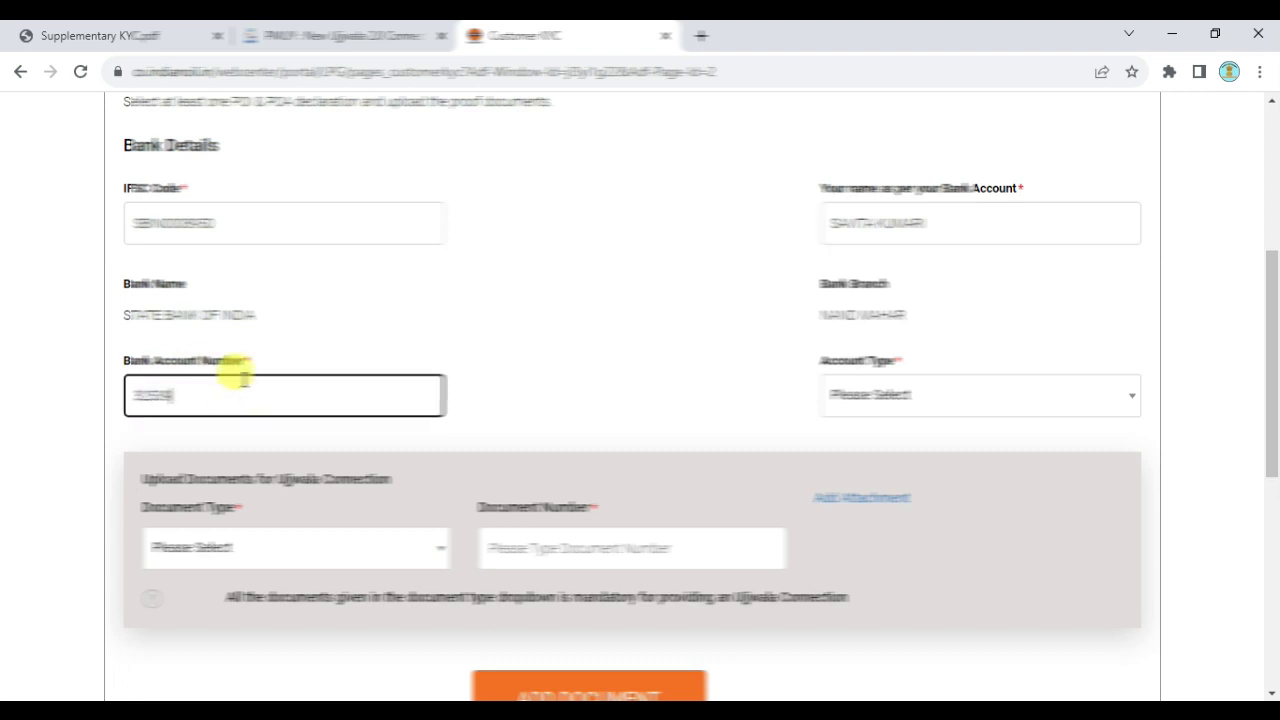
click(645, 336)
click(882, 400)
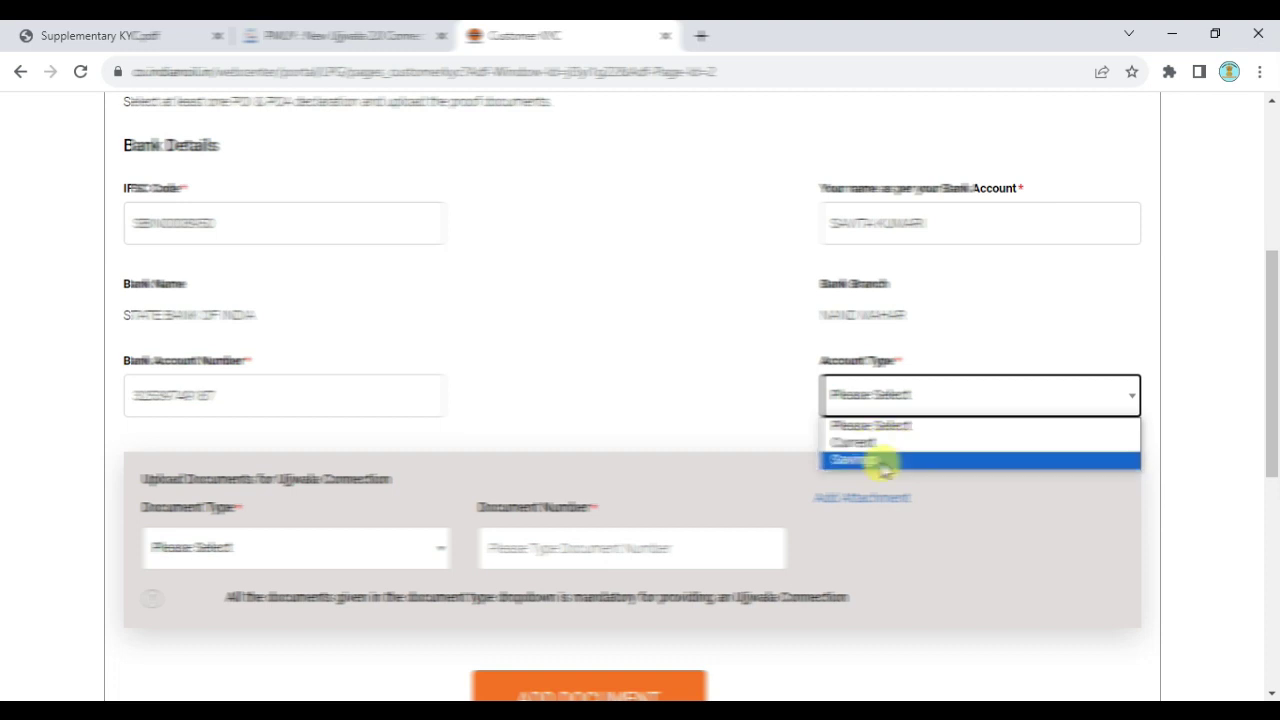
click(878, 446)
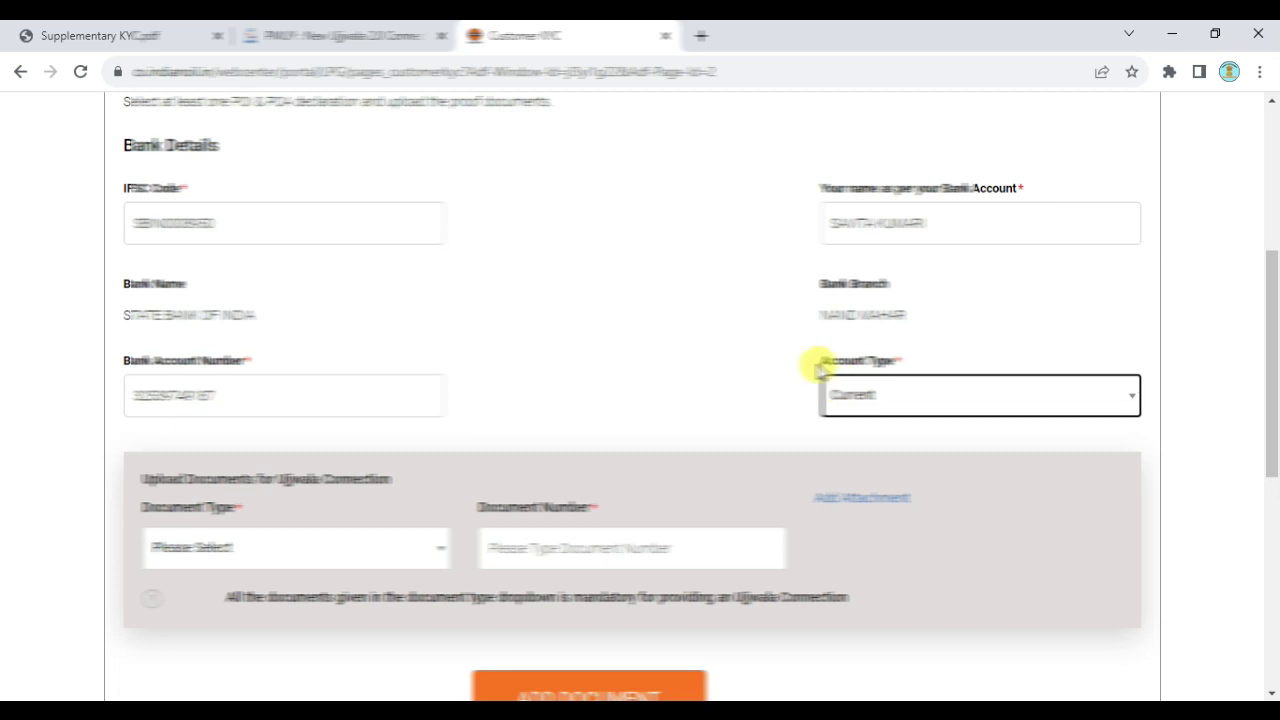
scroll(526, 354, down, 2)
scroll(200, 285, down, 1)
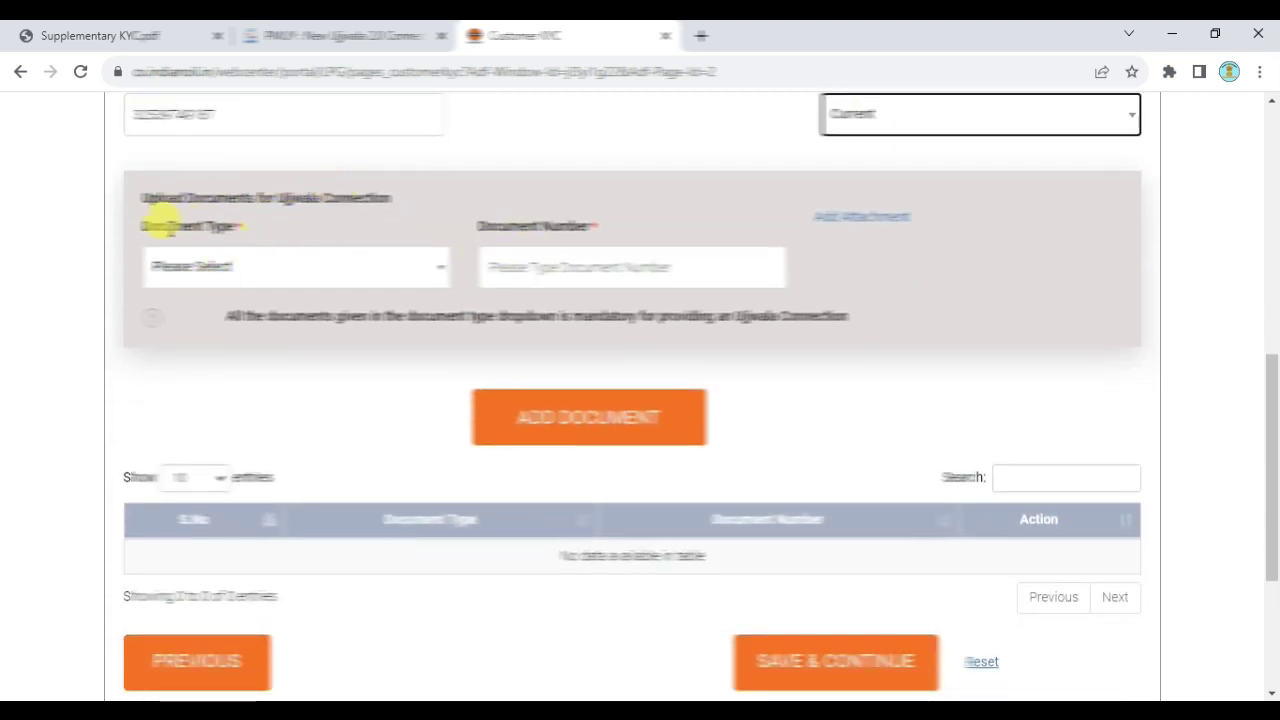
Choose Ration Card as the document type and enter the card number.
click(265, 268)
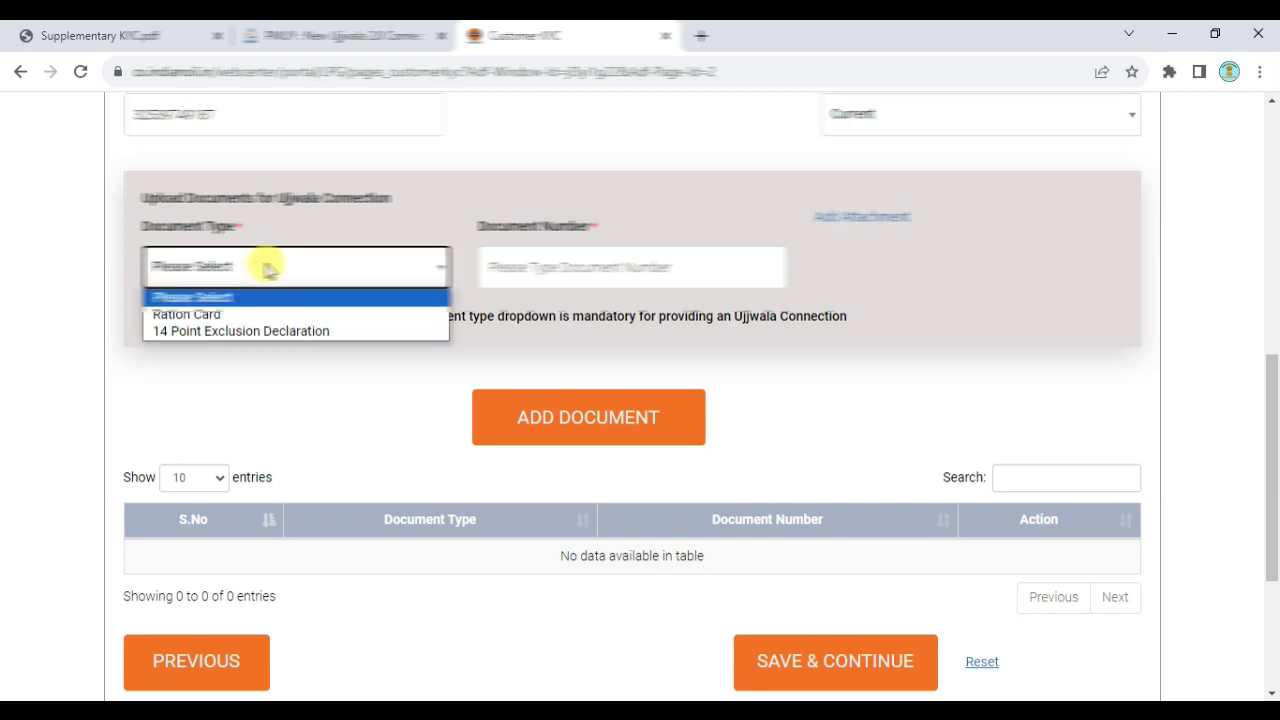
click(199, 318)
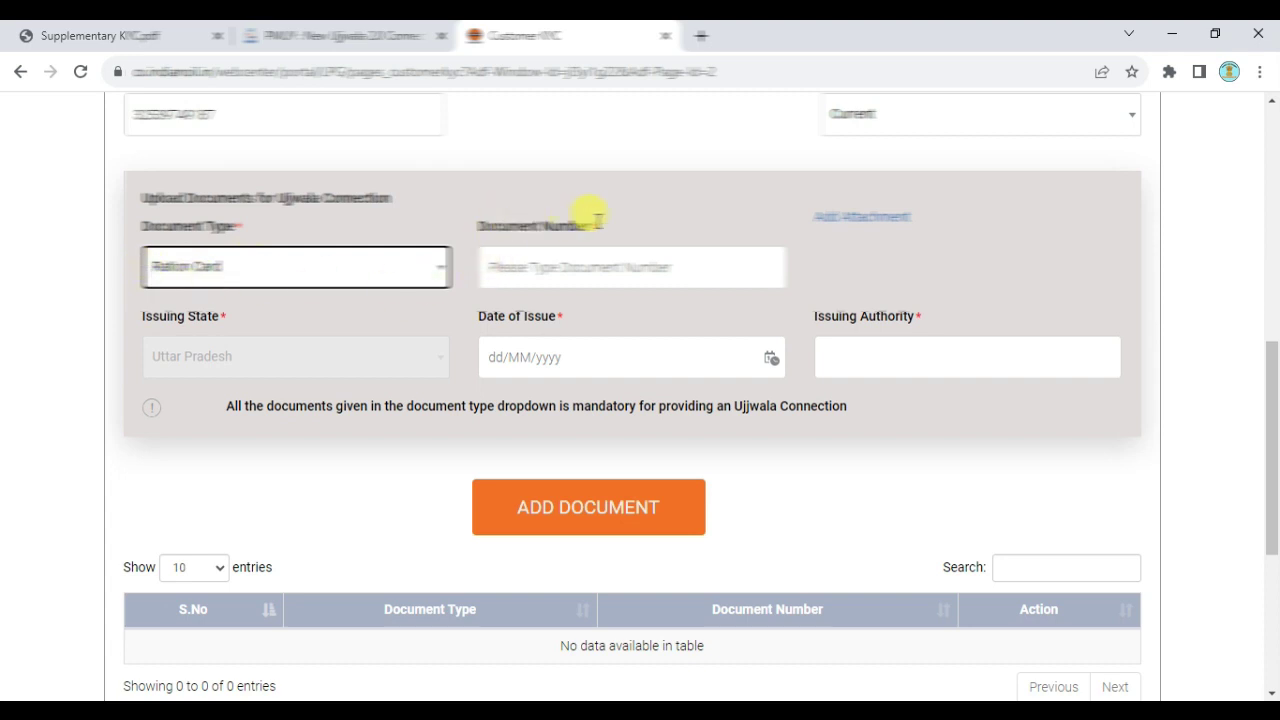
click(540, 260)
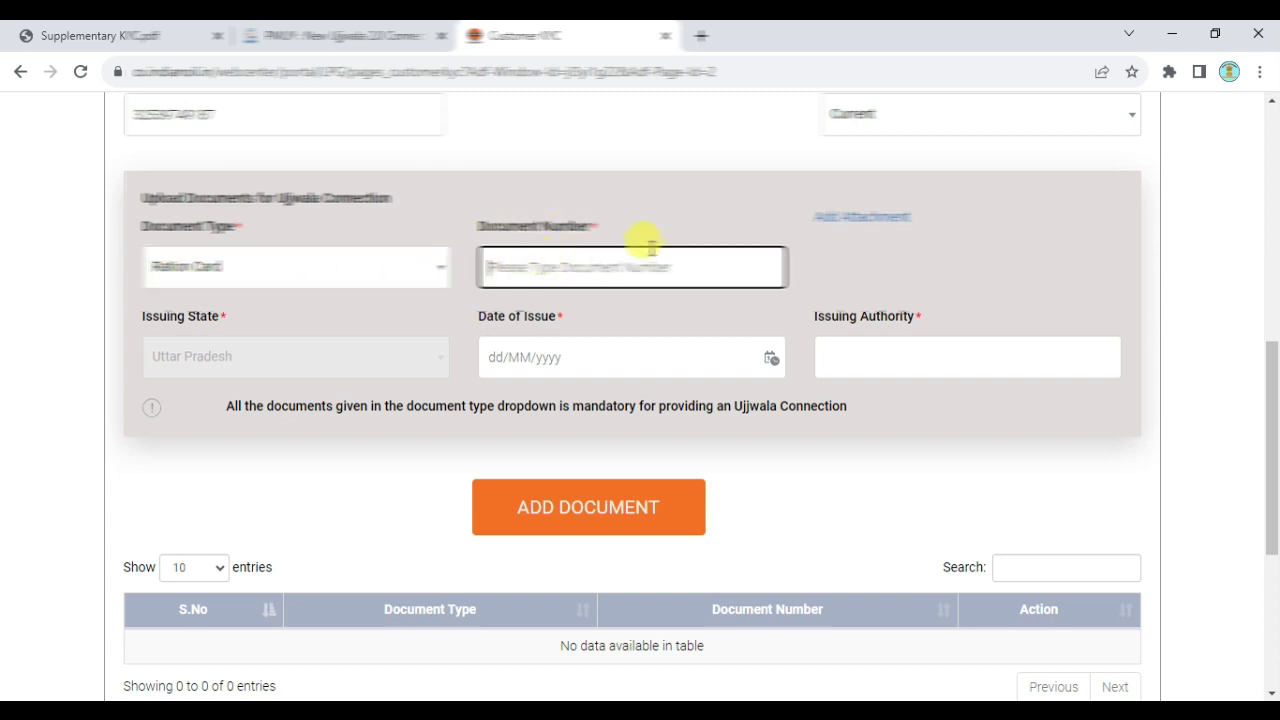
text(22)
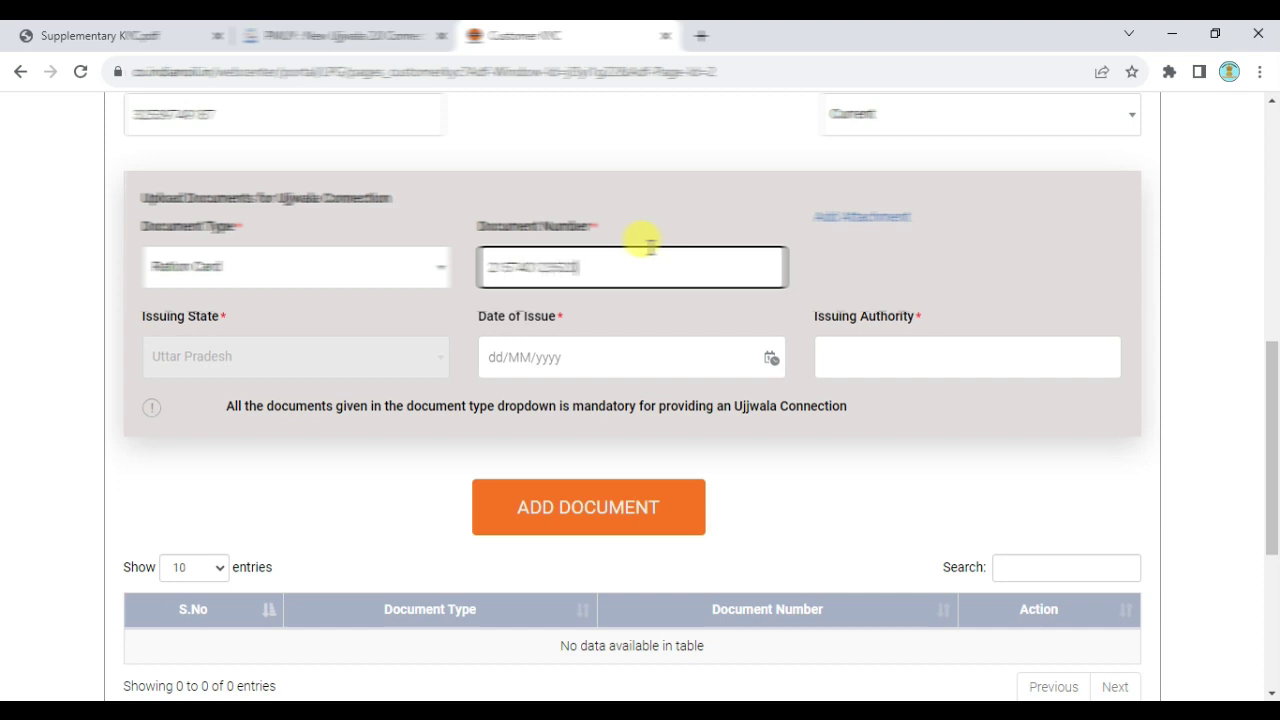
Upload the ration card image file and save it.
click(863, 218)
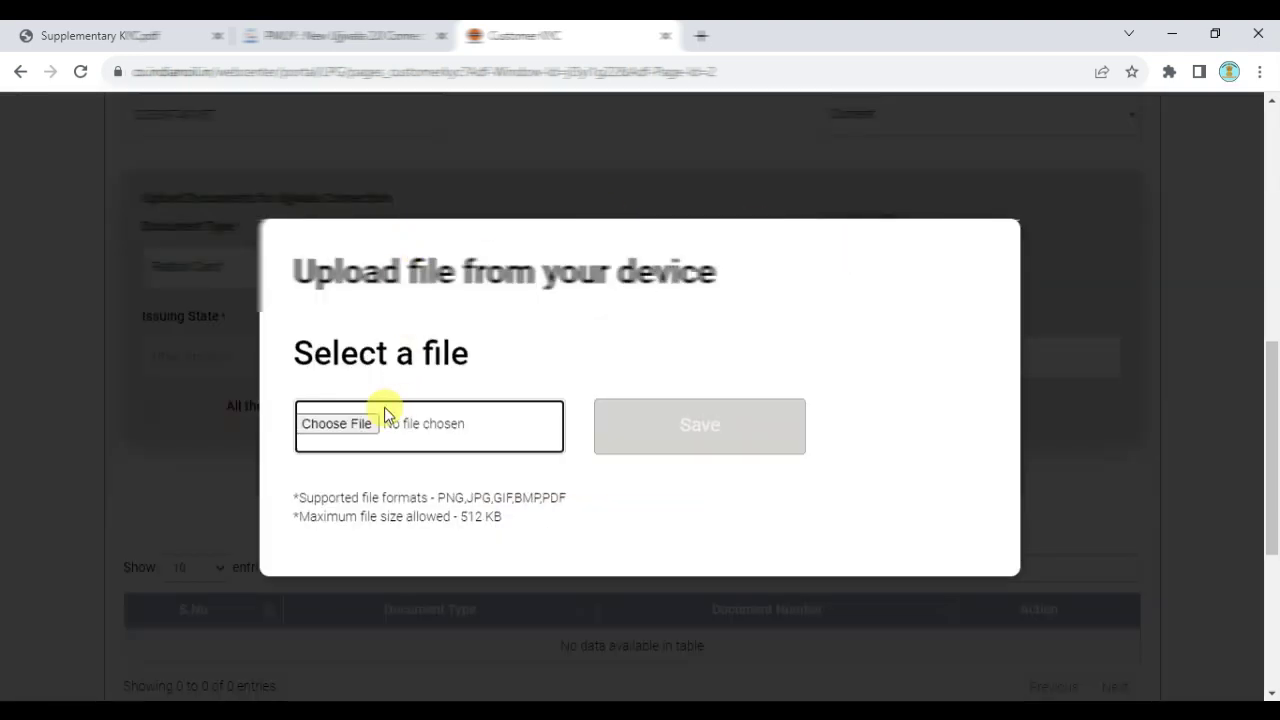
click(362, 428)
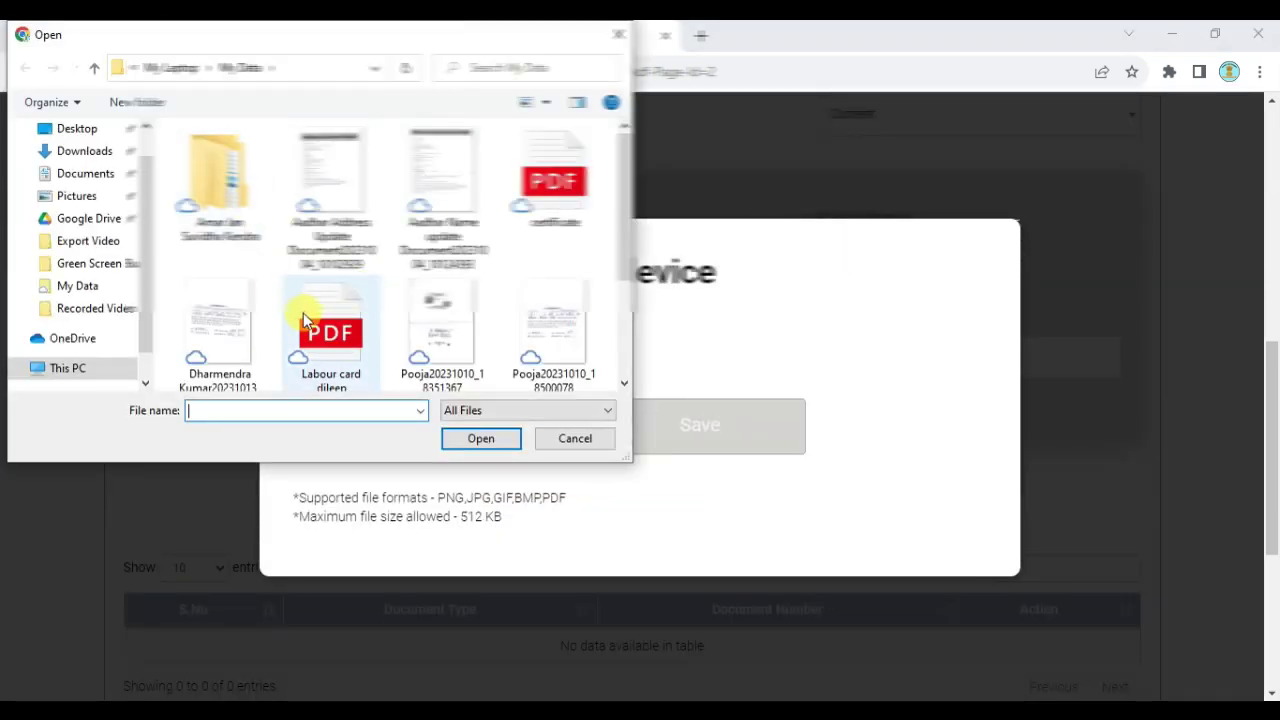
scroll(329, 314, down, 2)
click(222, 320)
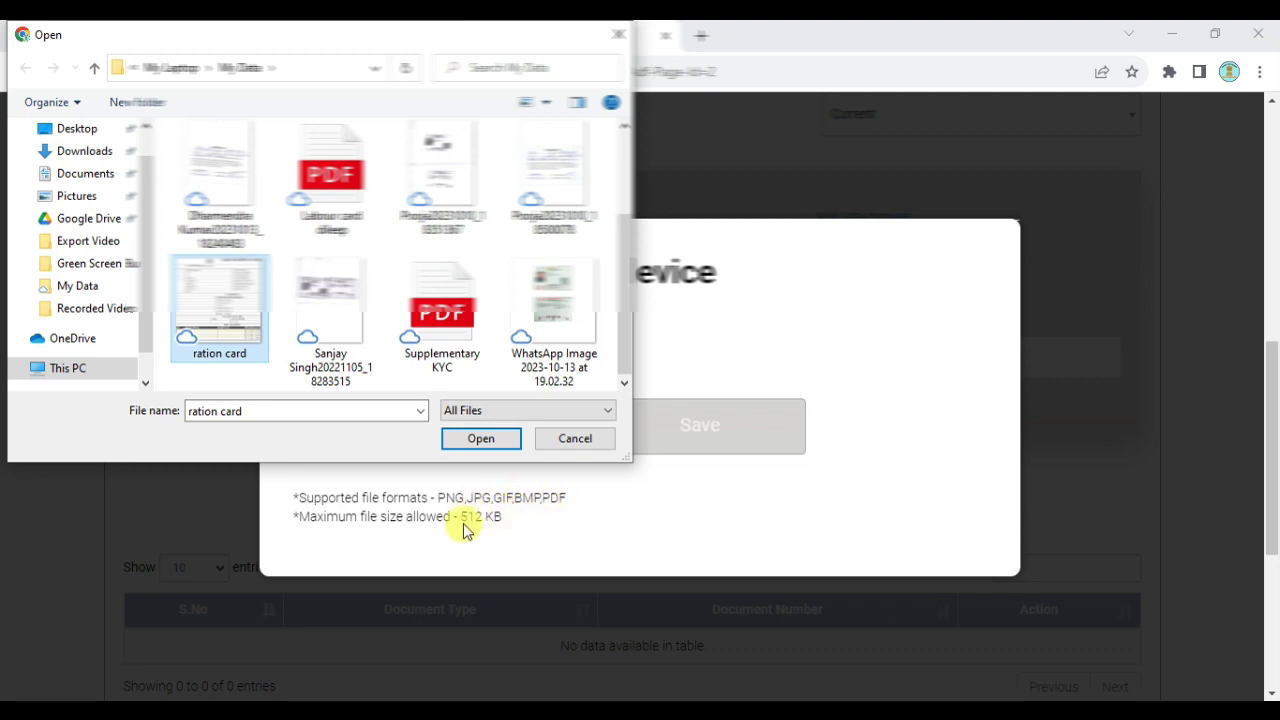
click(478, 444)
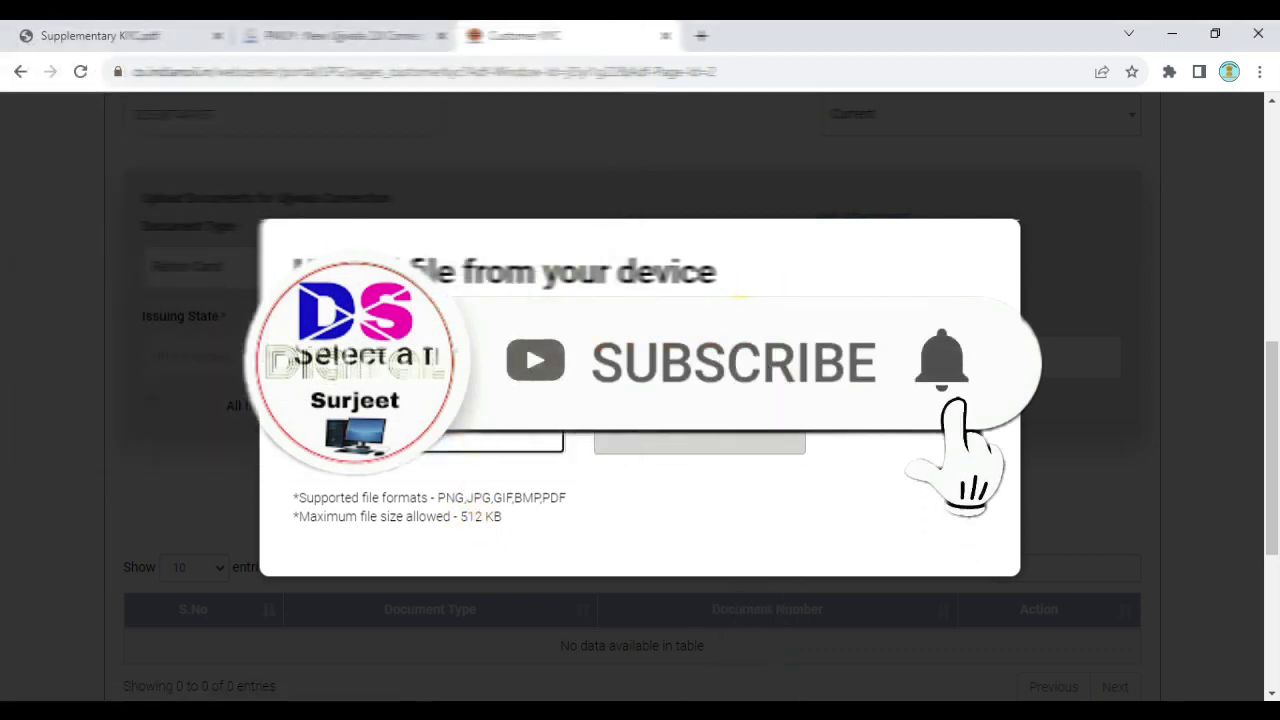
scroll(686, 509, down, 1)
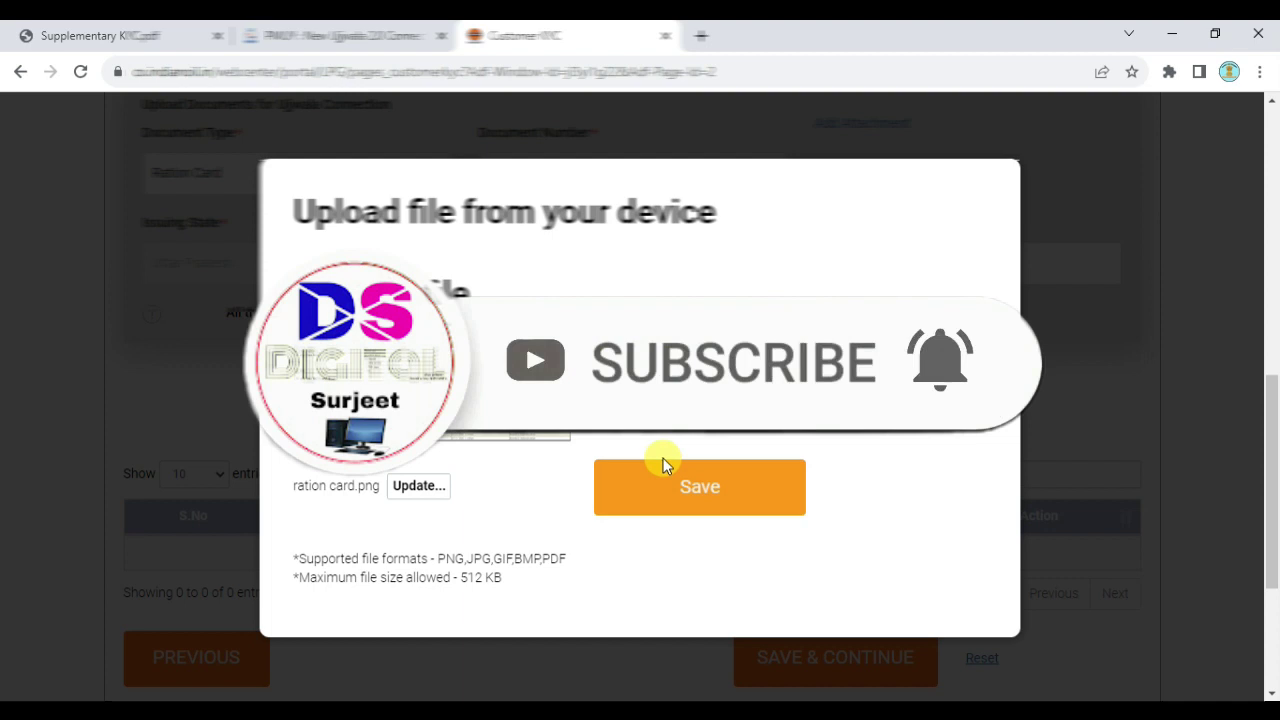
click(720, 474)
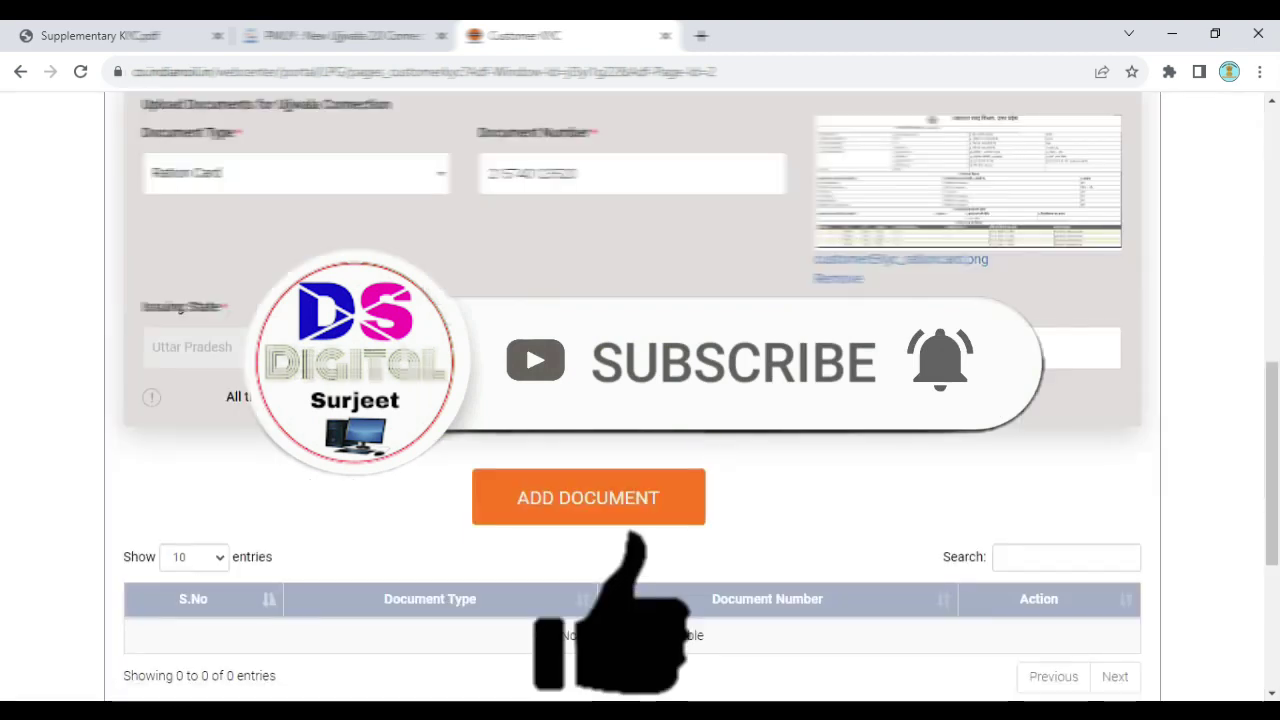
Enter the ration card's date of issue and issuing authority, and add it to the documents list.
scroll(843, 337, up, 3)
scroll(849, 340, down, 2)
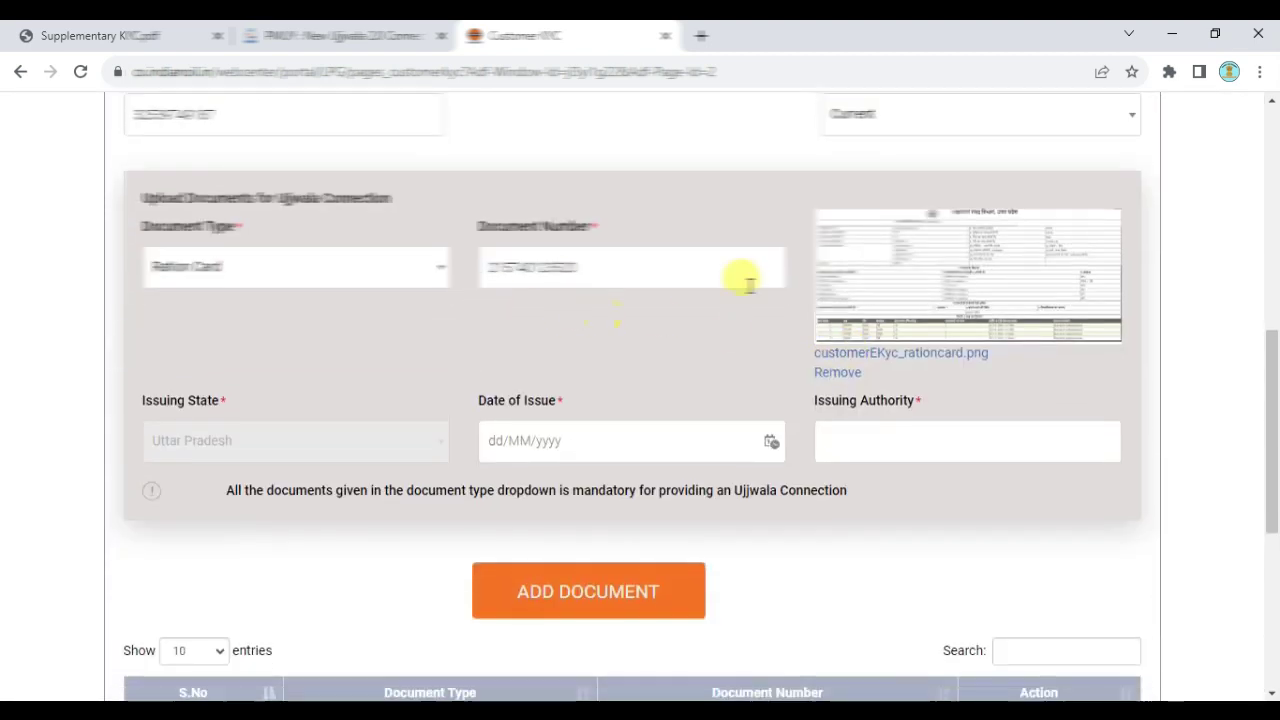
scroll(960, 285, down, 2)
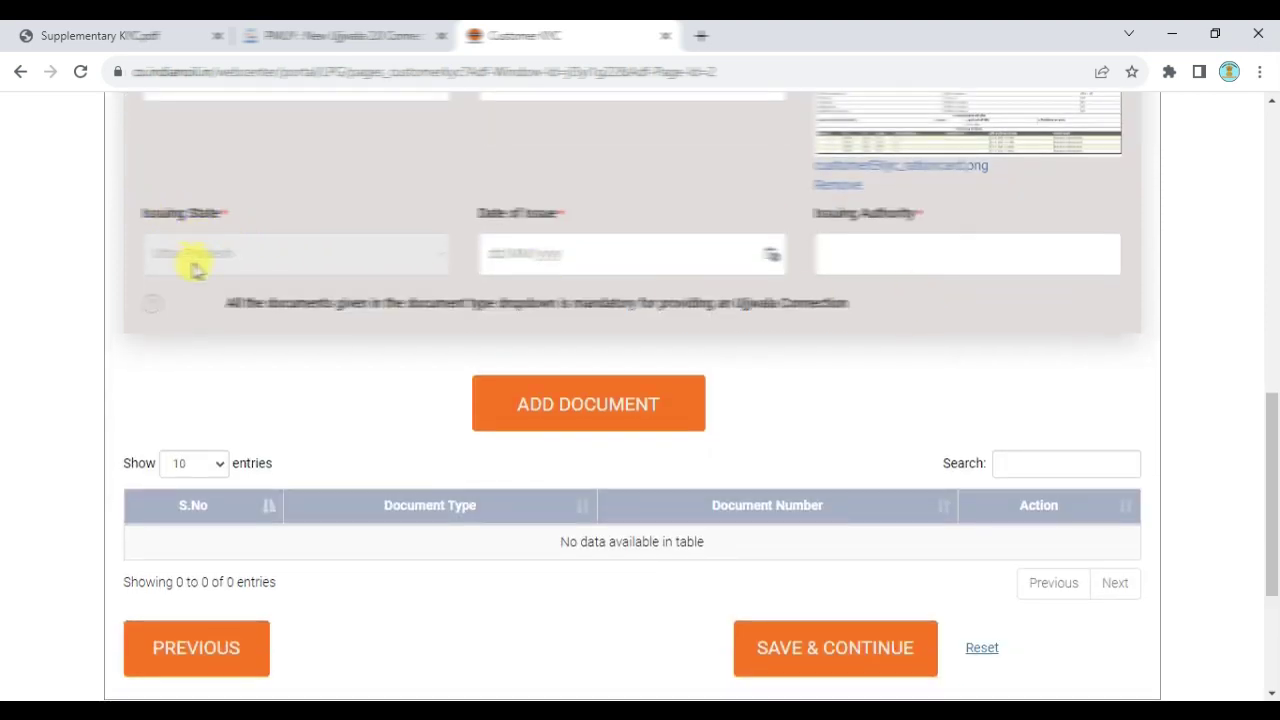
scroll(171, 437, up, 2)
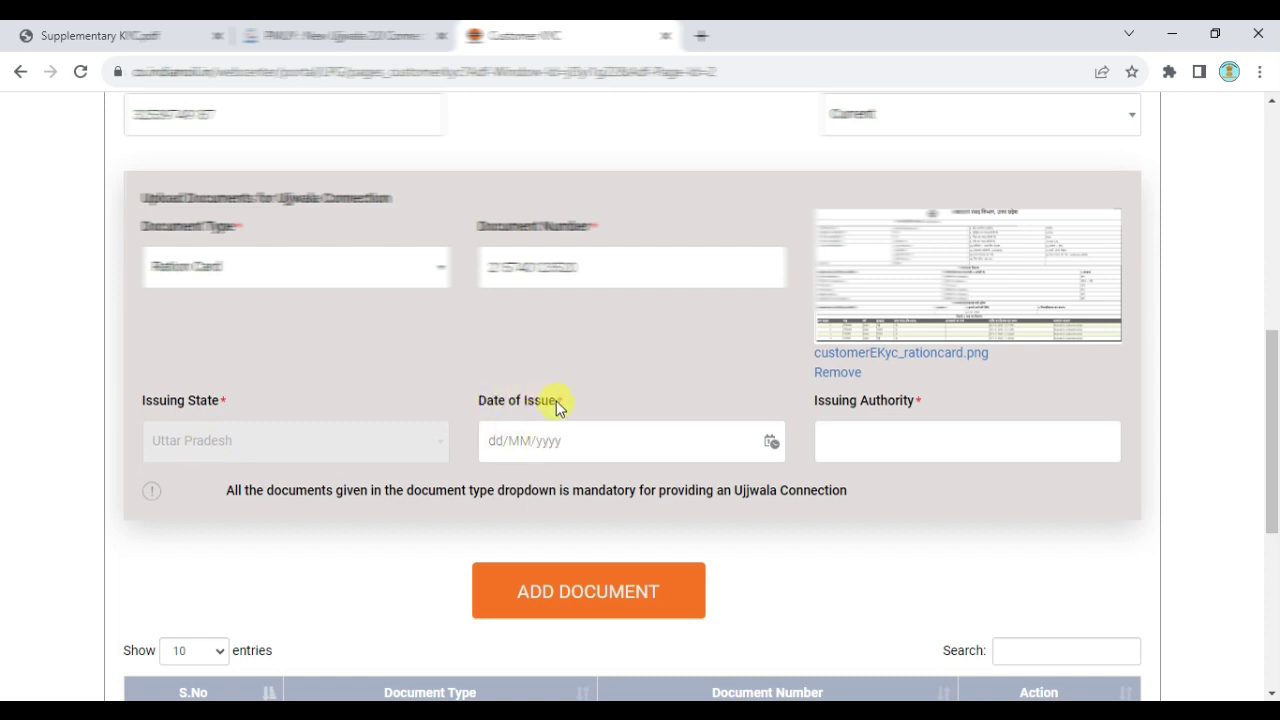
click(495, 437)
text(01/01/2020)
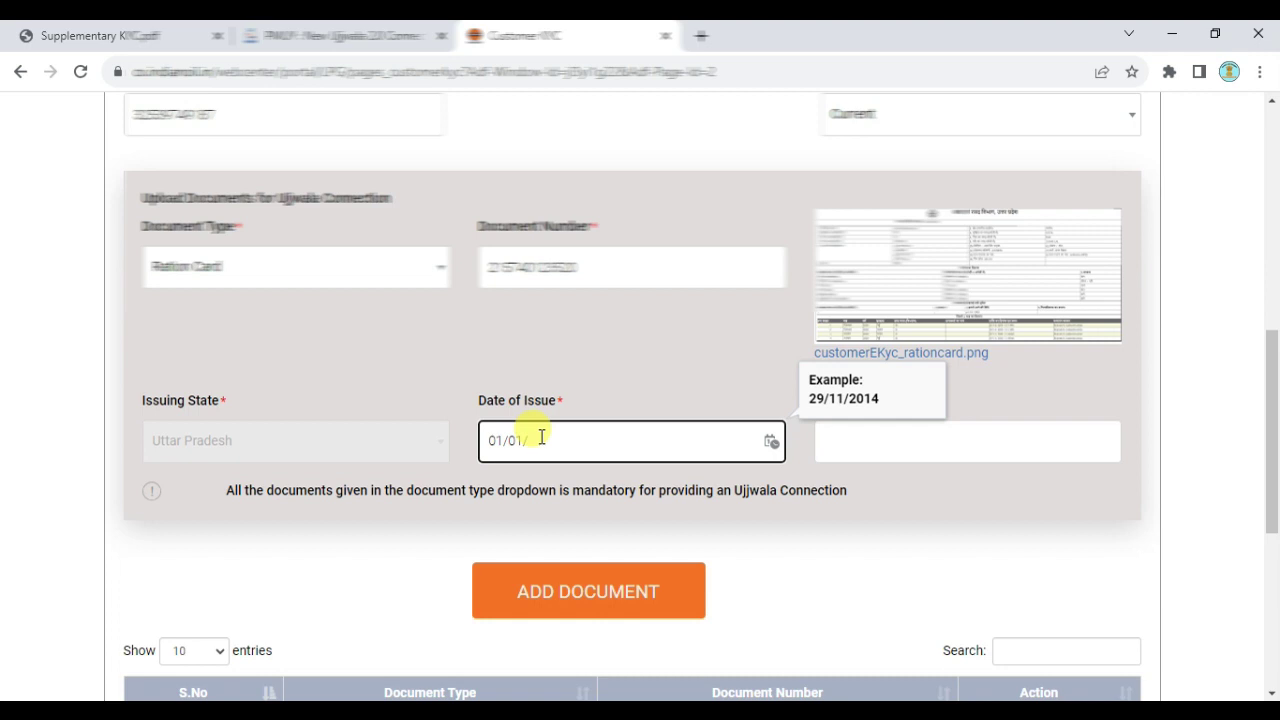
click(951, 494)
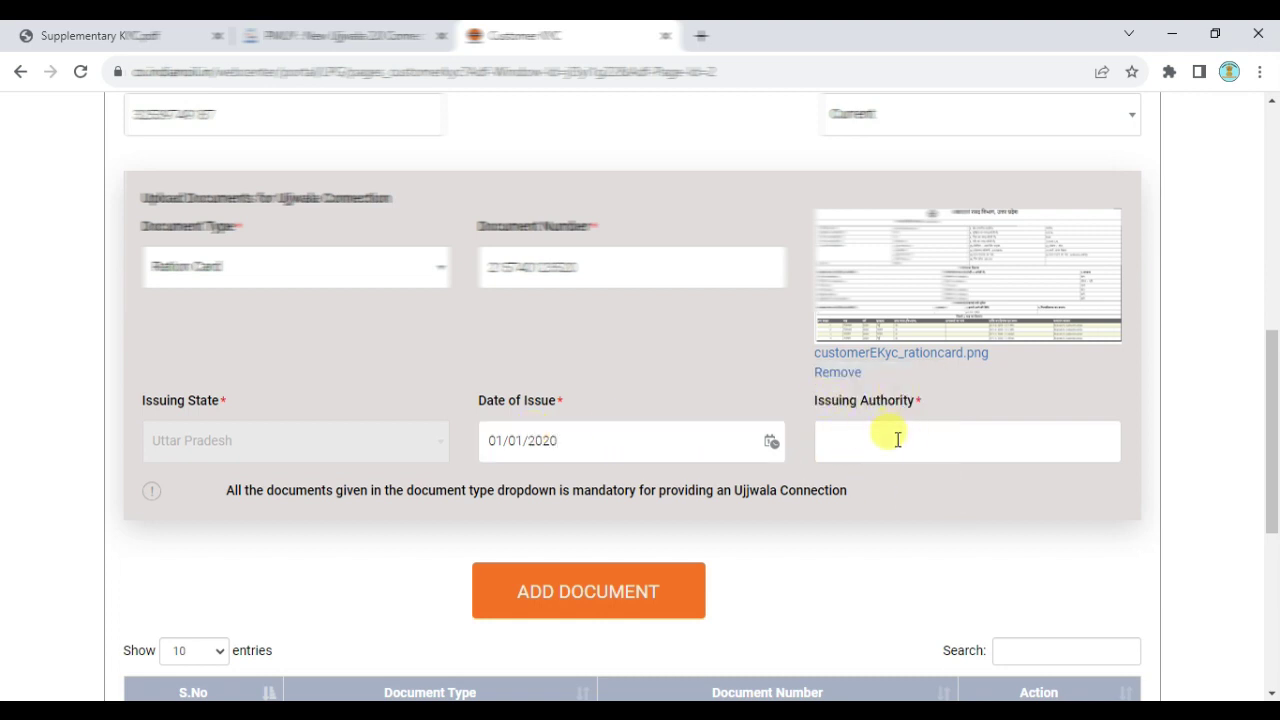
click(875, 452)
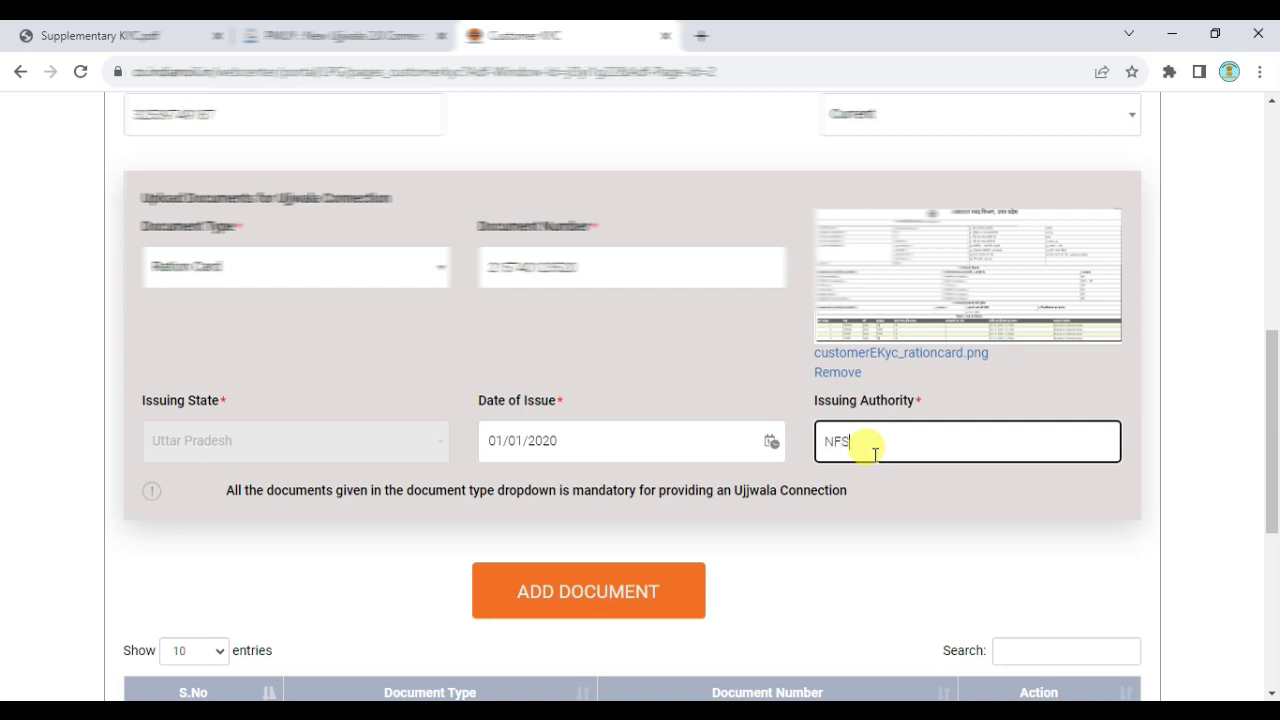
click(794, 477)
scroll(770, 484, down, 2)
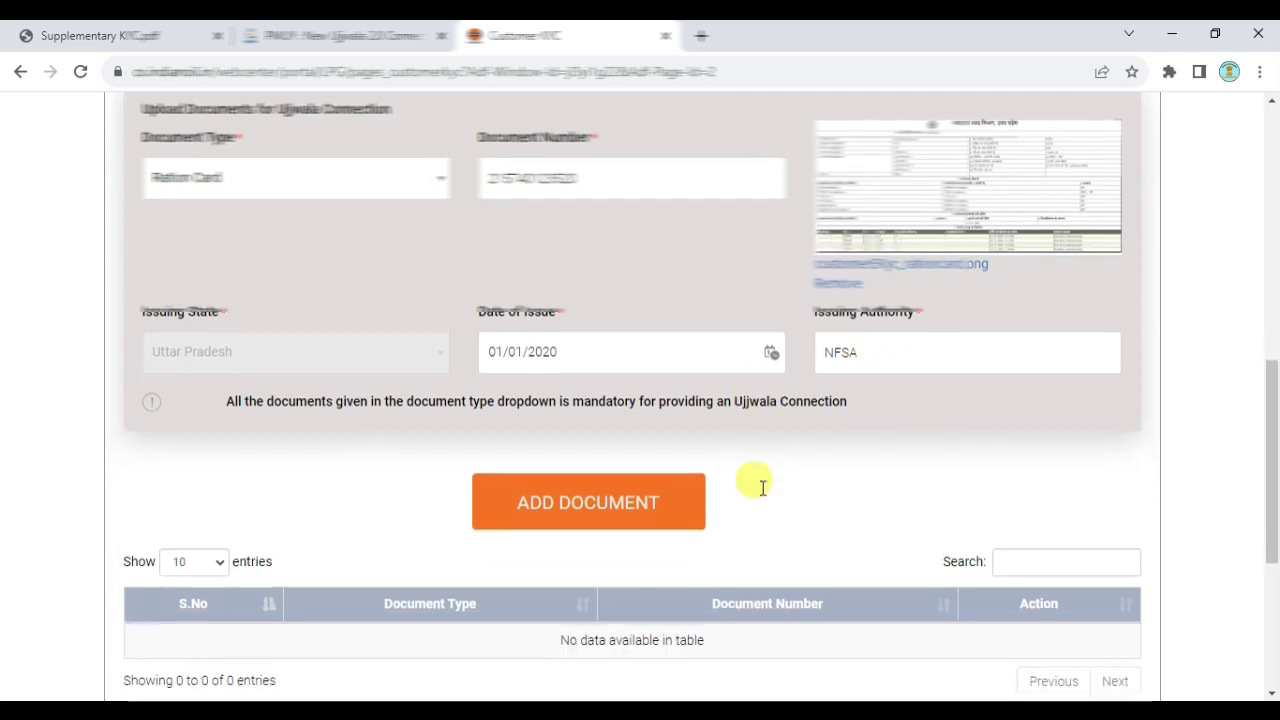
click(551, 409)
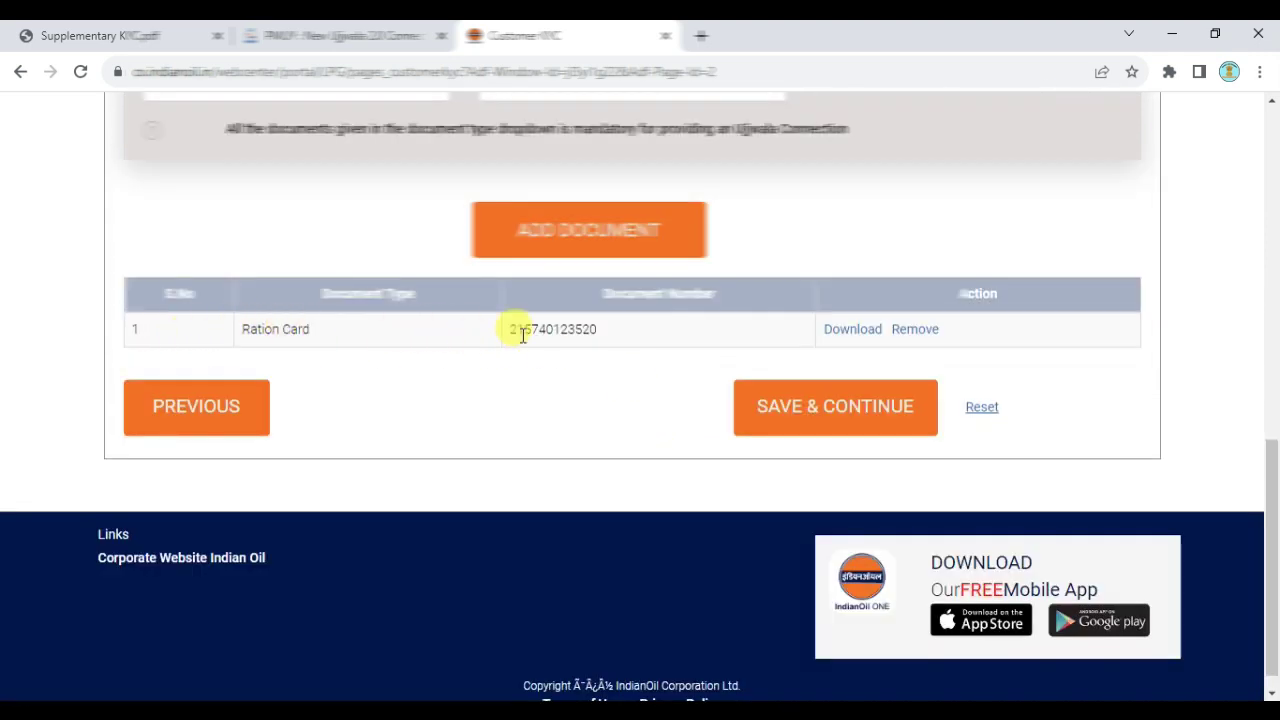
Reopen the Document Type list for the next document.
scroll(1037, 351, up, 2)
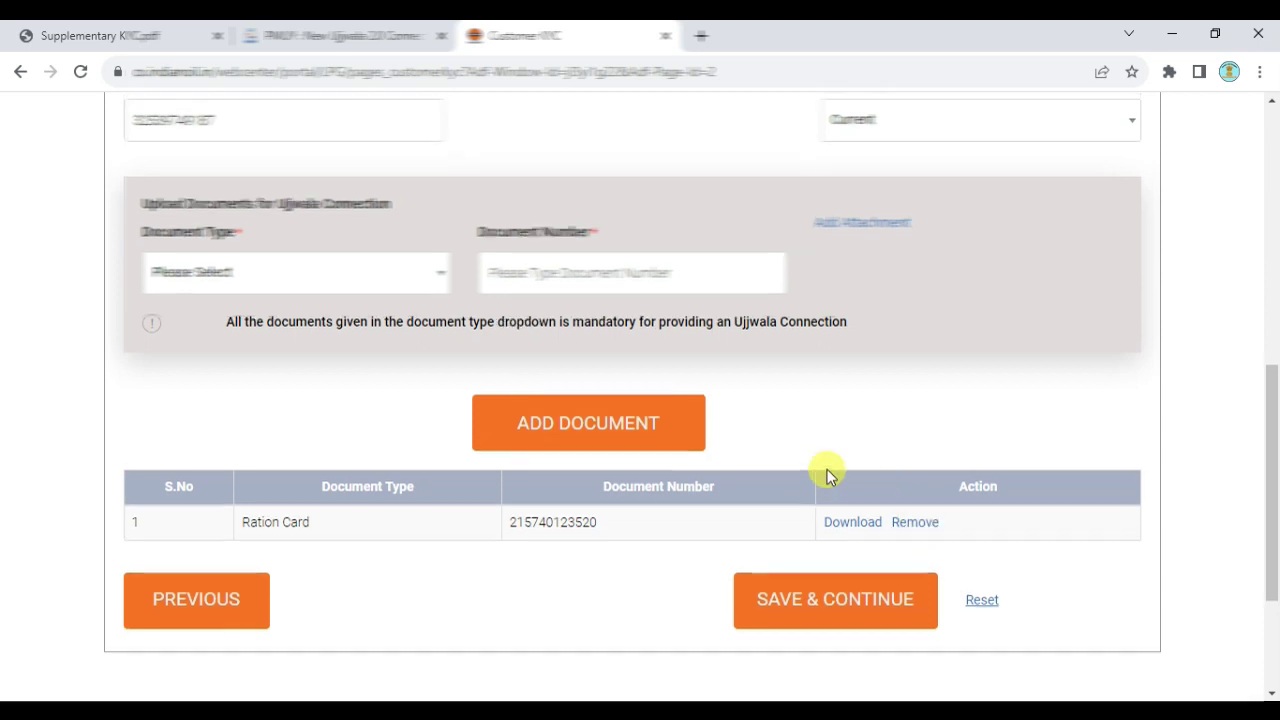
scroll(827, 469, up, 3)
scroll(336, 428, down, 2)
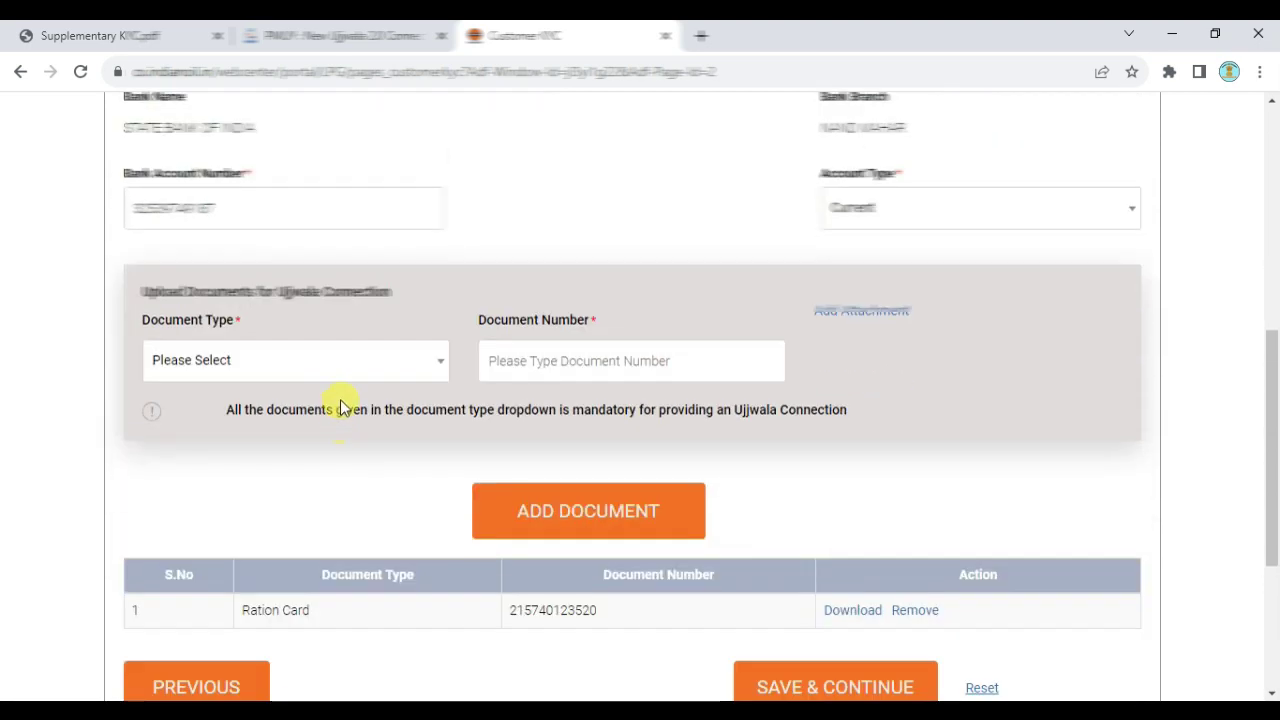
click(277, 364)
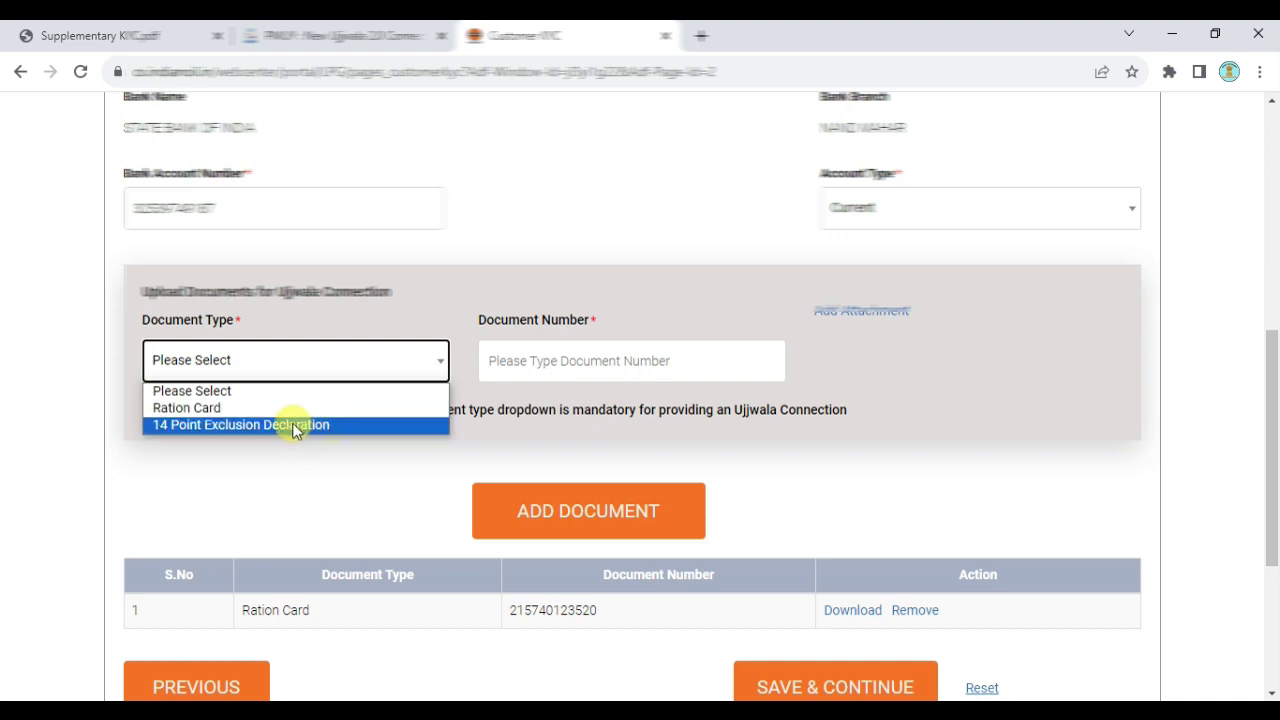
Review the Document Type options, then switch to the Supplementary KYC.pdf tab.
click(258, 463)
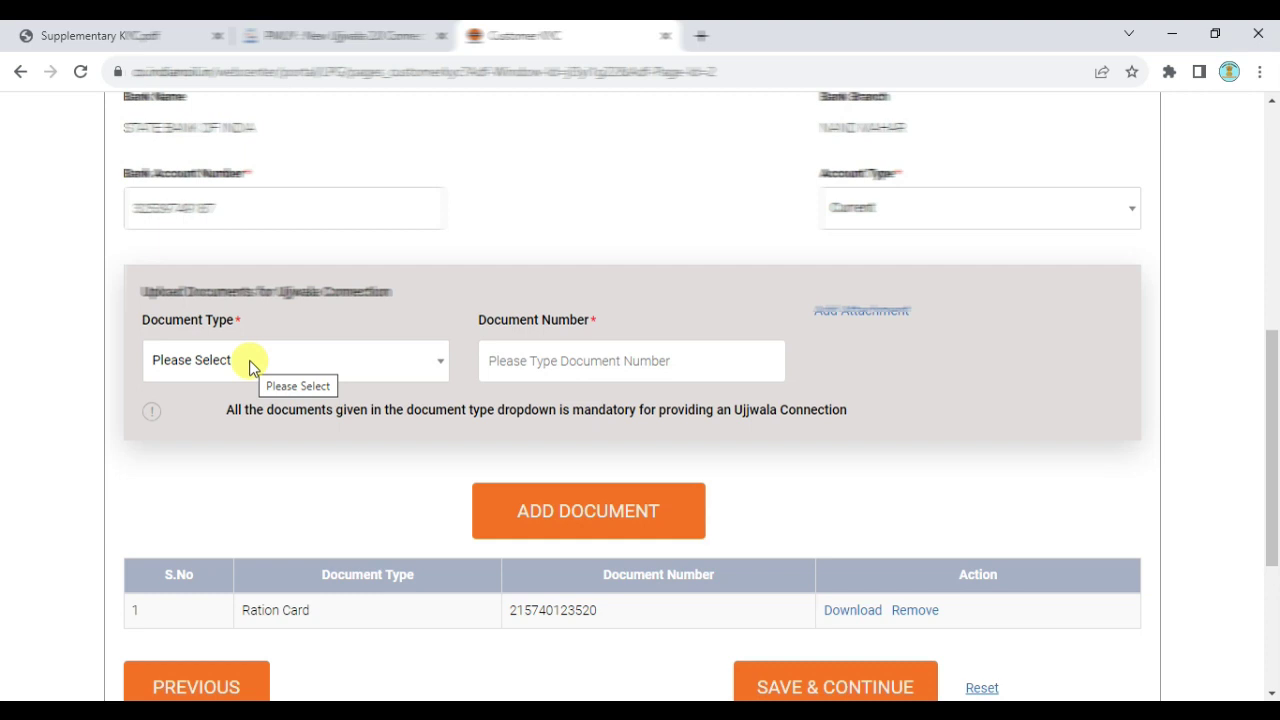
click(313, 365)
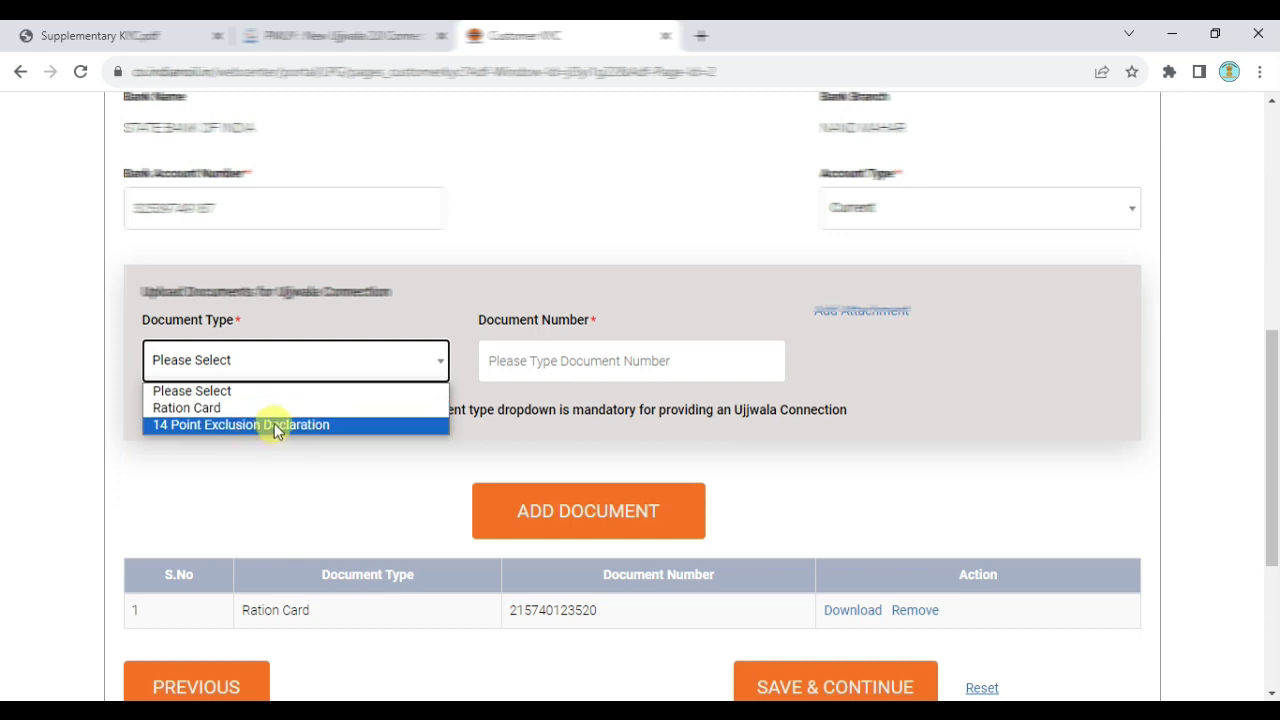
click(186, 35)
scroll(900, 330, down, 5)
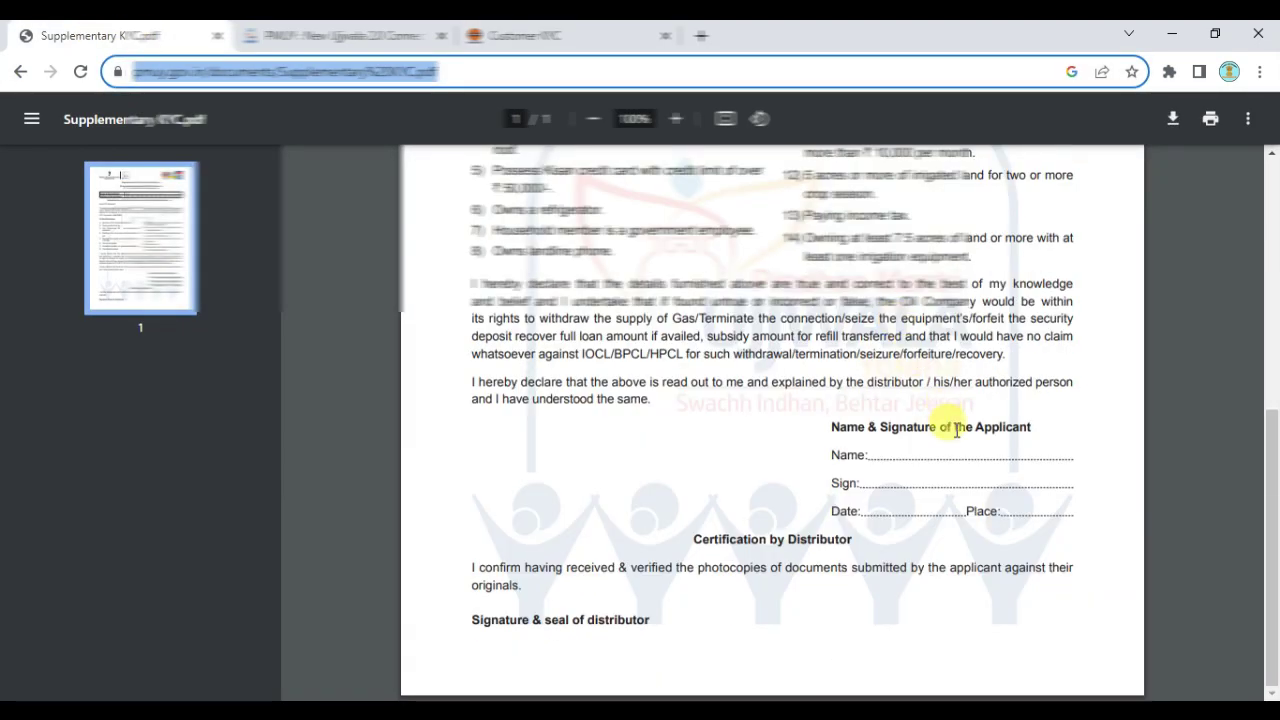
scroll(950, 500, up, 5)
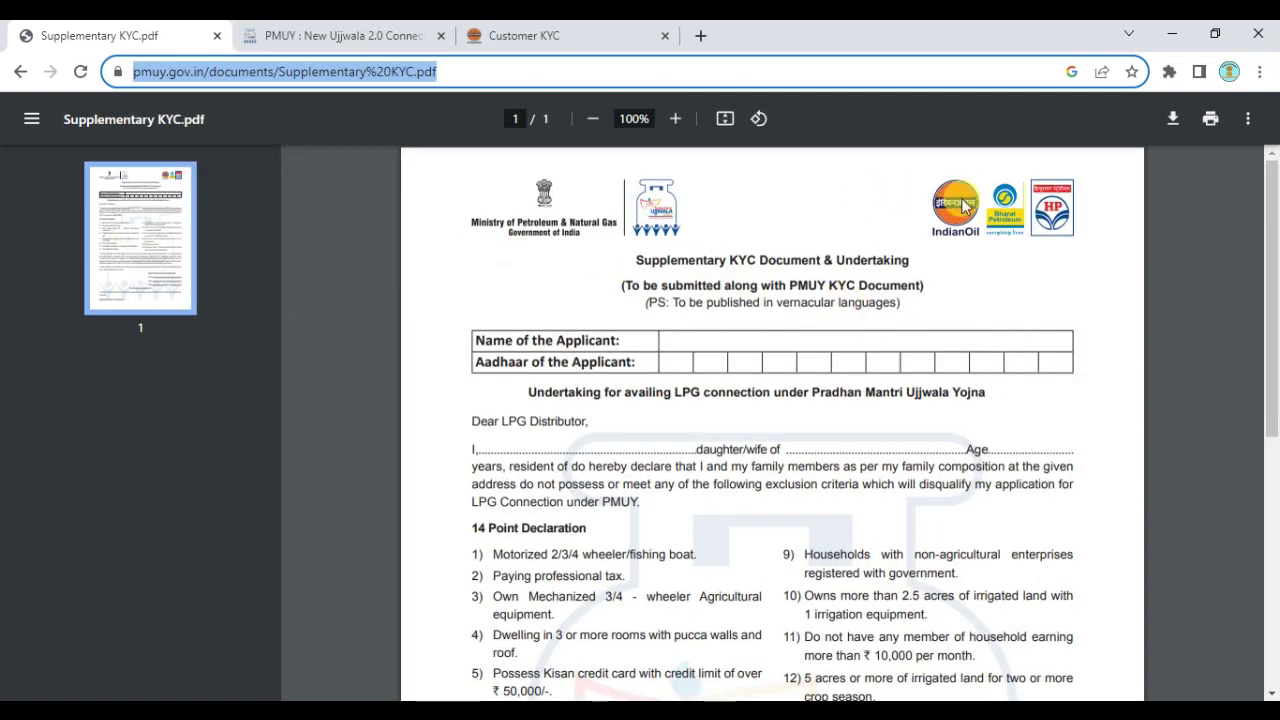
scroll(1063, 337, down, 3)
scroll(912, 420, up, 3)
scroll(491, 531, down, 2)
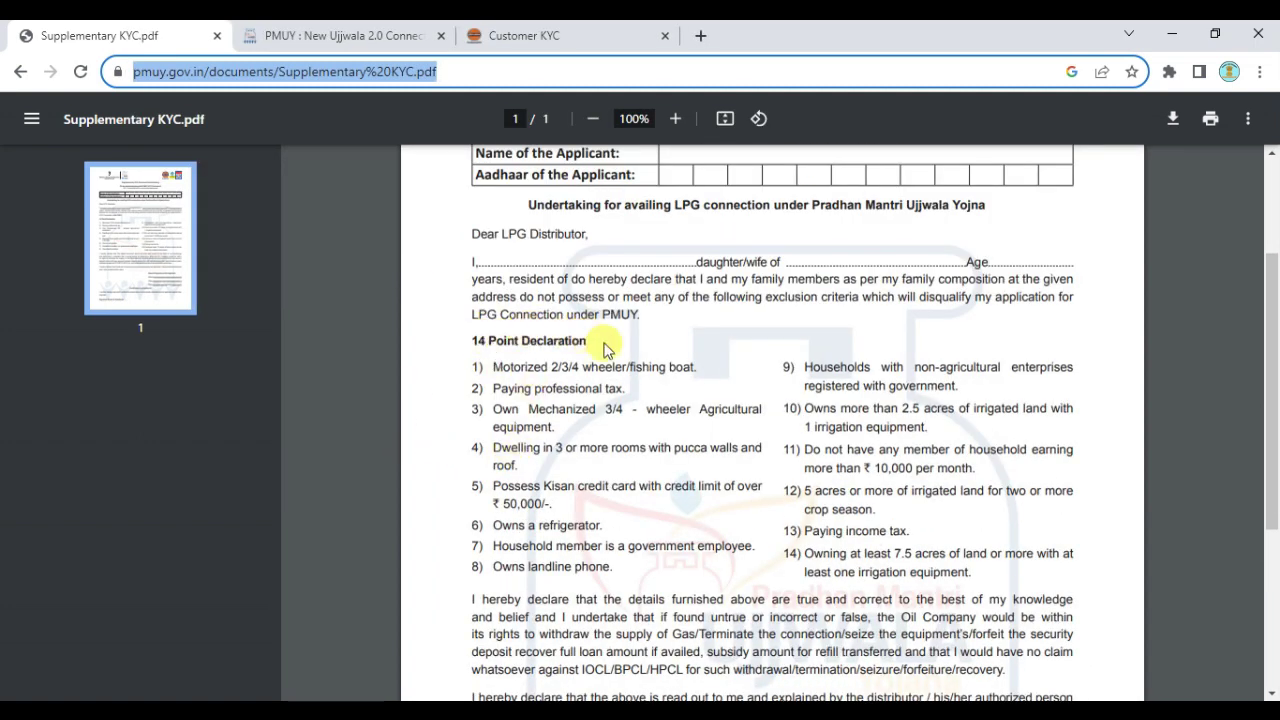
scroll(833, 548, up, 2)
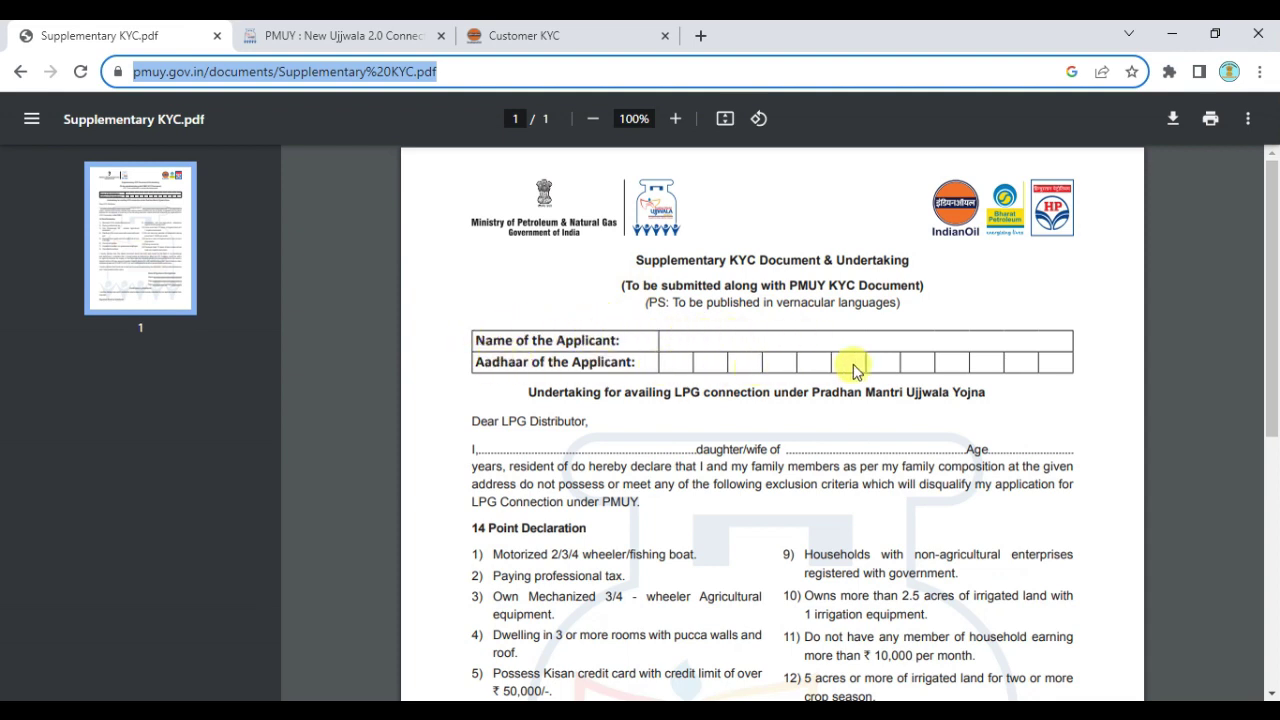
scroll(883, 370, down, 2)
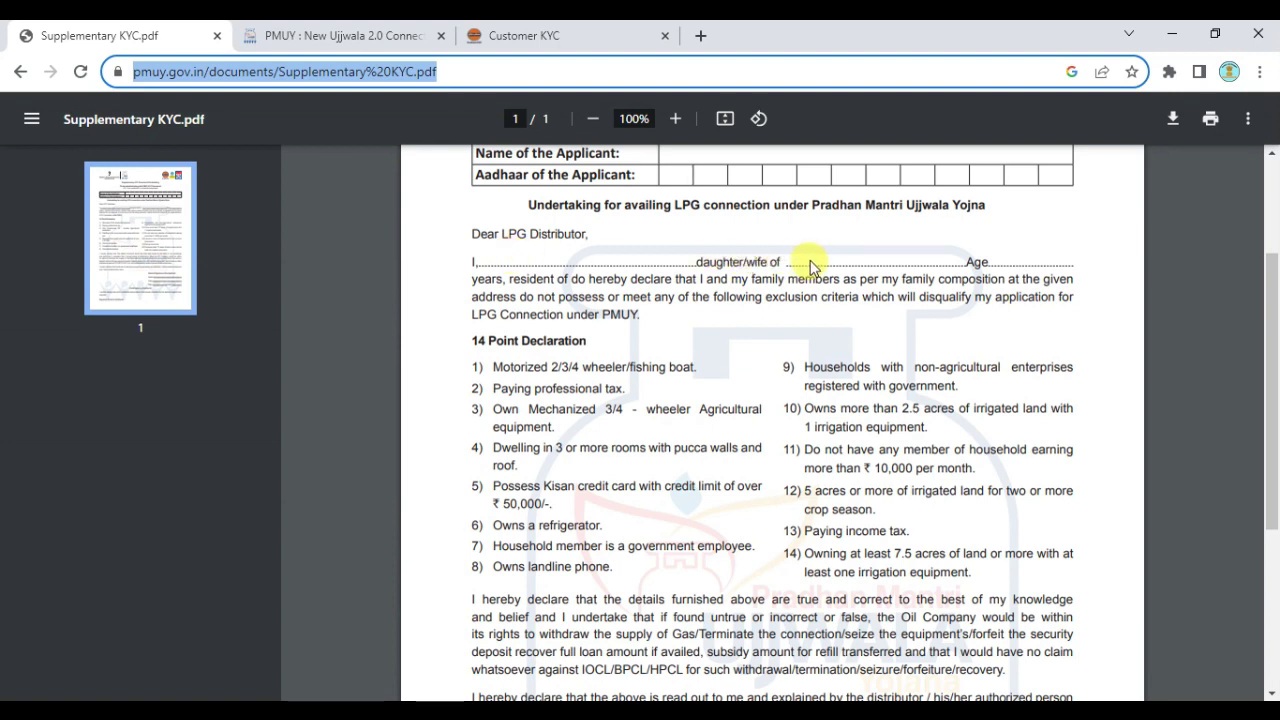
scroll(725, 378, down, 2)
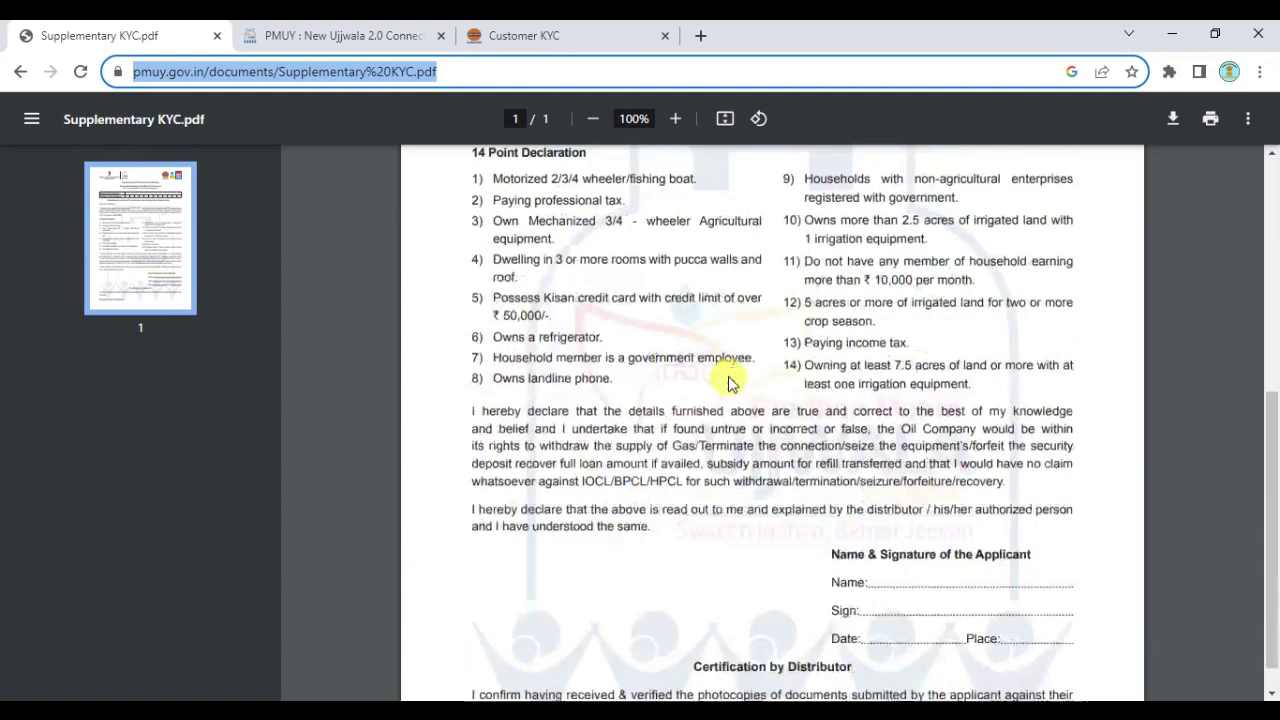
scroll(728, 383, down, 2)
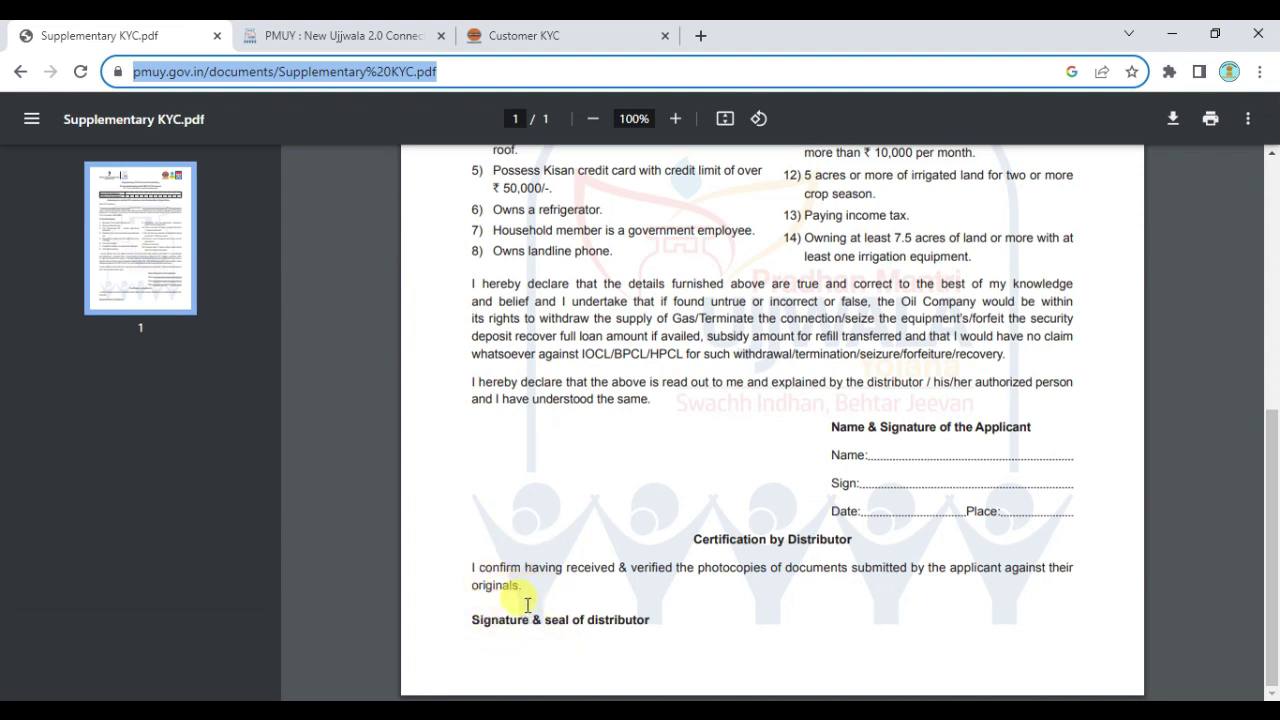
scroll(563, 563, up, 5)
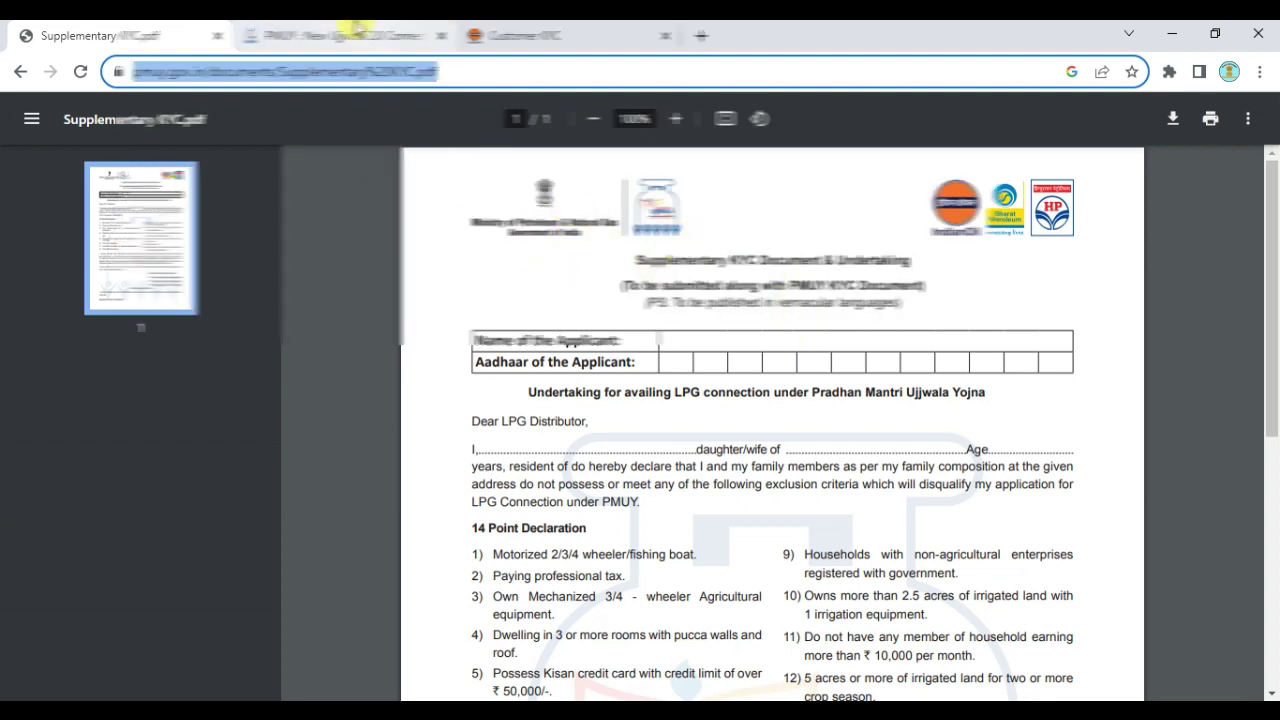
Back on the Customer KYC form, choose 14 Point Exclusion Declaration as the document type.
click(514, 35)
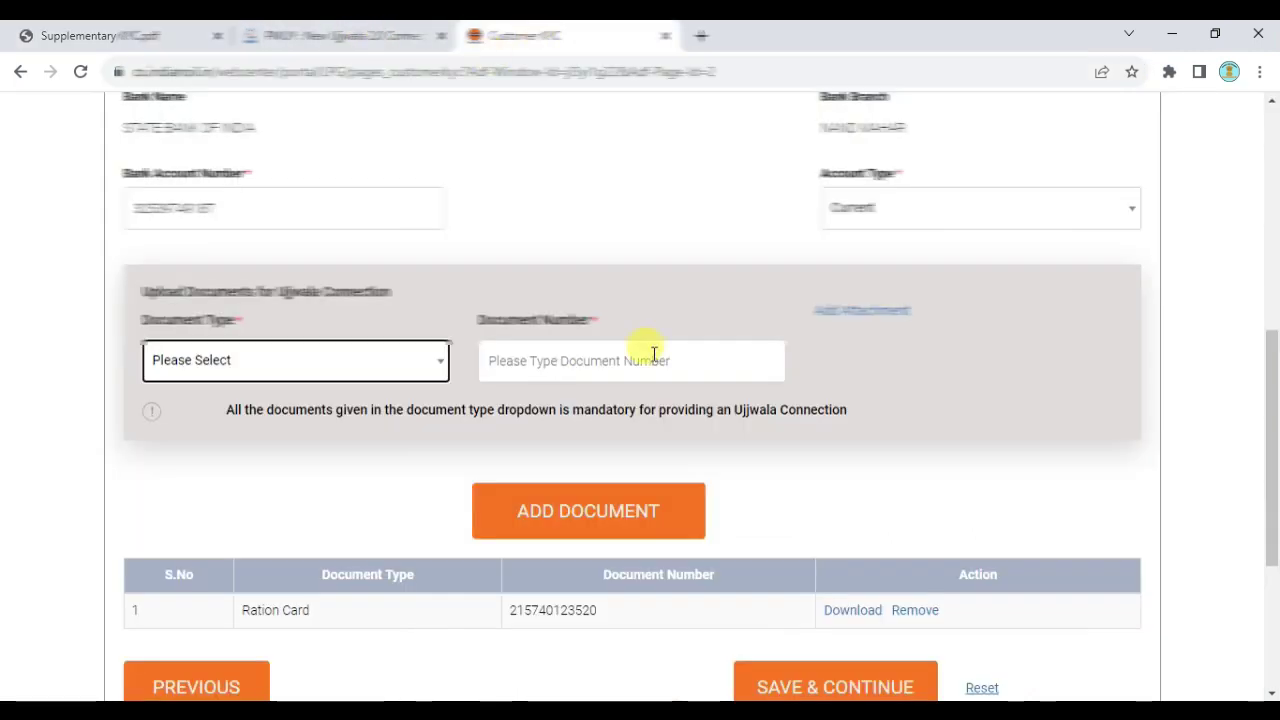
click(184, 362)
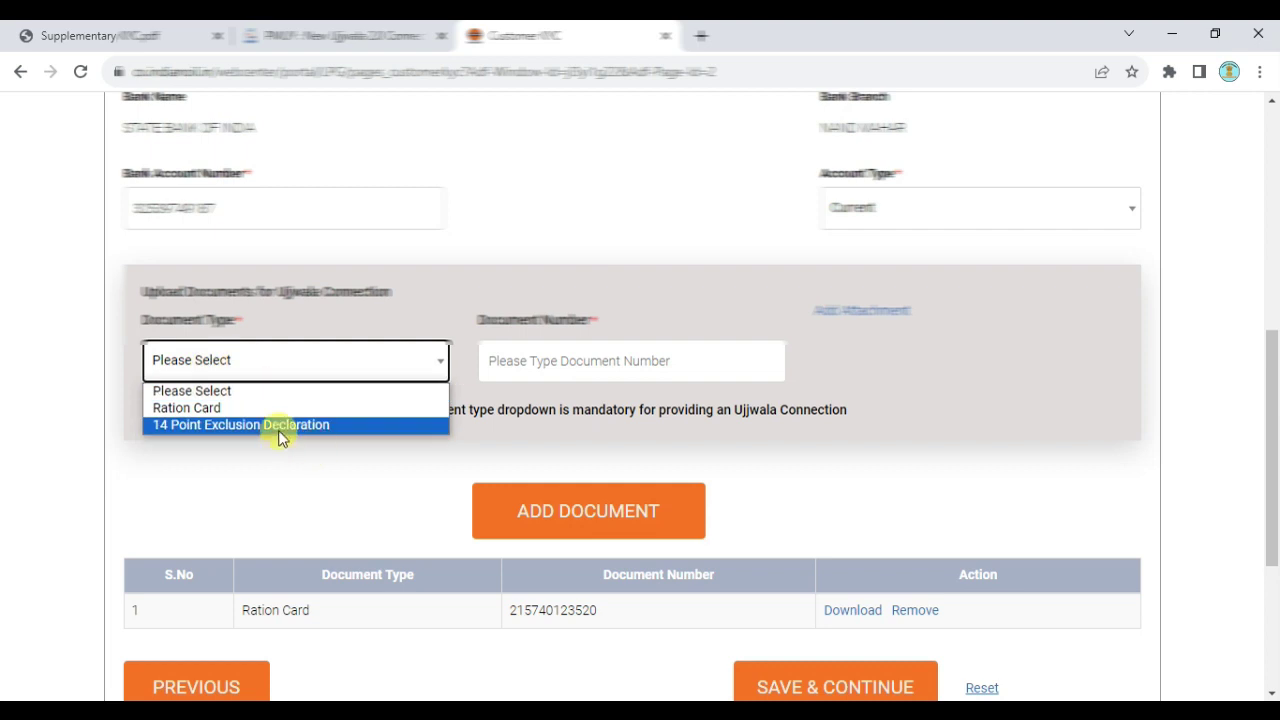
click(188, 426)
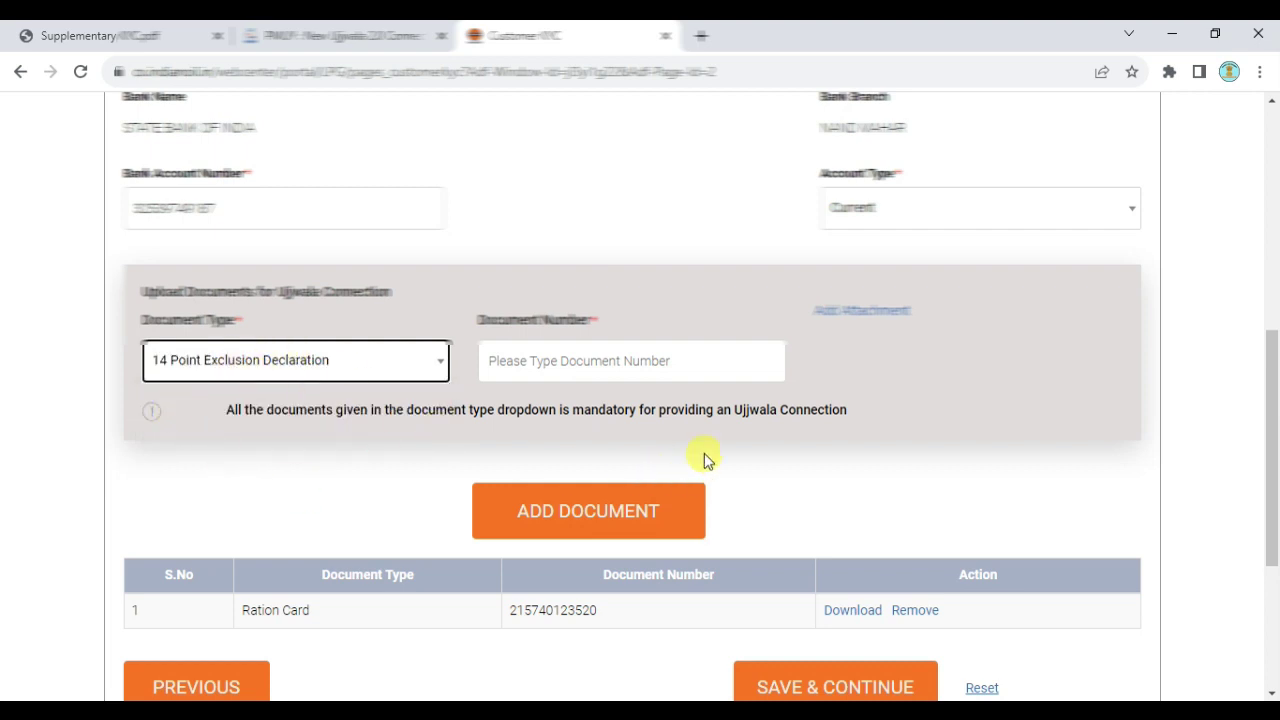
scroll(784, 462, down, 3)
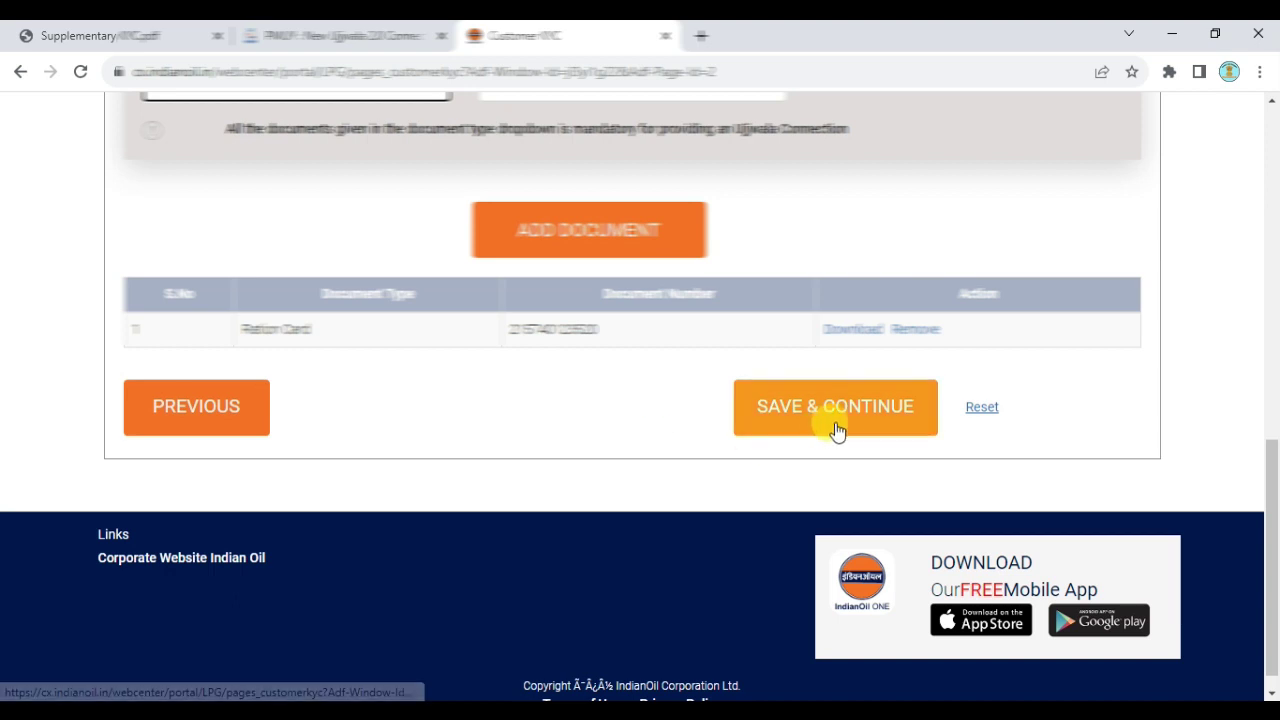
scroll(546, 417, up, 3)
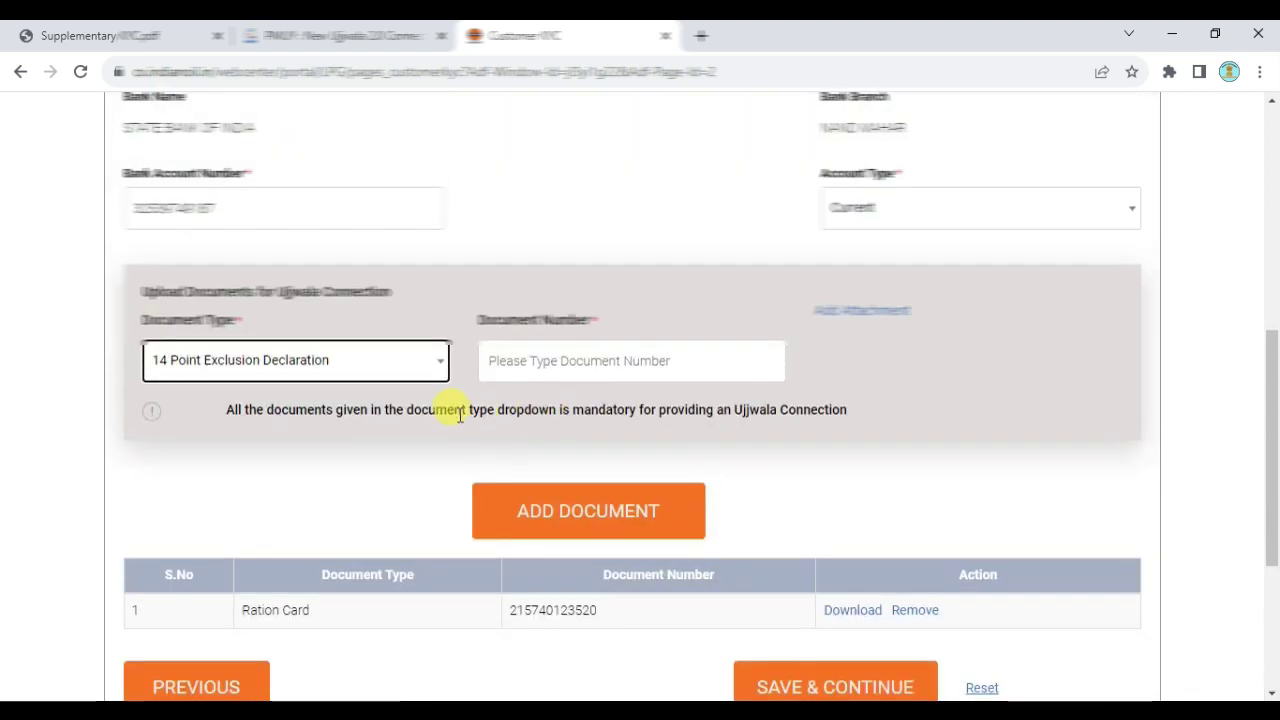
scroll(443, 409, up, 1)
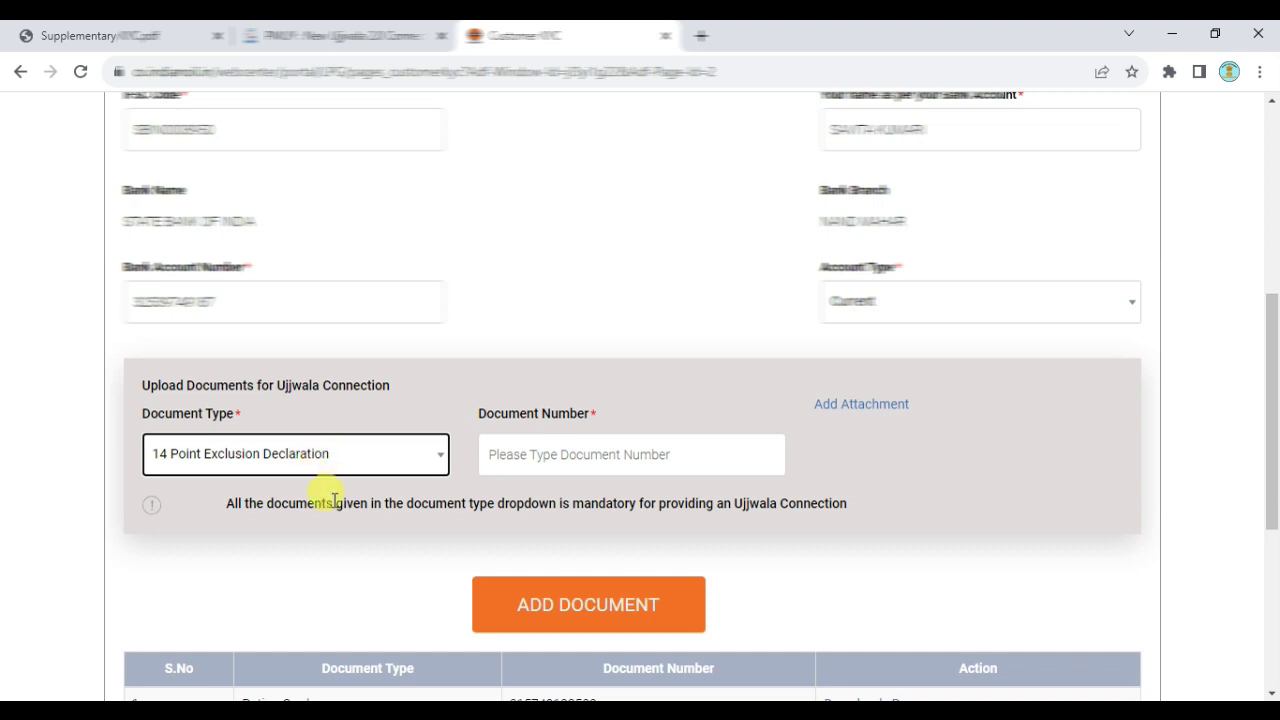
scroll(305, 538, down, 1)
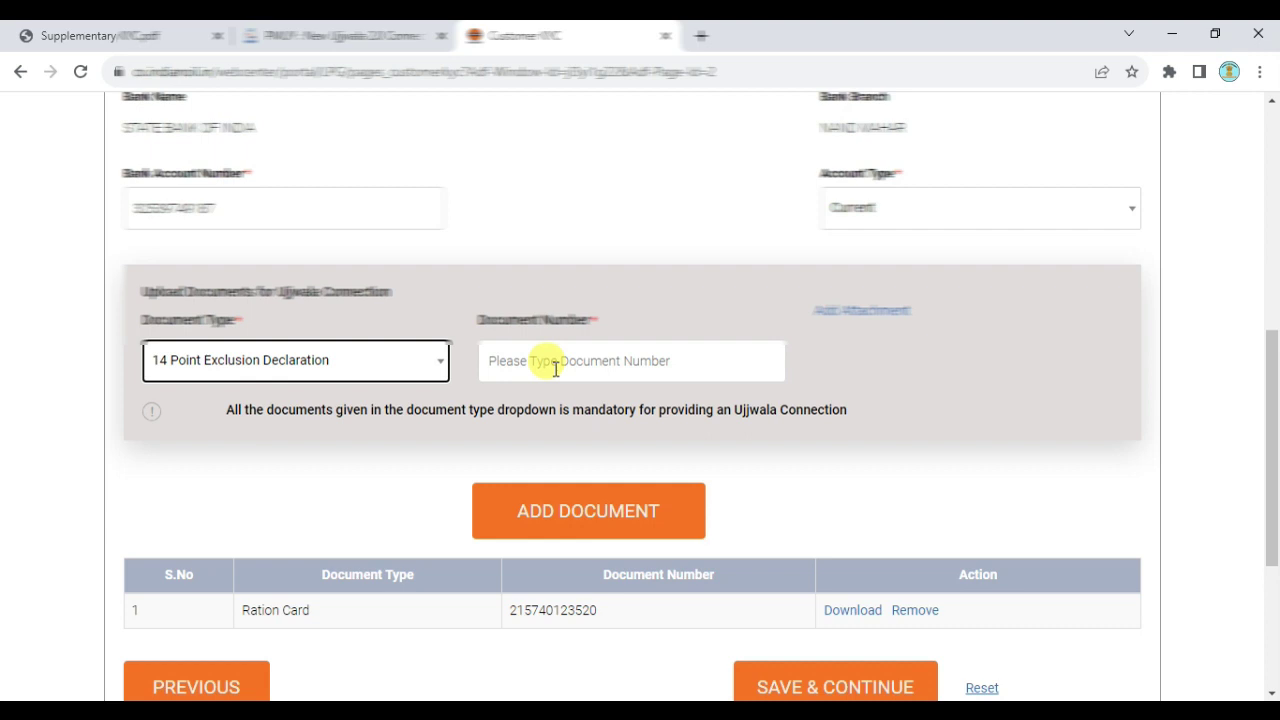
Enter NA as the document number and bring up the attachment upload dialog.
click(490, 361)
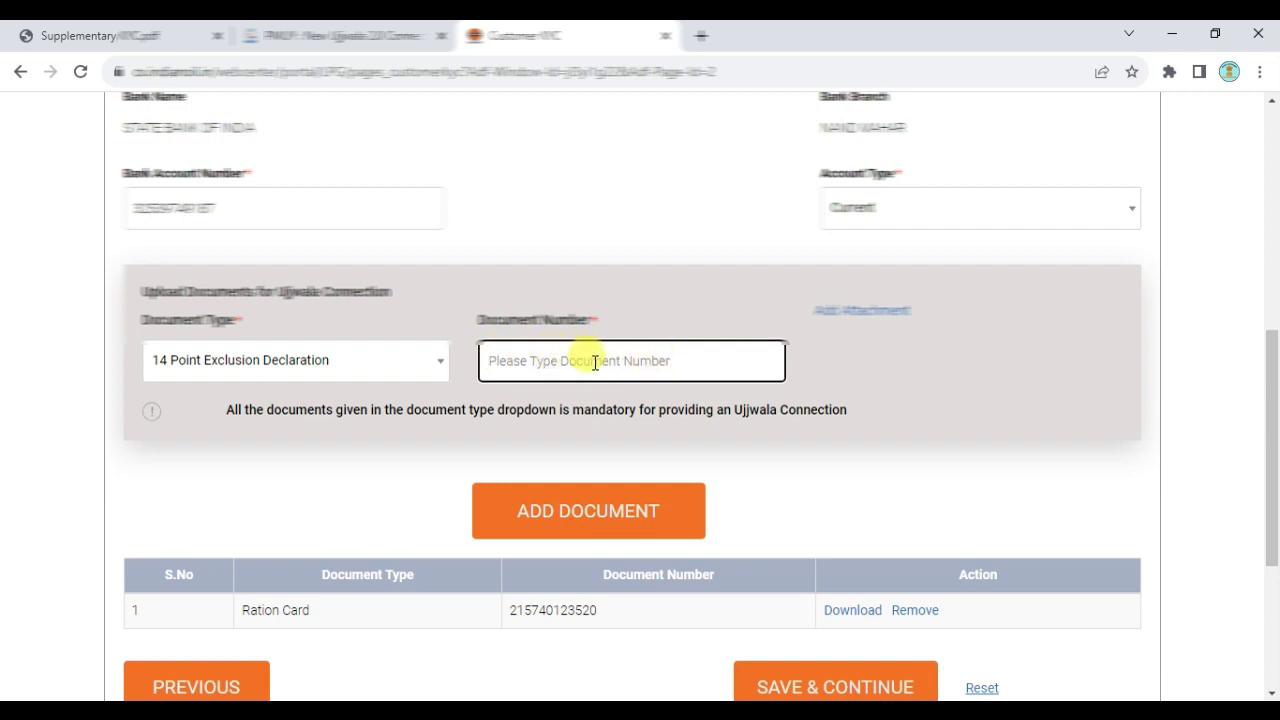
text(na)
key(BackSpace)
key(BackSpace)
text(N)
click(842, 308)
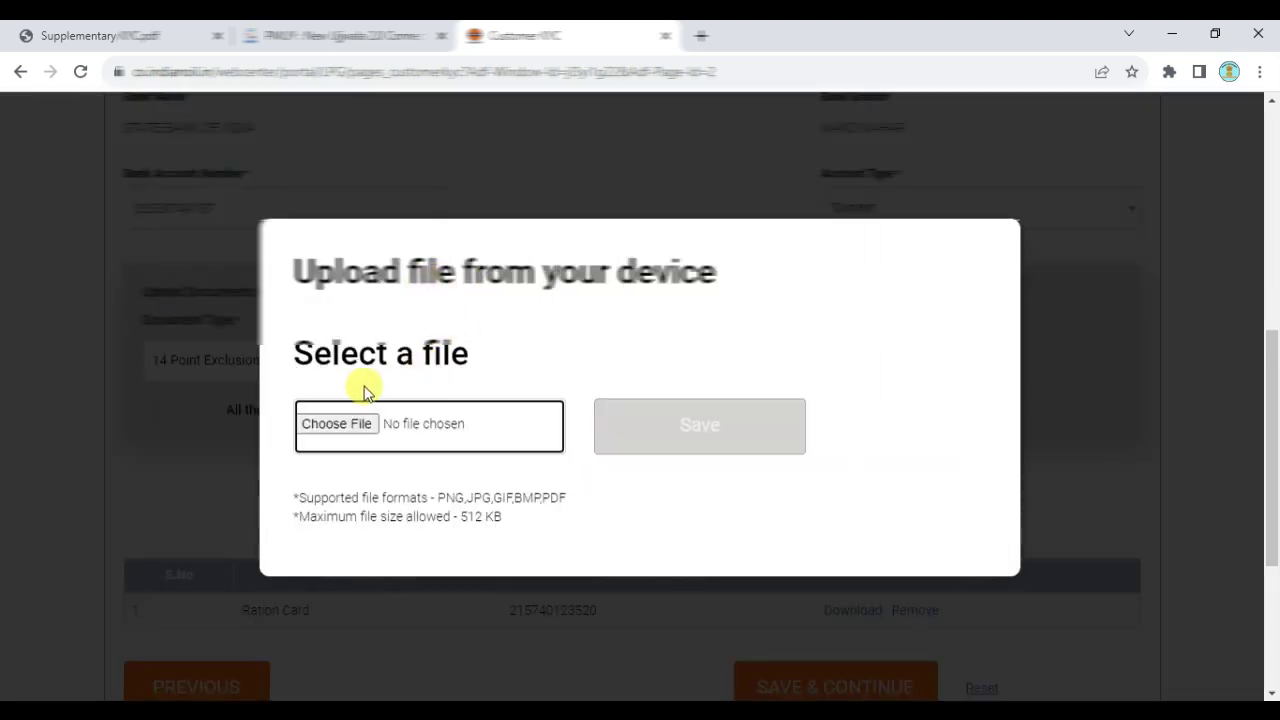
Attach Supplementary KYC.pdf as the declaration file and save the upload.
click(420, 420)
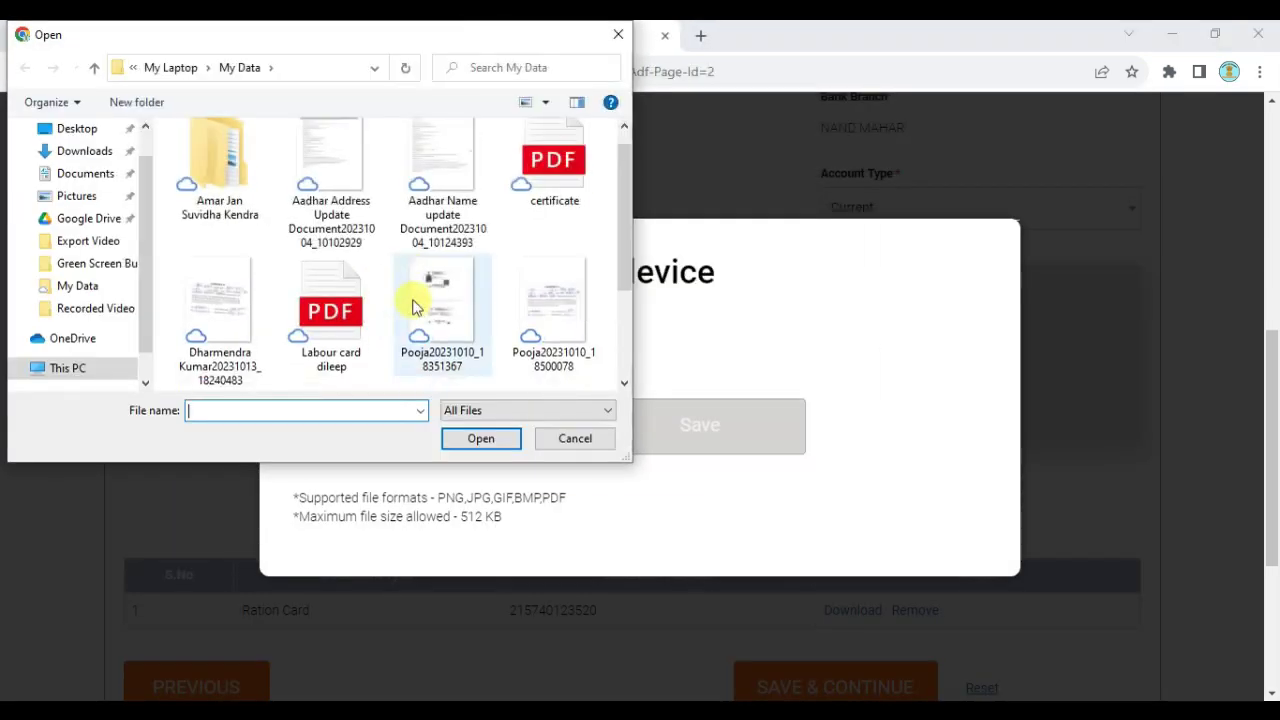
scroll(450, 350, down, 2)
click(475, 305)
click(481, 438)
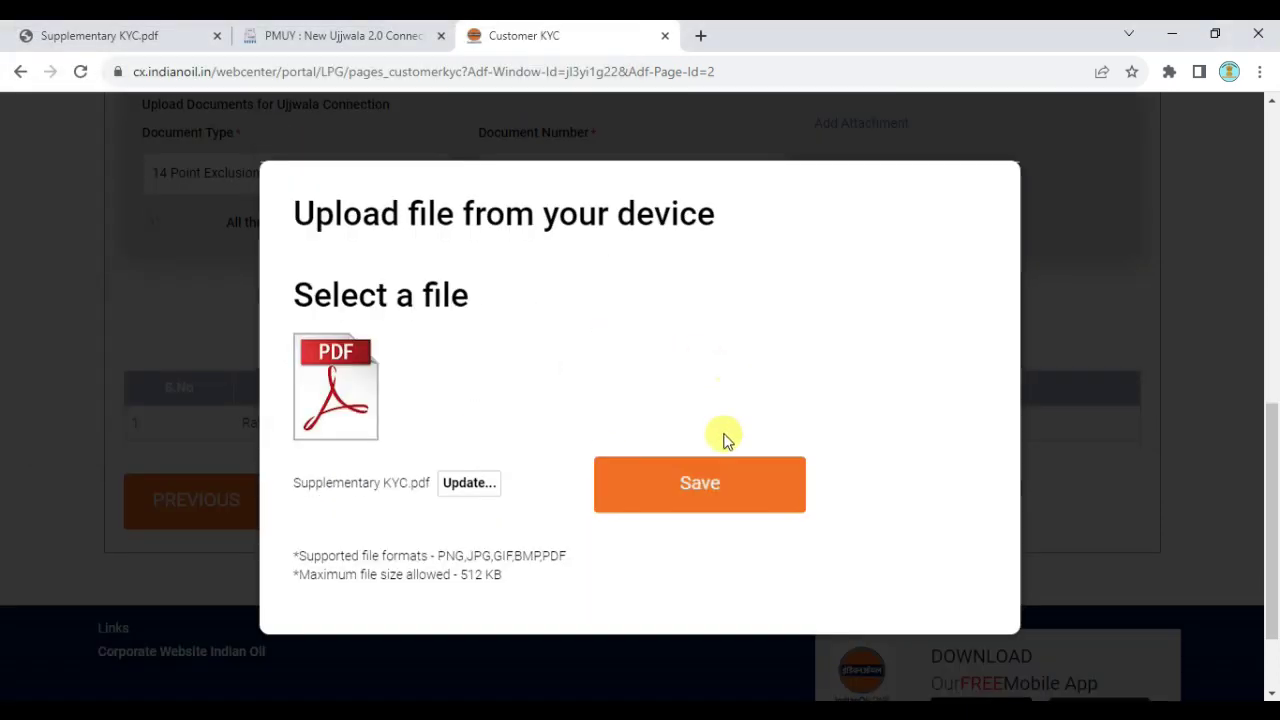
click(662, 488)
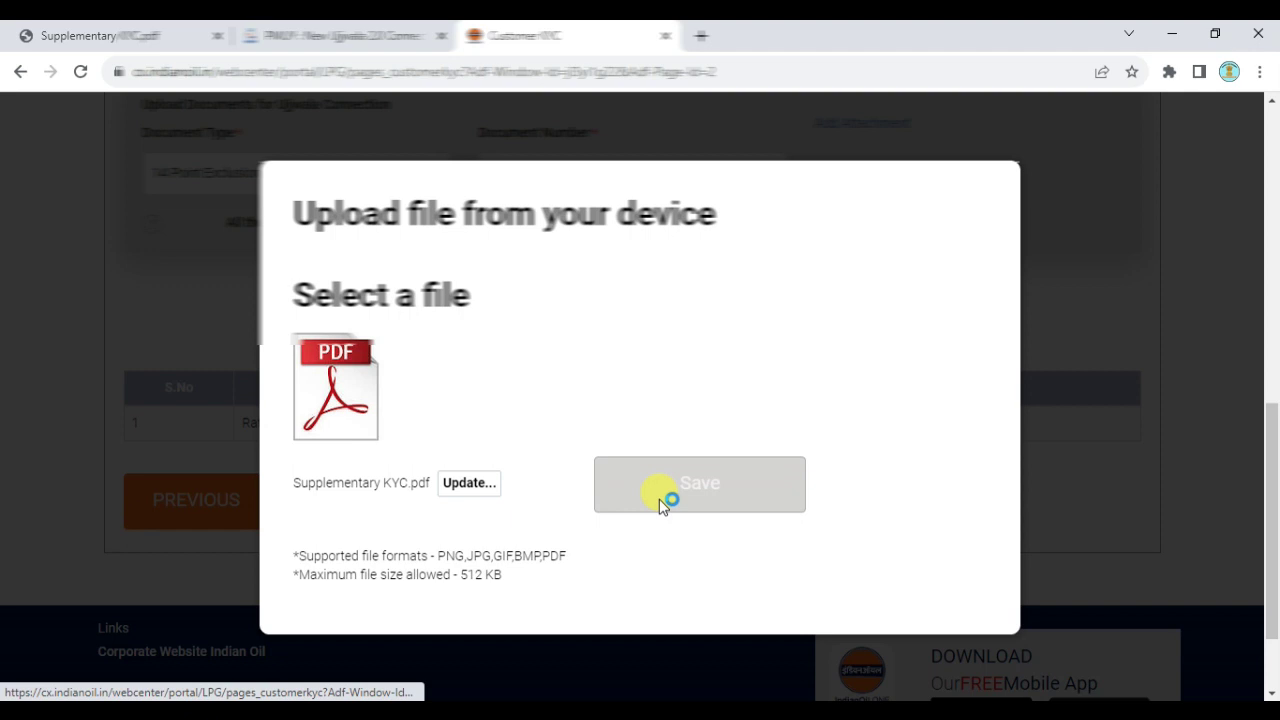
Add the 14 Point Exclusion Declaration to the documents list and save-and-continue to Household Details.
scroll(644, 368, down, 2)
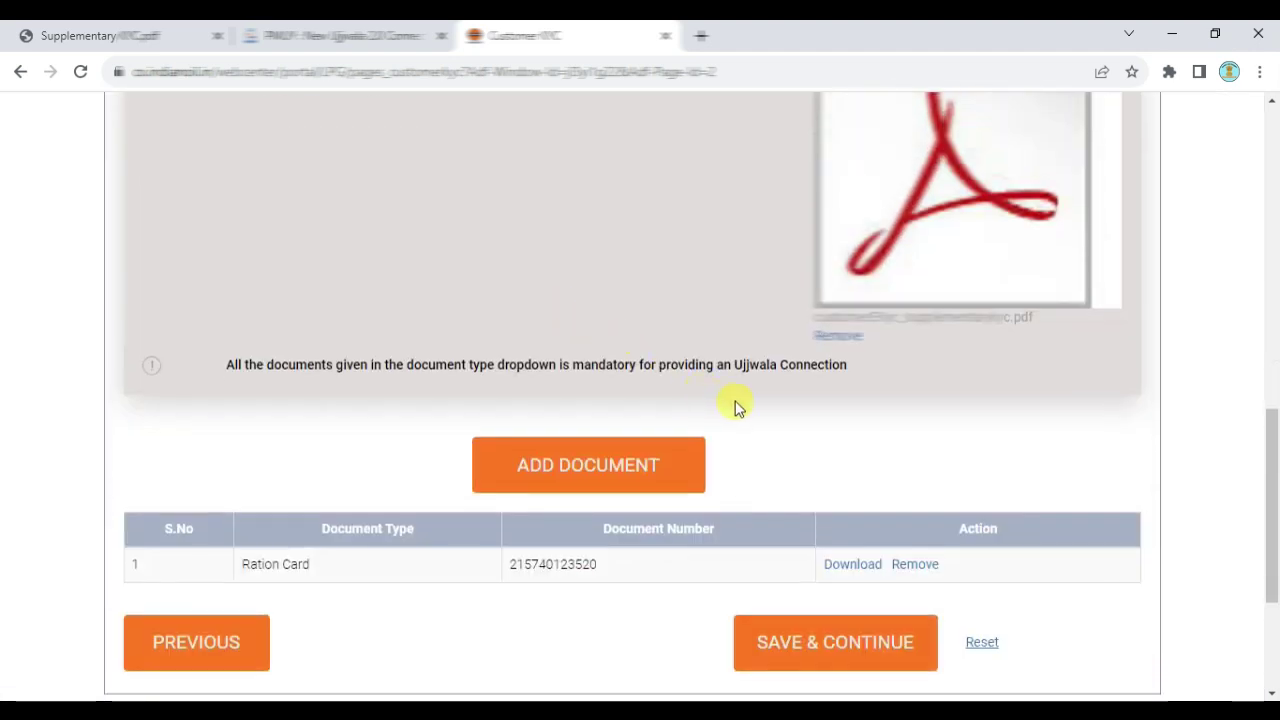
scroll(736, 385, up, 4)
scroll(875, 480, down, 3)
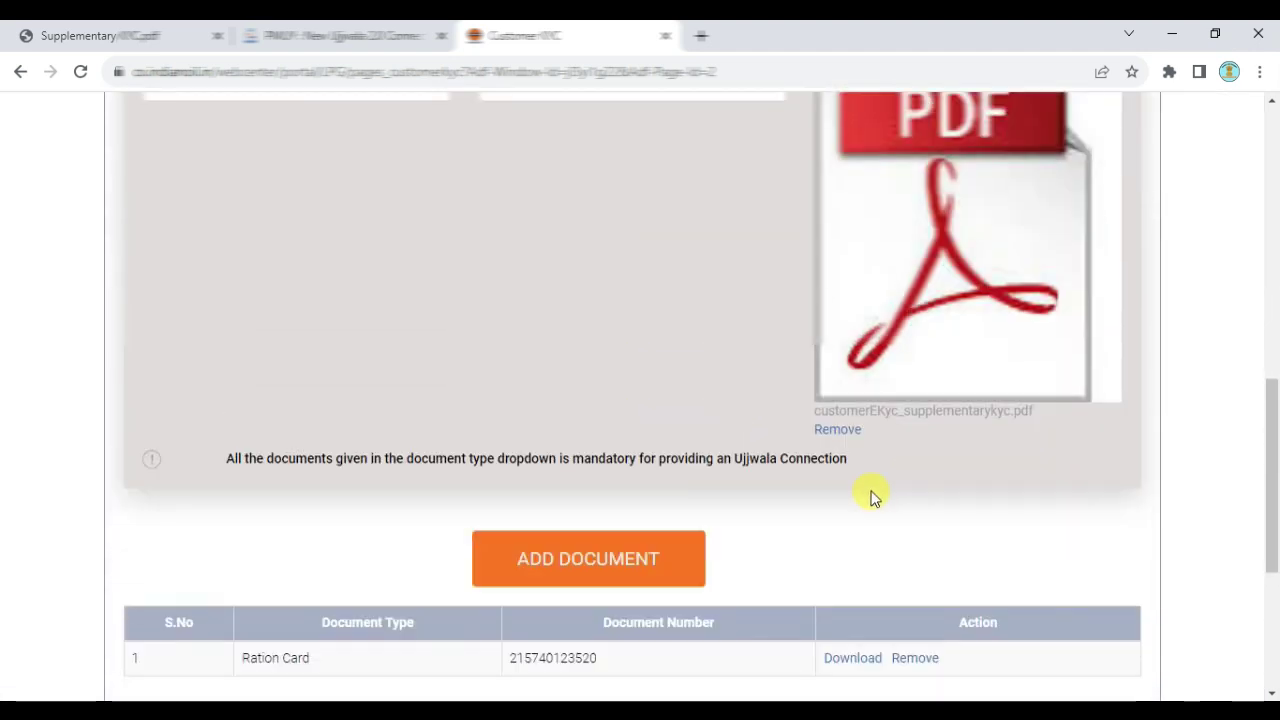
click(568, 562)
scroll(900, 495, down, 4)
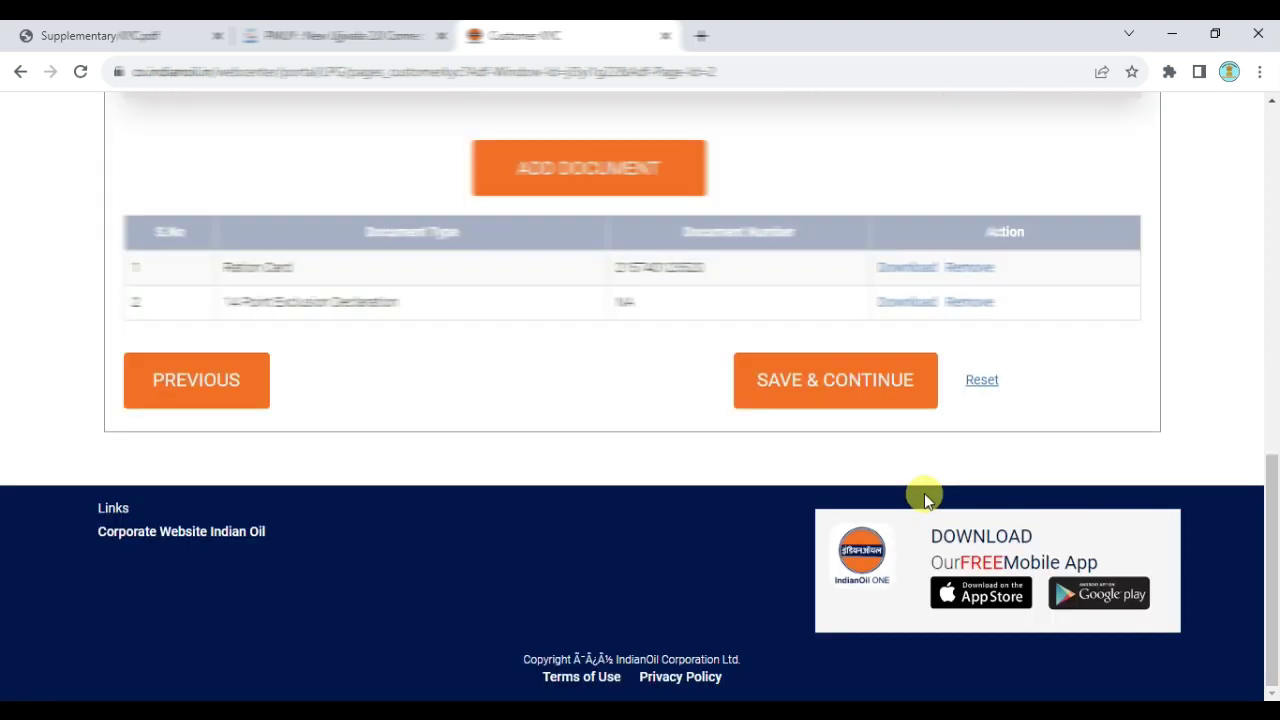
scroll(300, 340, up, 2)
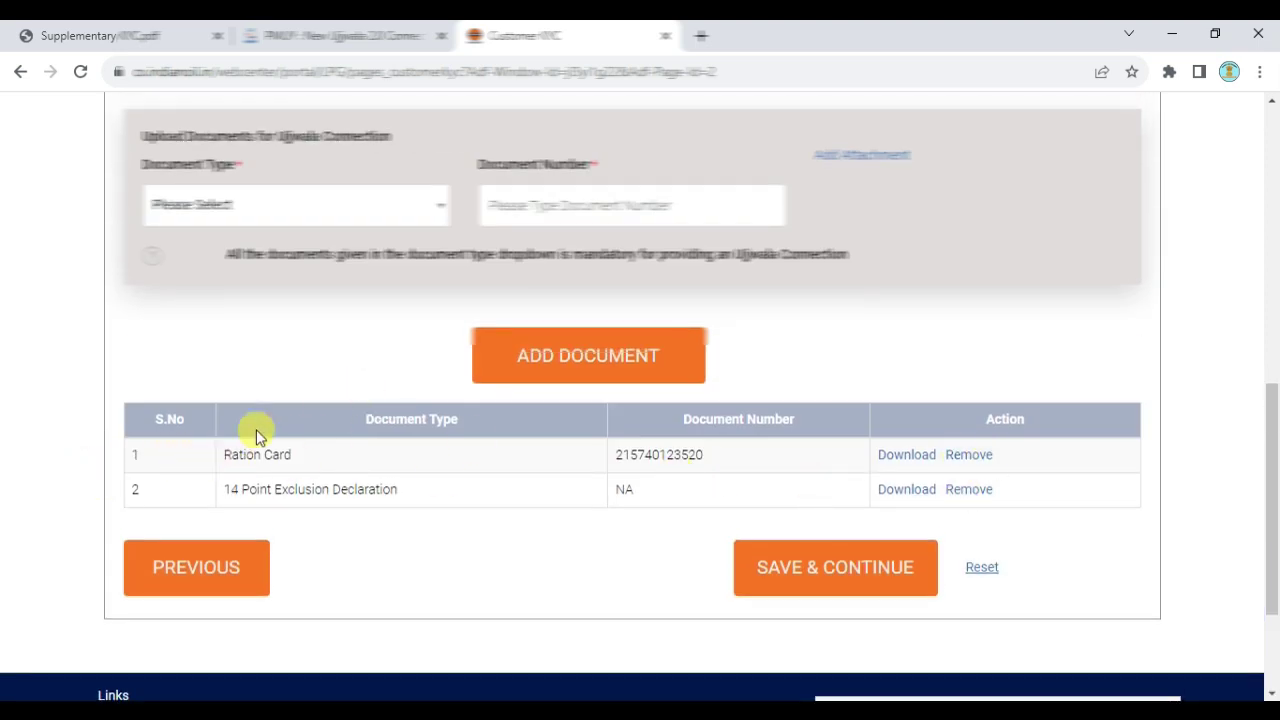
scroll(346, 475, down, 2)
click(812, 400)
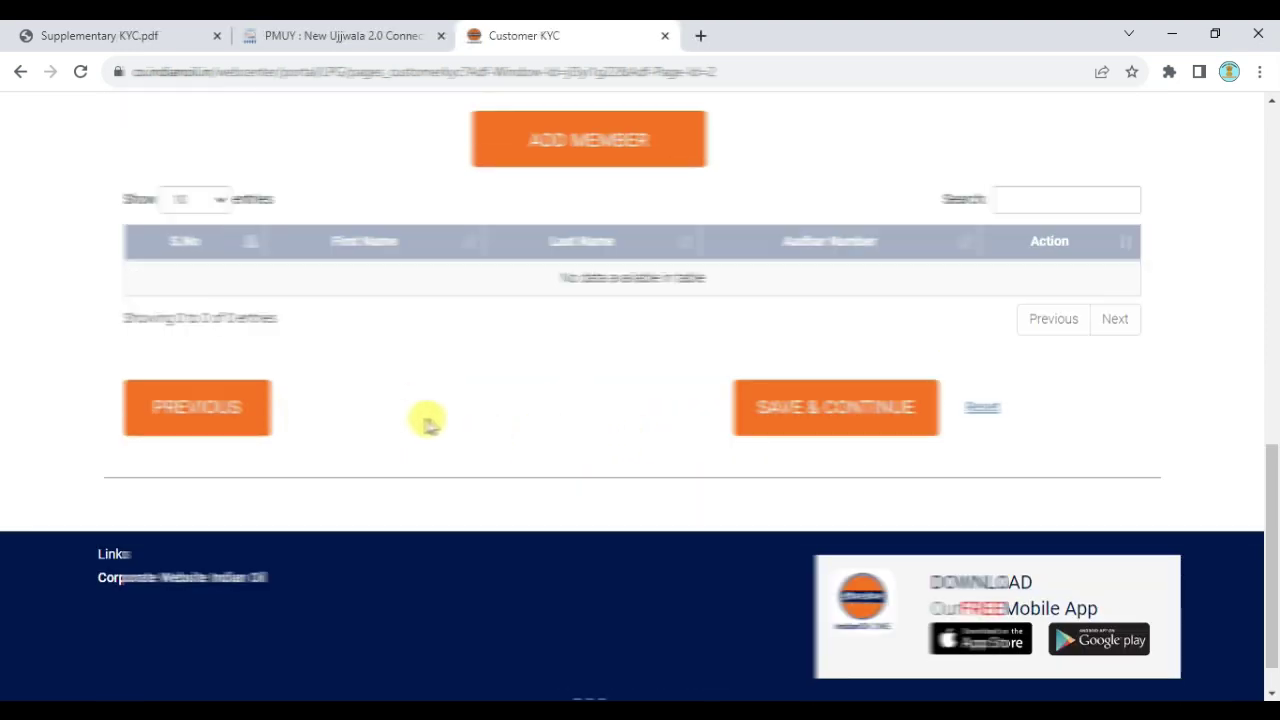
Select OBC as the applicant's Category under Your Details, then scroll to the family-member form.
scroll(450, 410, up, 5)
scroll(480, 396, up, 3)
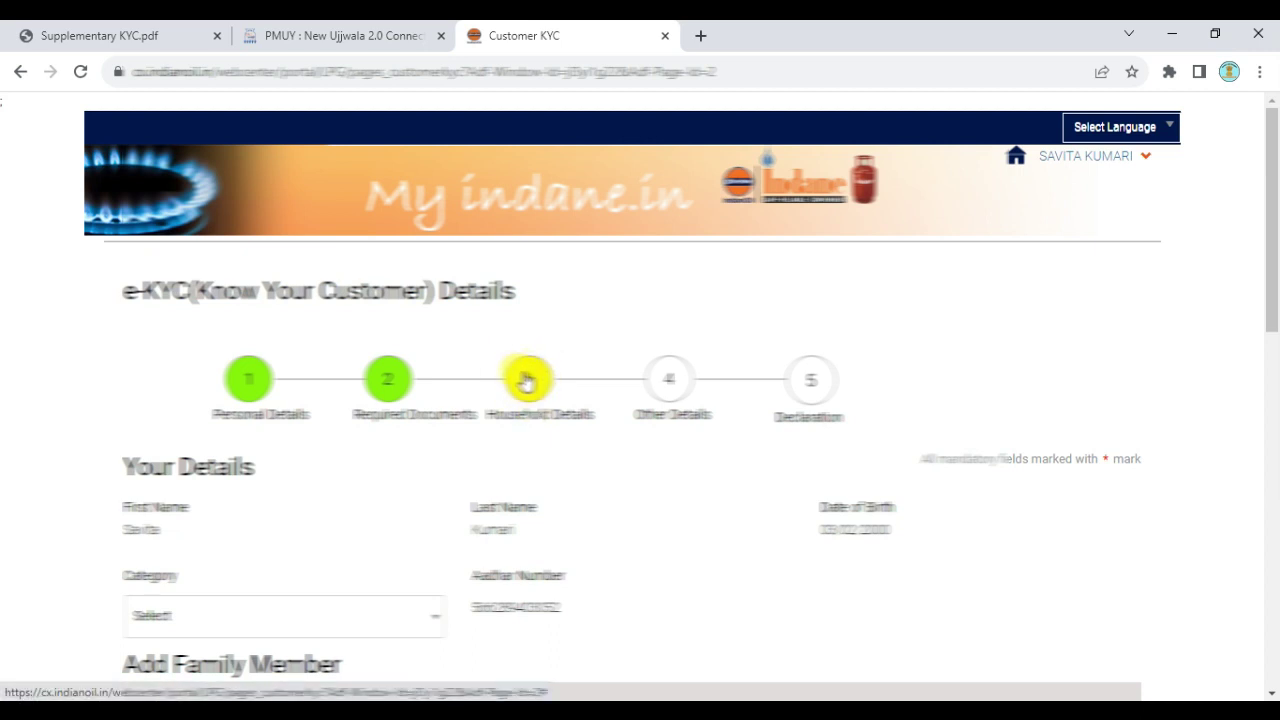
scroll(485, 375, down, 2)
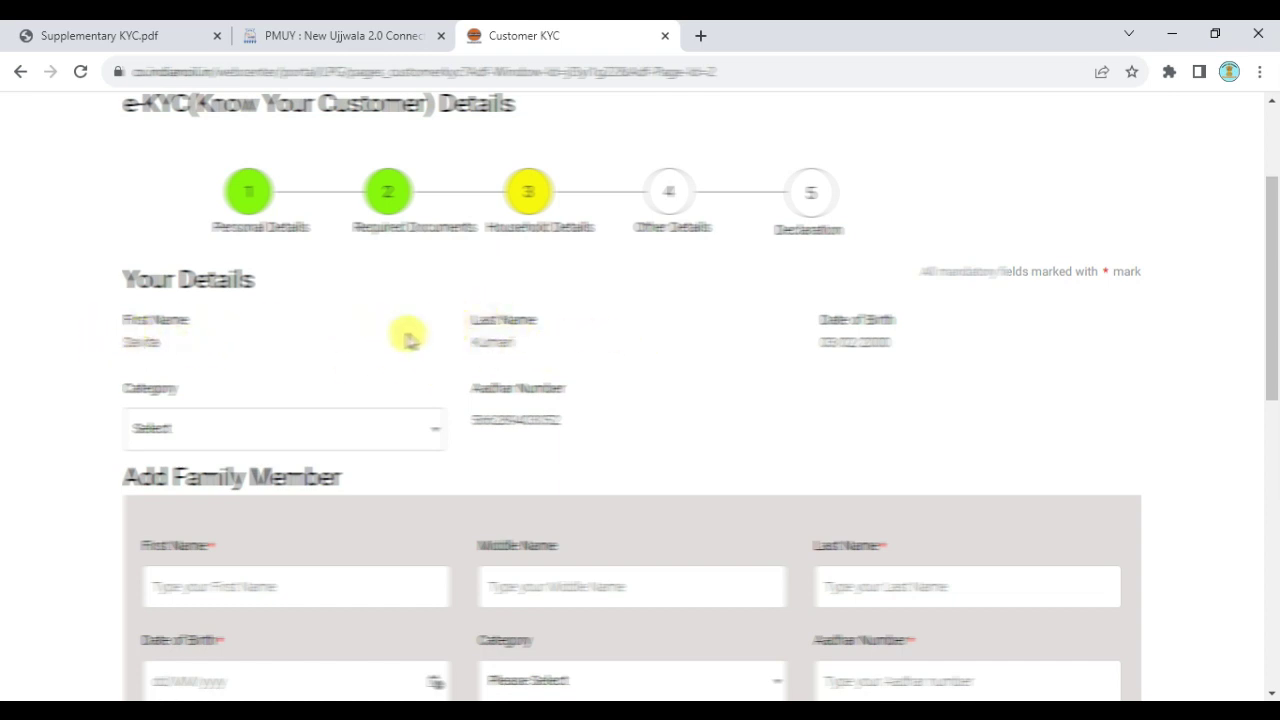
scroll(500, 400, down, 1)
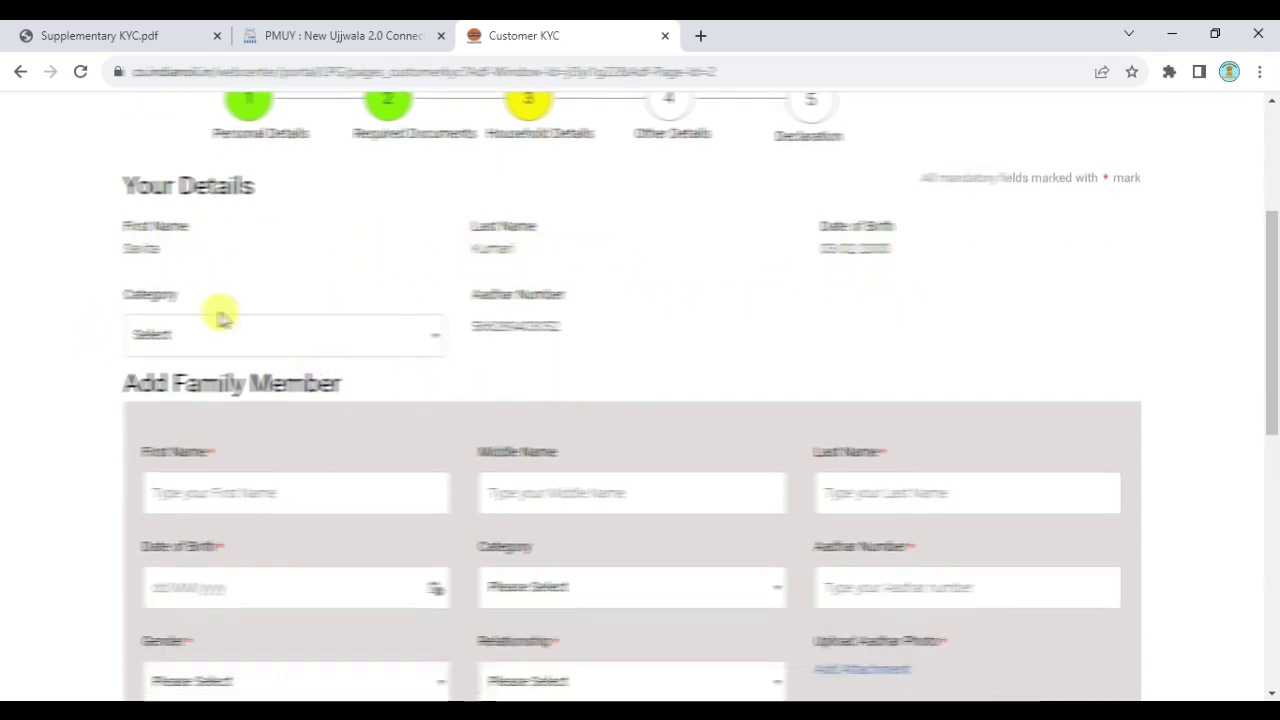
click(198, 338)
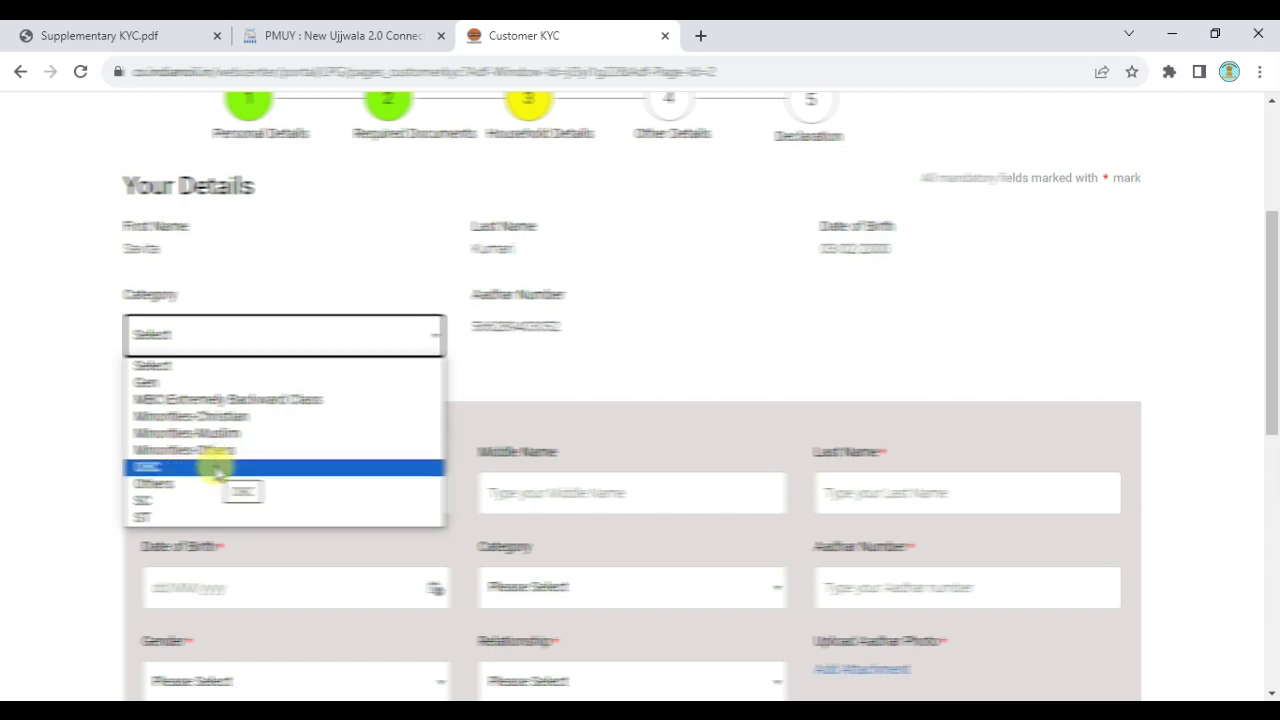
click(213, 468)
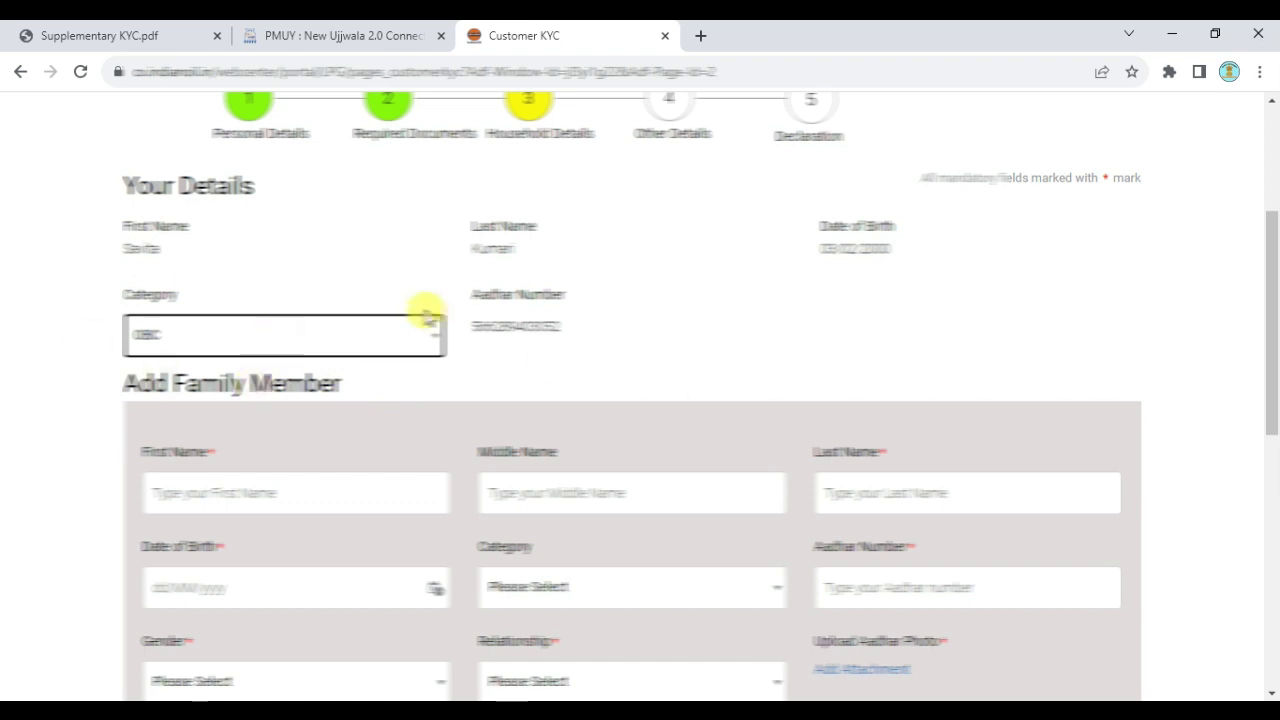
scroll(515, 378, down, 1)
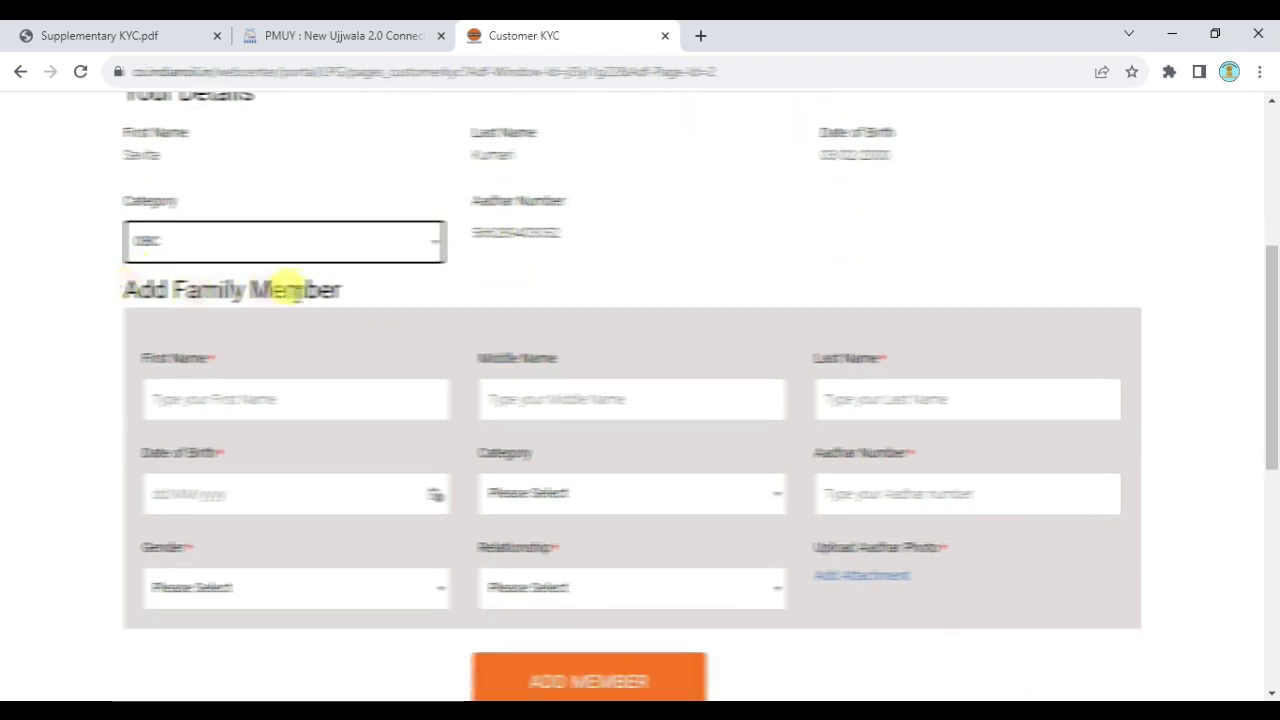
scroll(643, 378, down, 2)
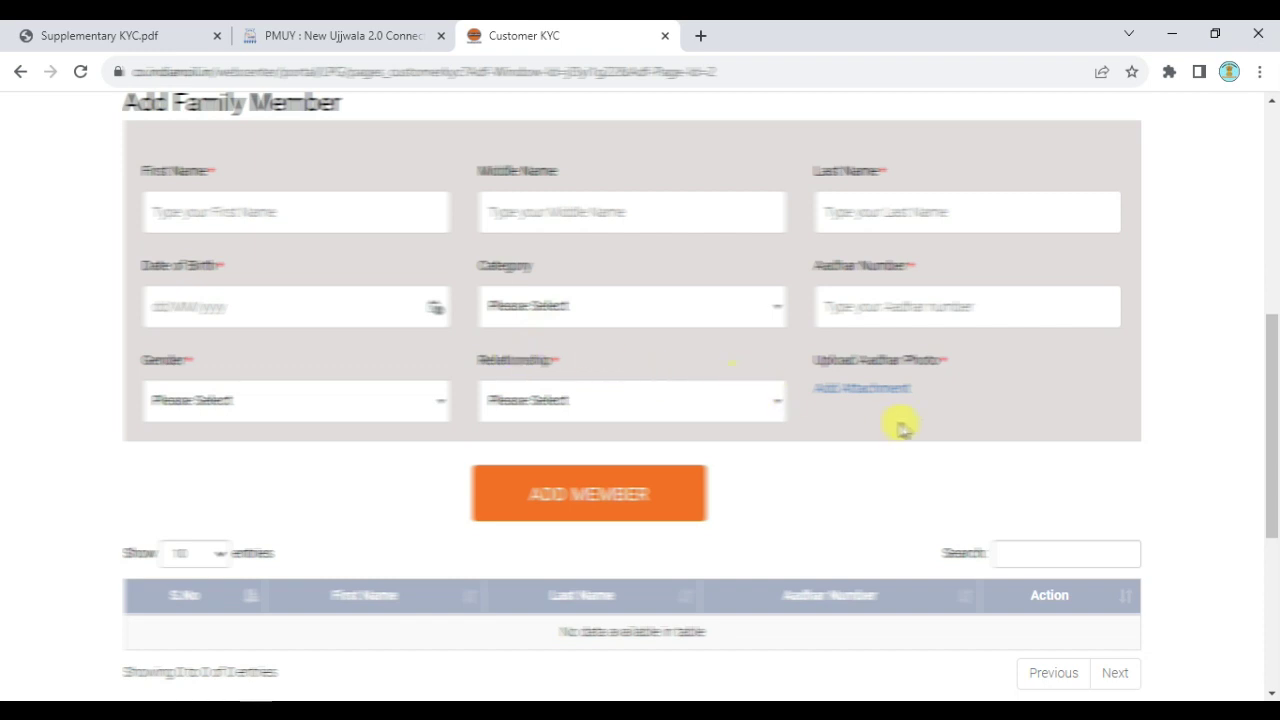
scroll(903, 427, up, 1)
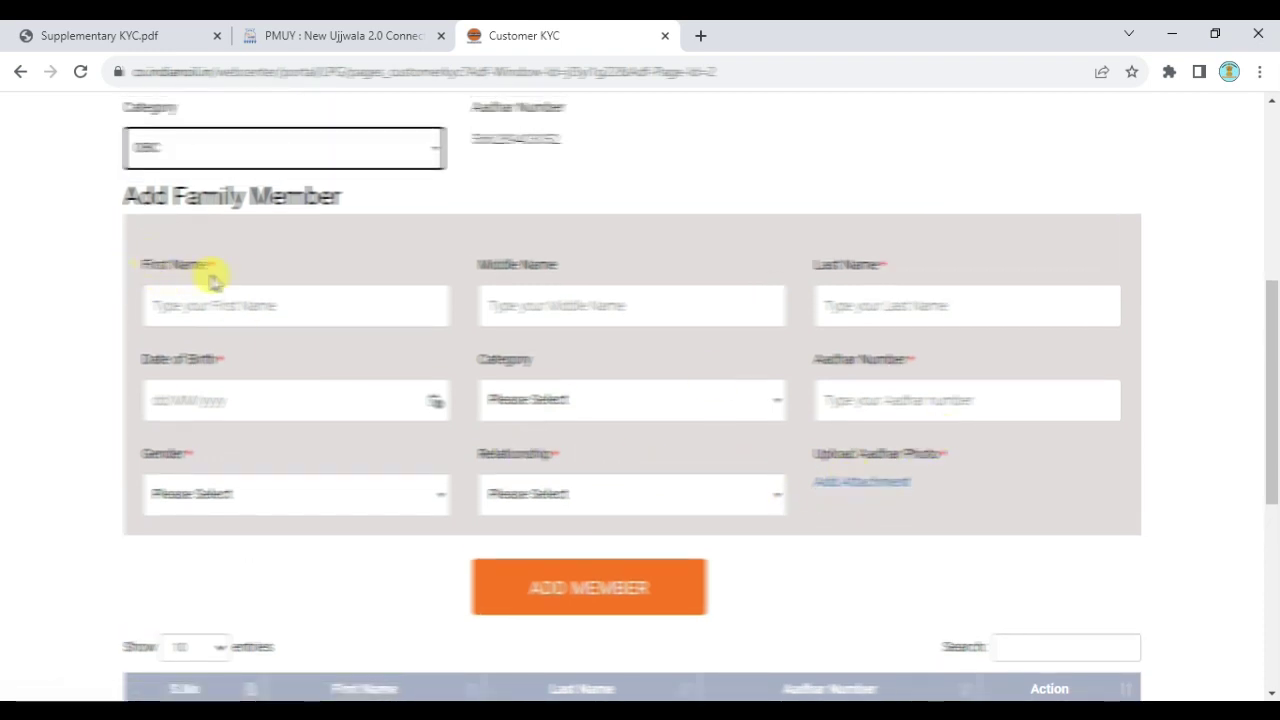
Enter the applicant's first name, last name and date of birth, with category OBC.
click(193, 305)
text(S)
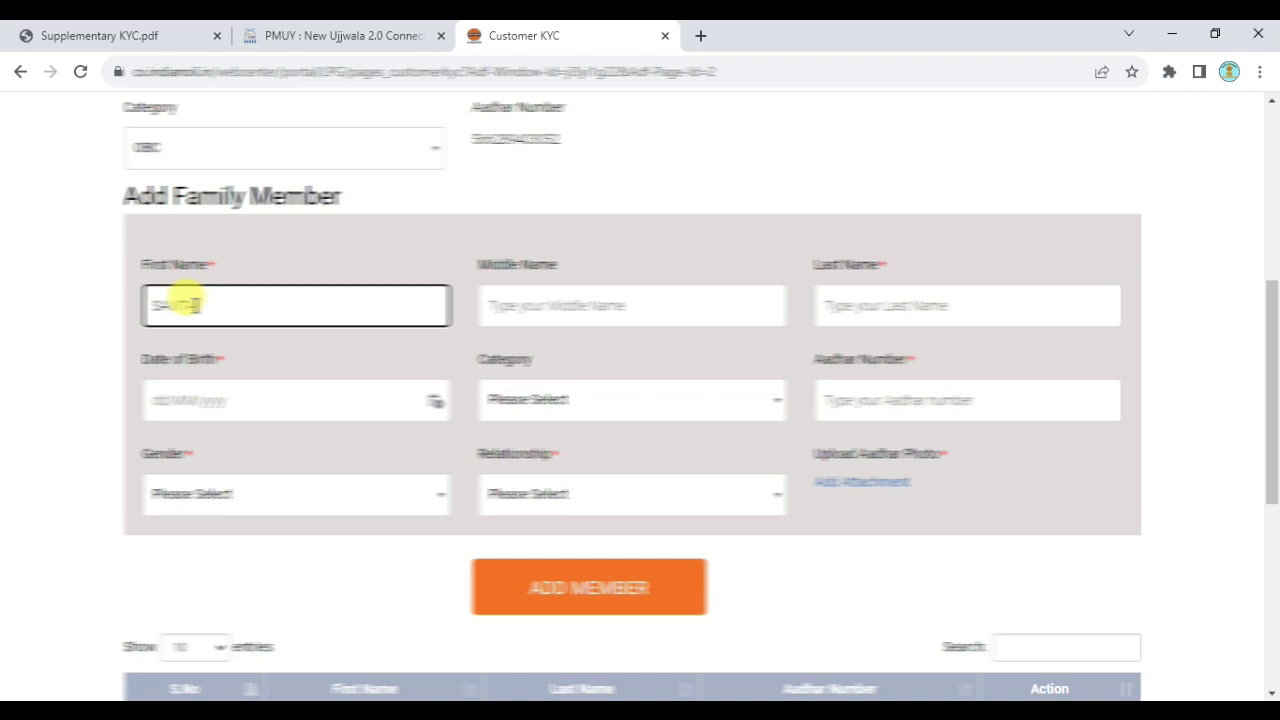
click(924, 308)
text(KUMARI)
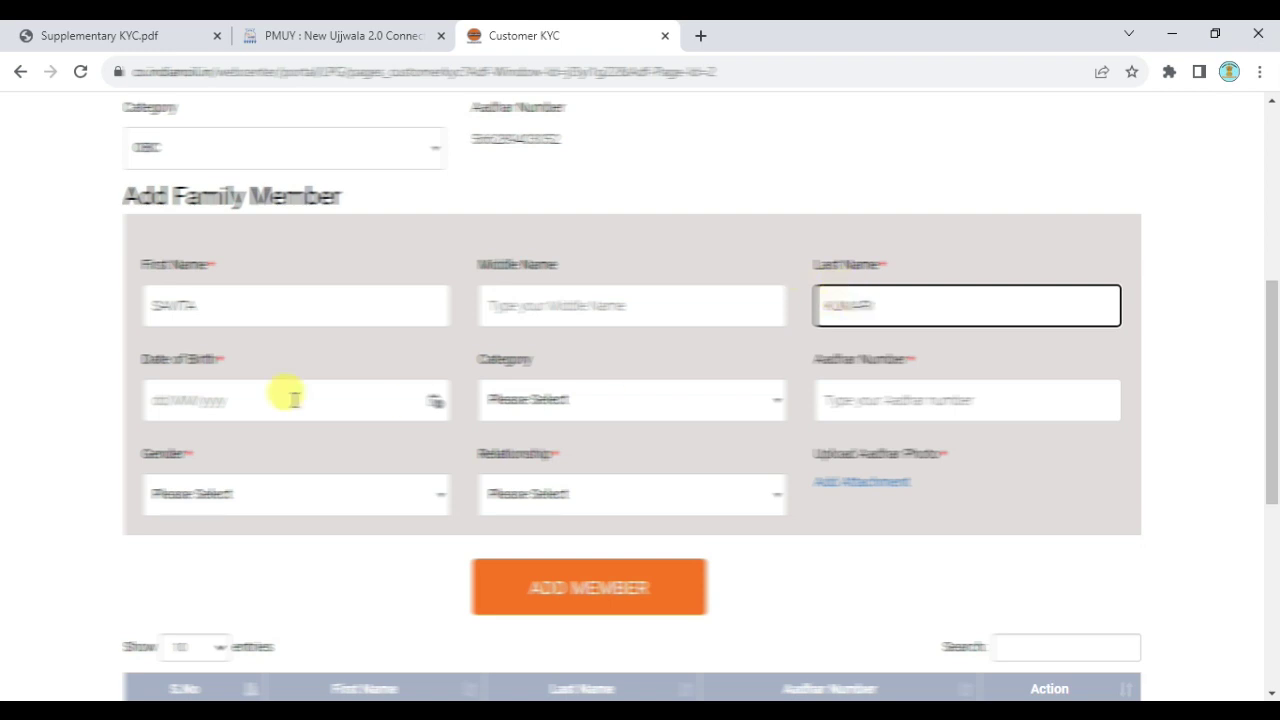
click(190, 400)
text(1)
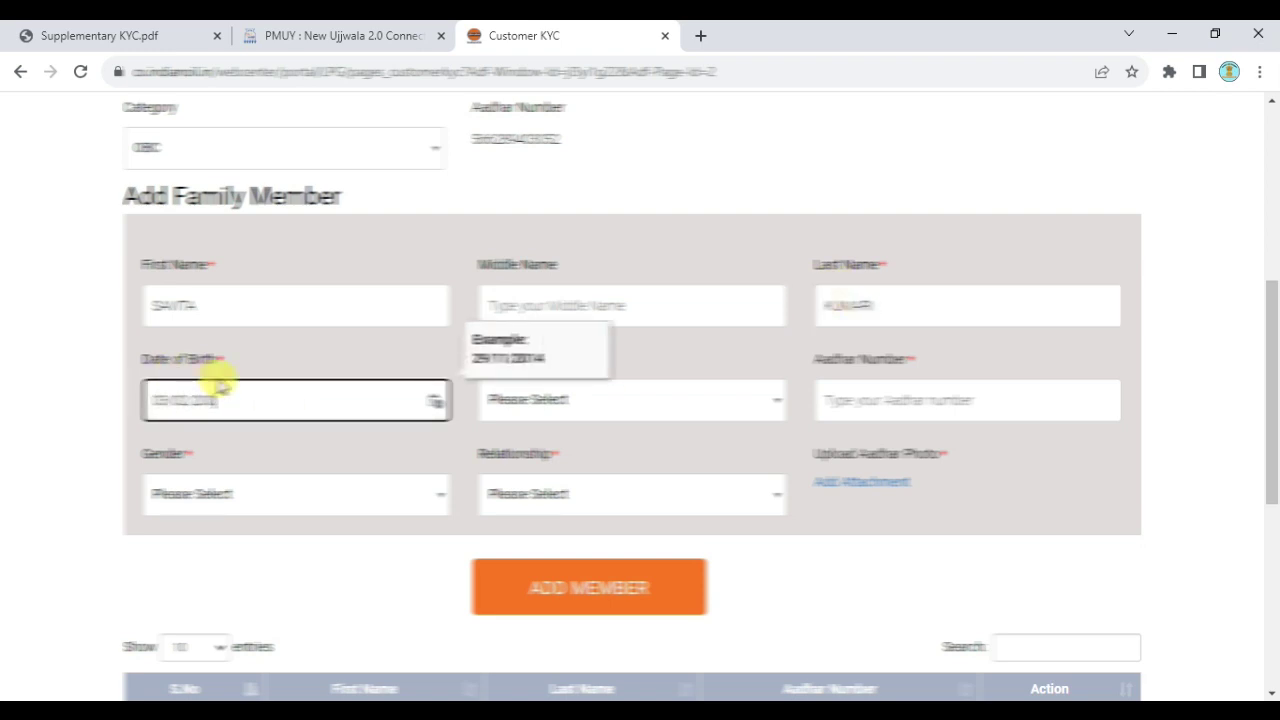
click(552, 398)
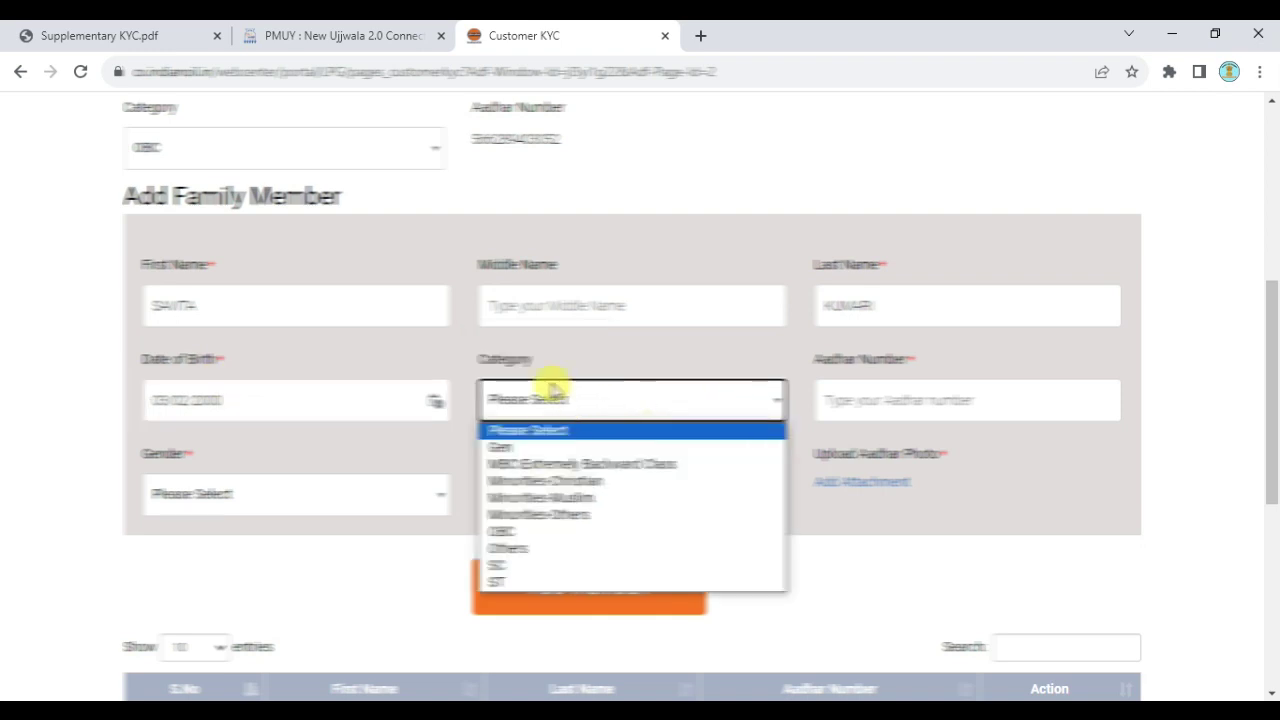
click(506, 531)
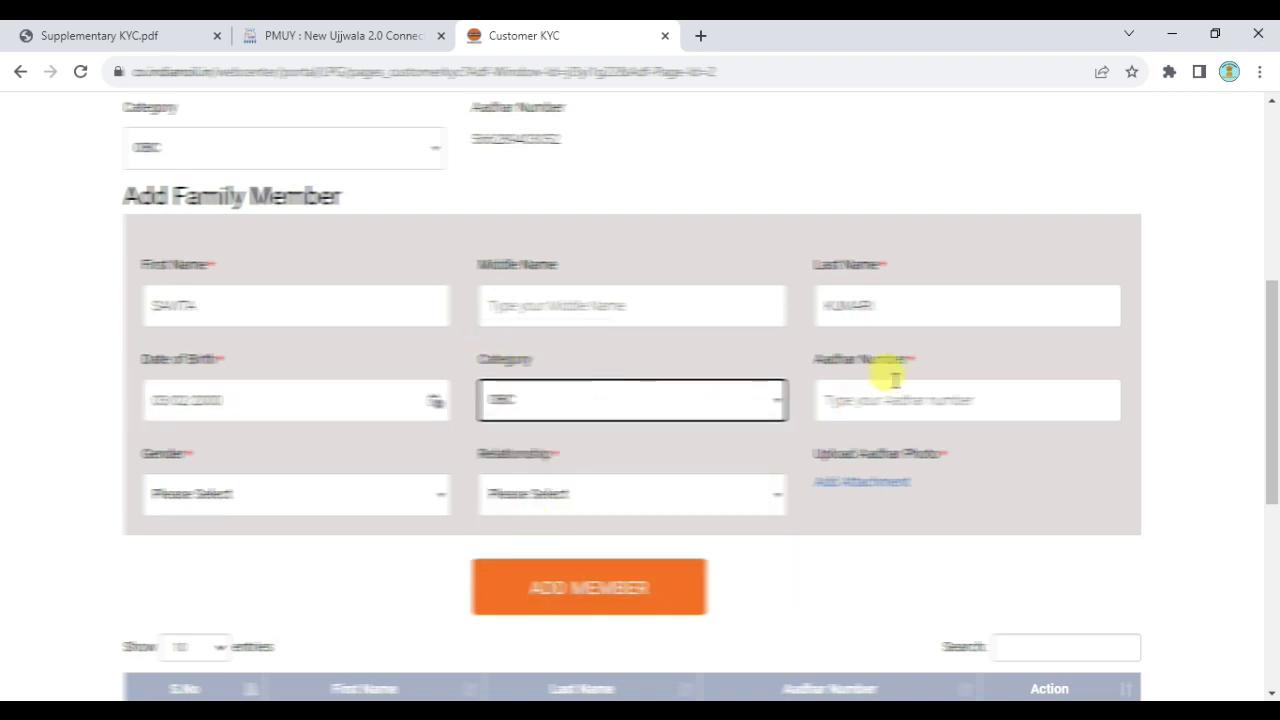
Enter her Aadhaar number, set gender Female and relationship SELF, then start the photo upload.
click(870, 405)
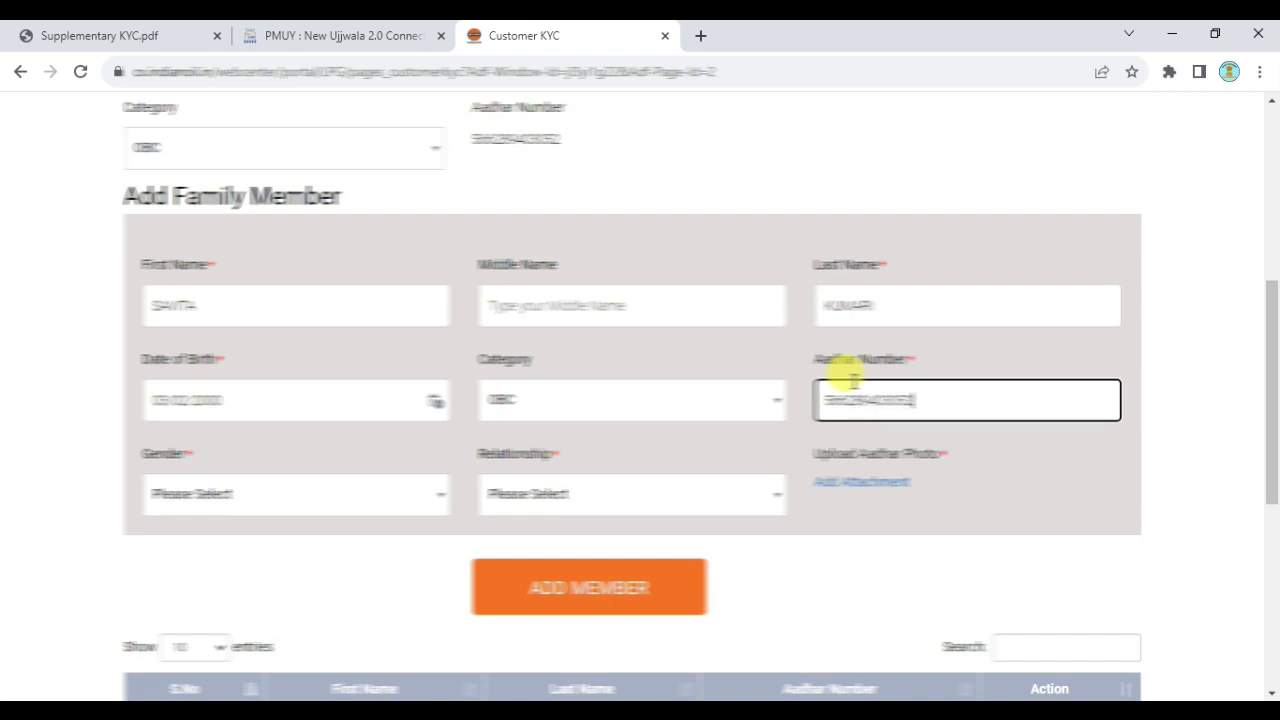
click(200, 492)
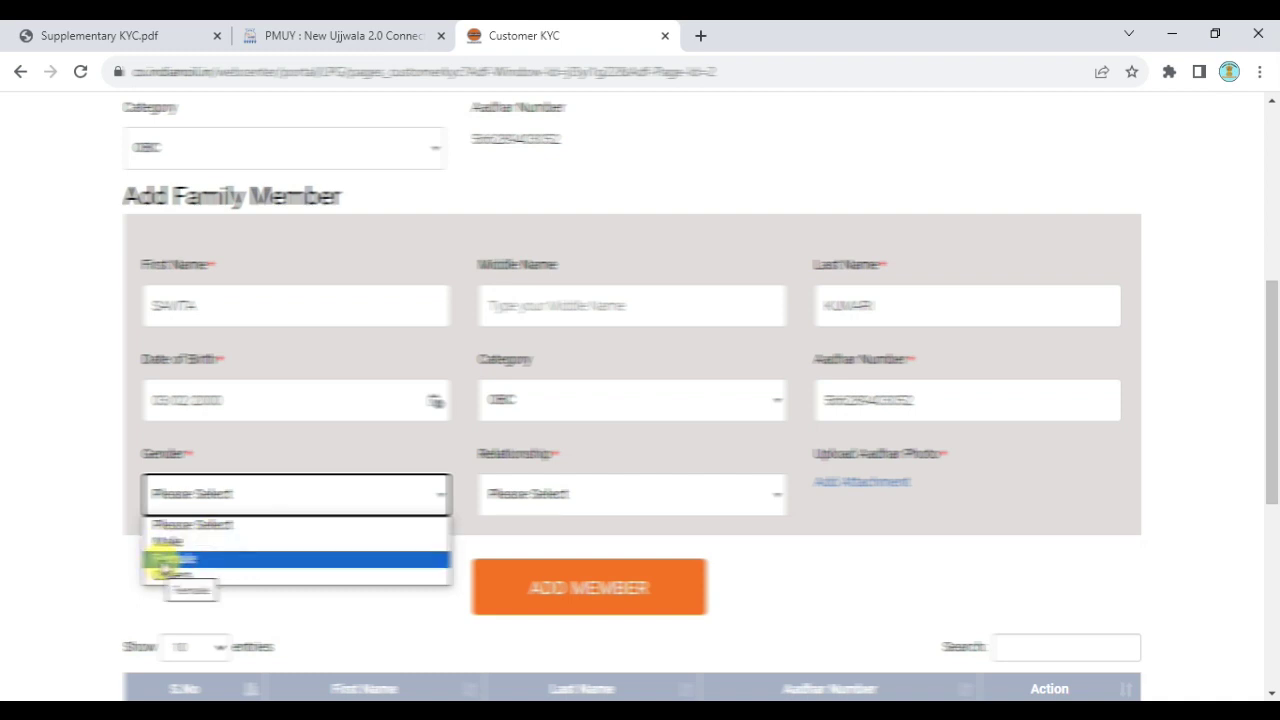
click(165, 560)
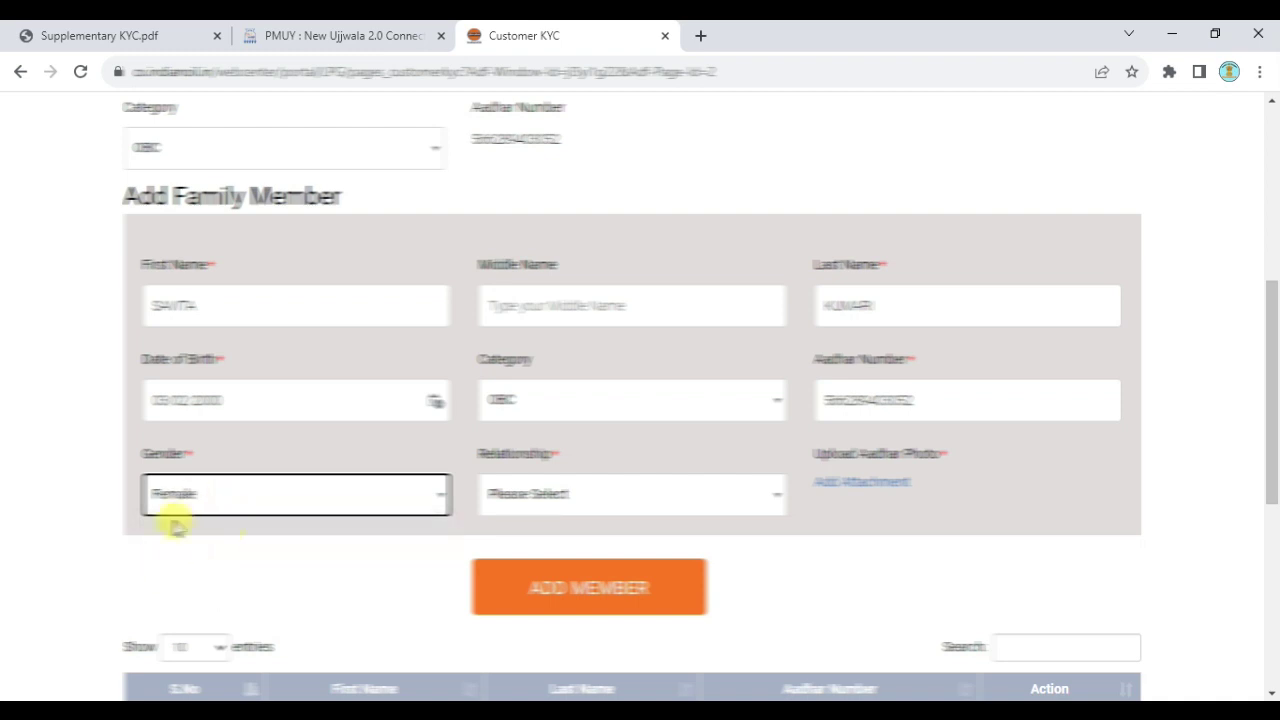
click(536, 494)
key(s)
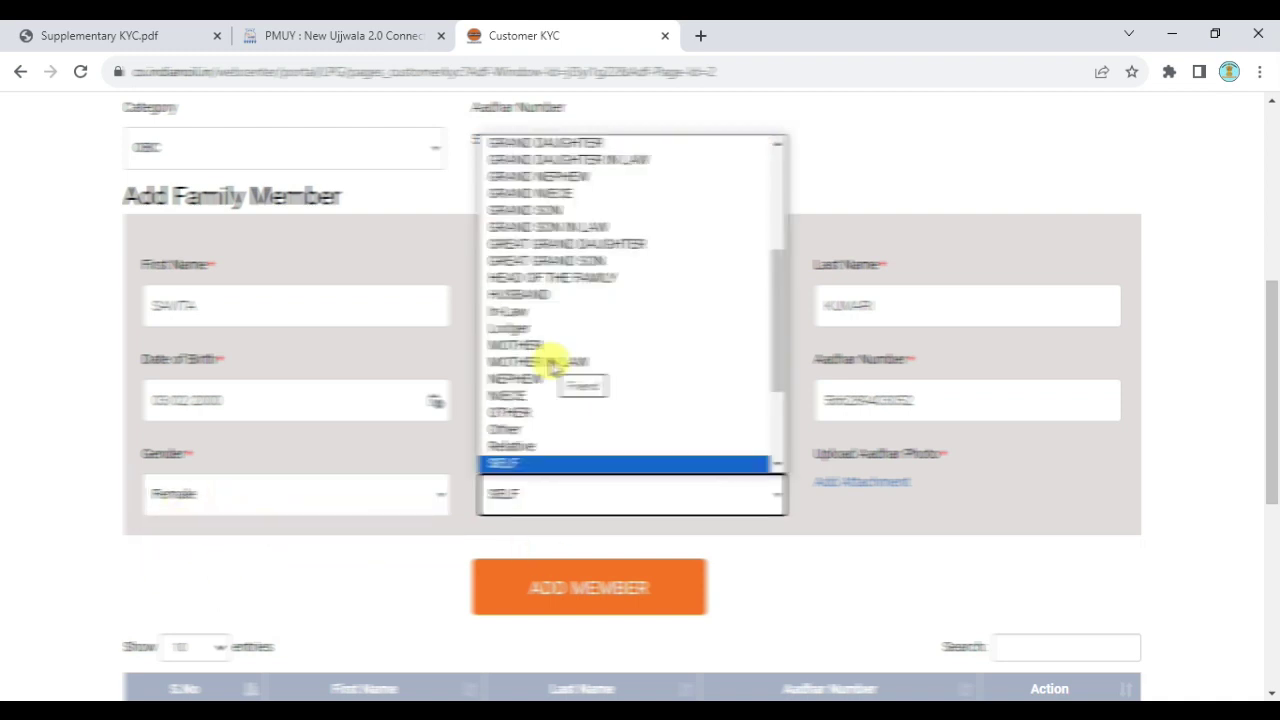
key(Return)
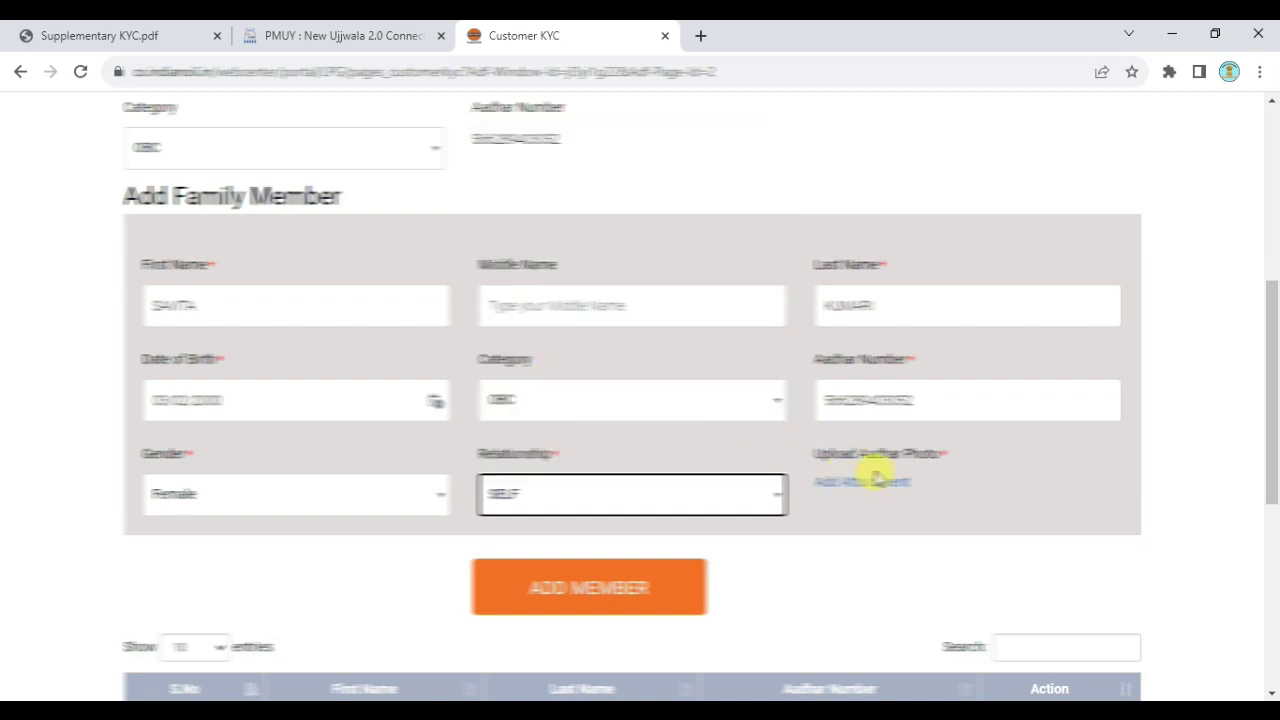
click(890, 478)
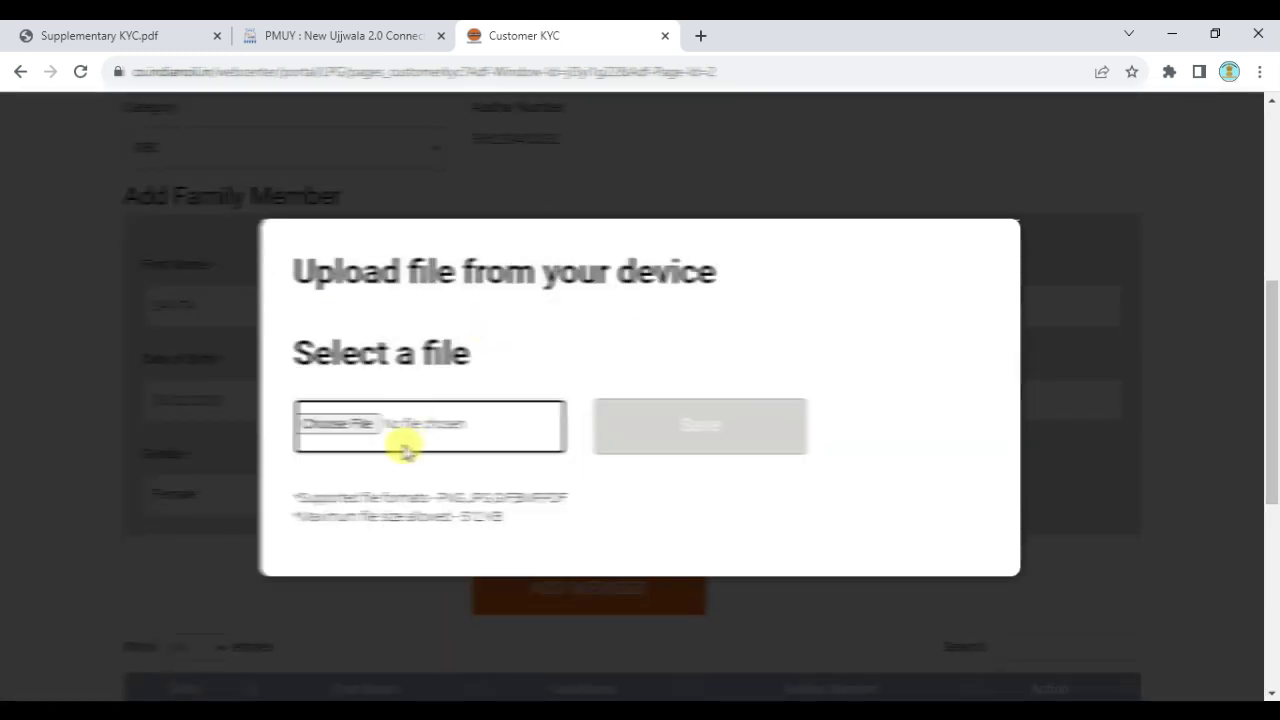
Upload and save the scanned Aadhaar image for the applicant.
click(356, 422)
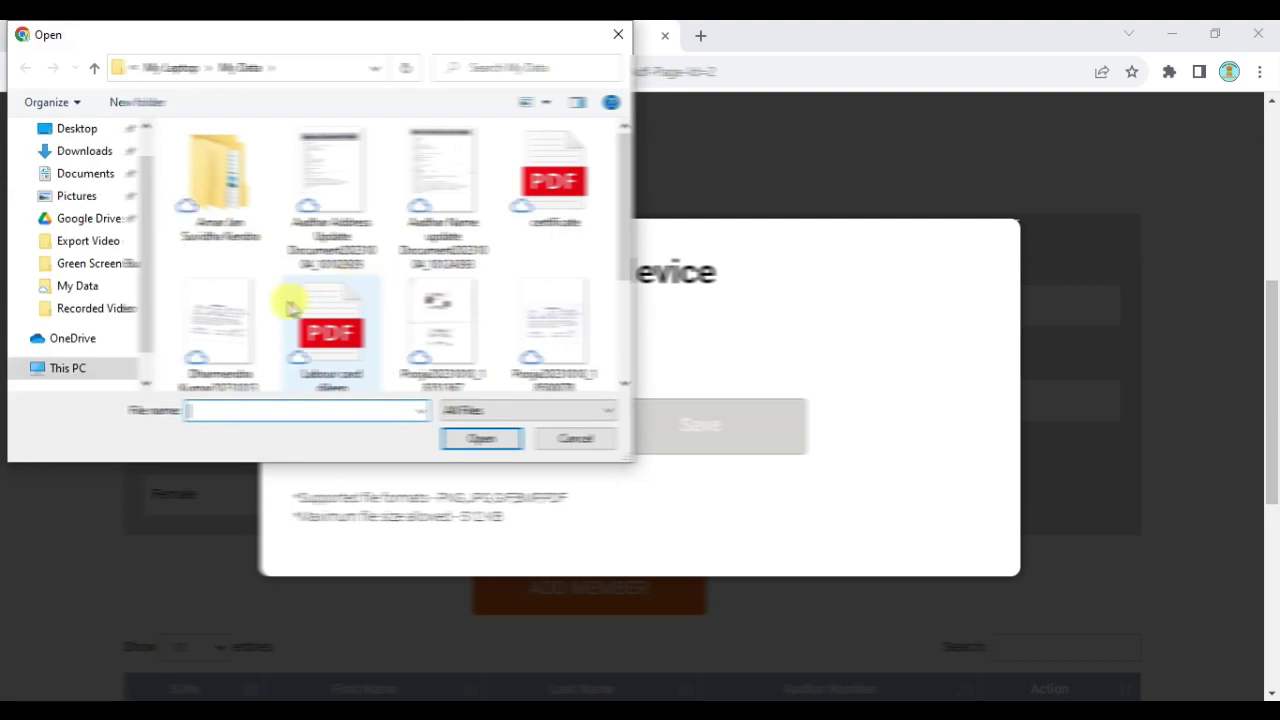
scroll(425, 290, up, 1)
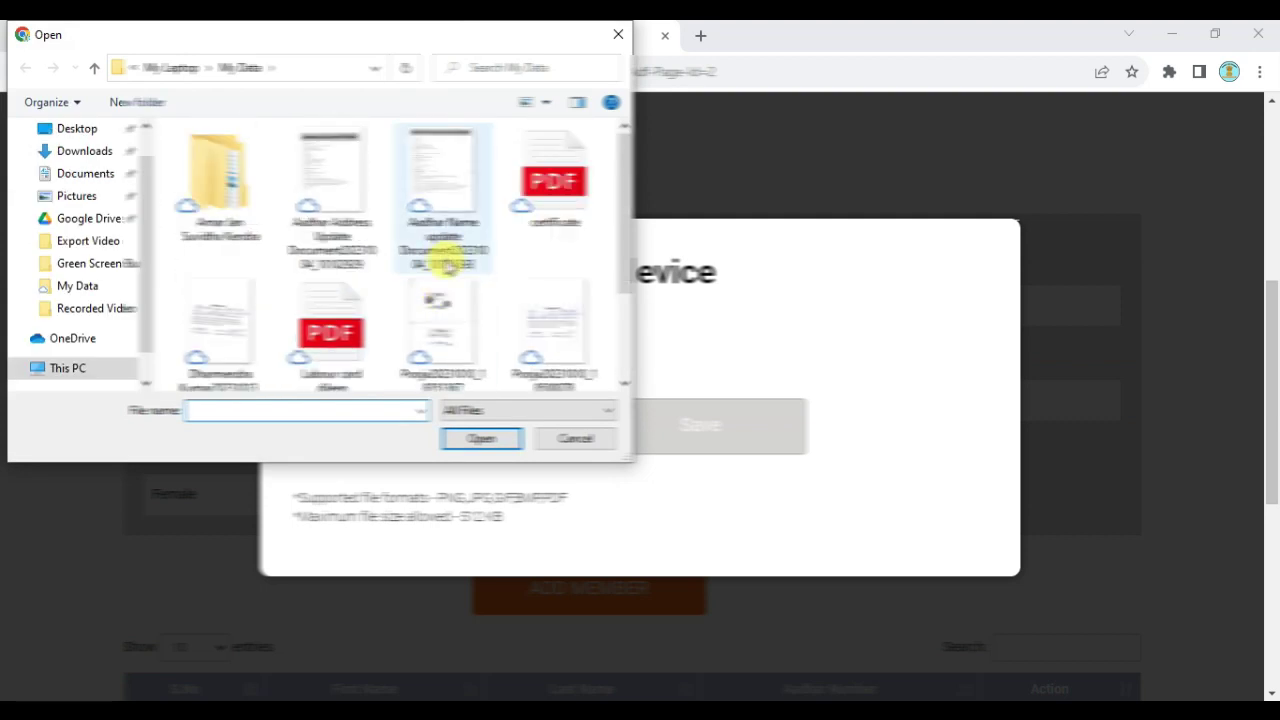
click(443, 314)
click(478, 440)
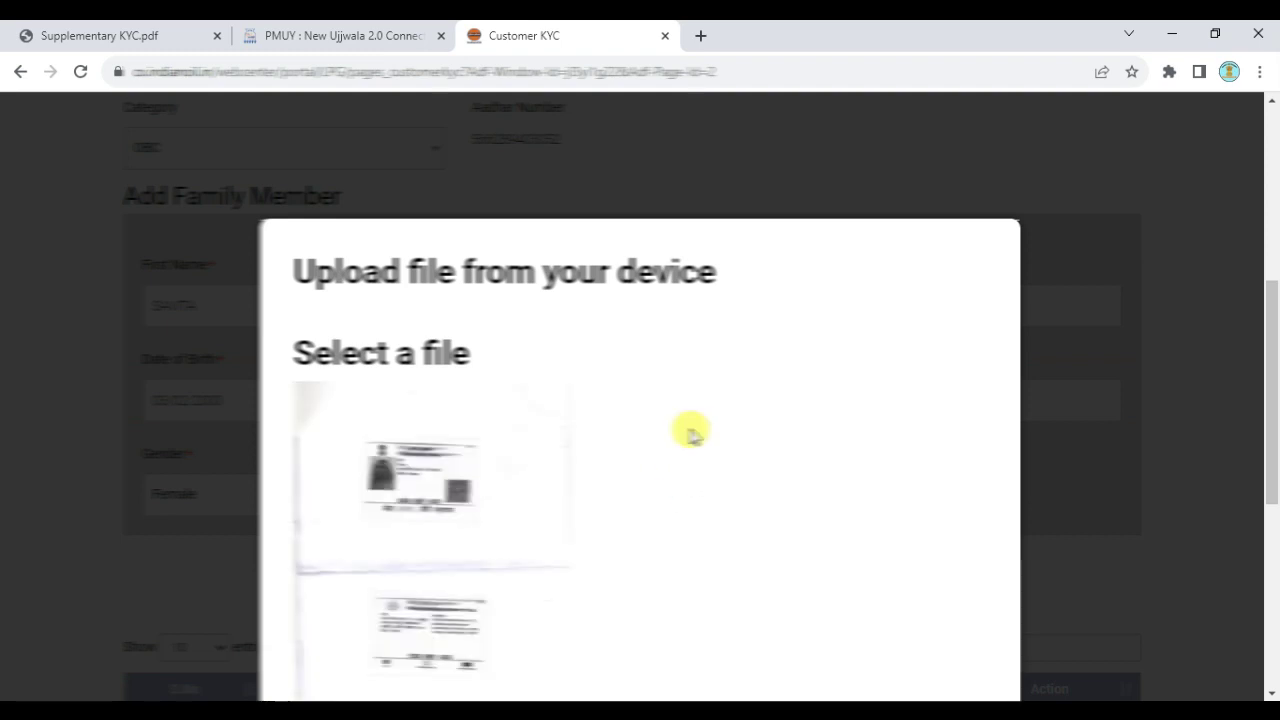
scroll(680, 530, down, 5)
click(700, 318)
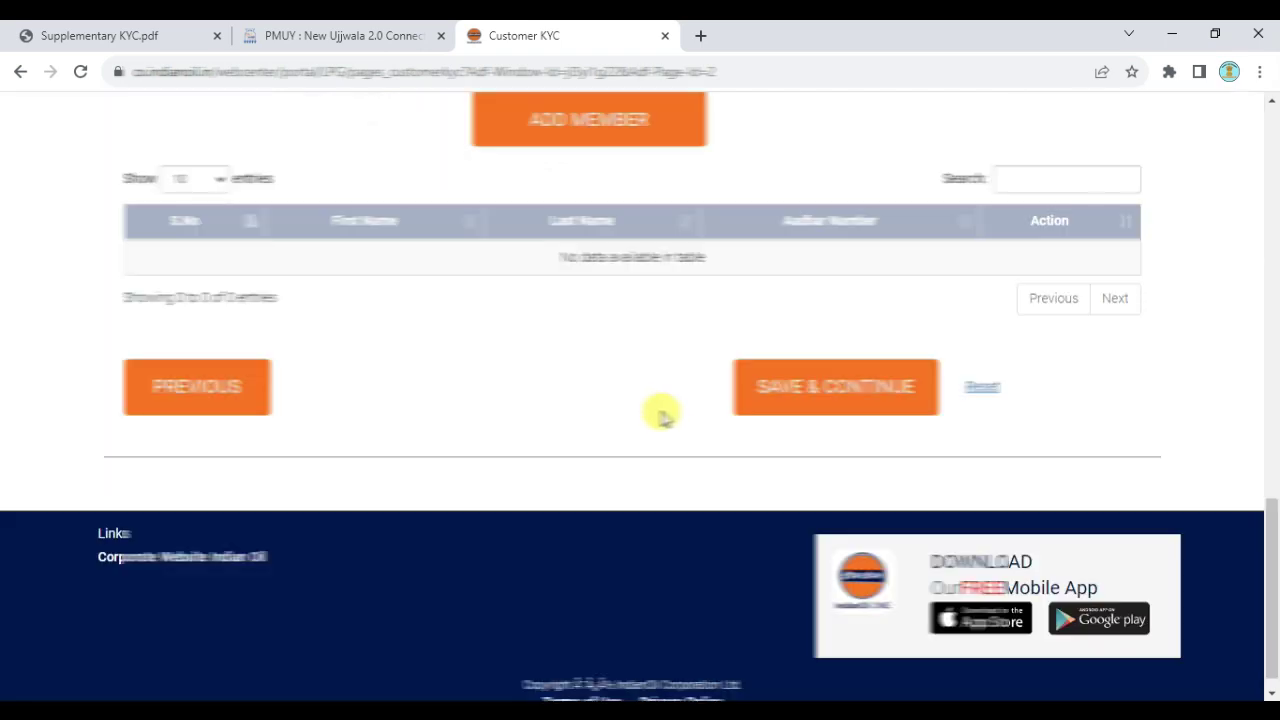
Add the applicant as the first row of the household members table.
scroll(780, 260, up, 4)
scroll(740, 262, up, 4)
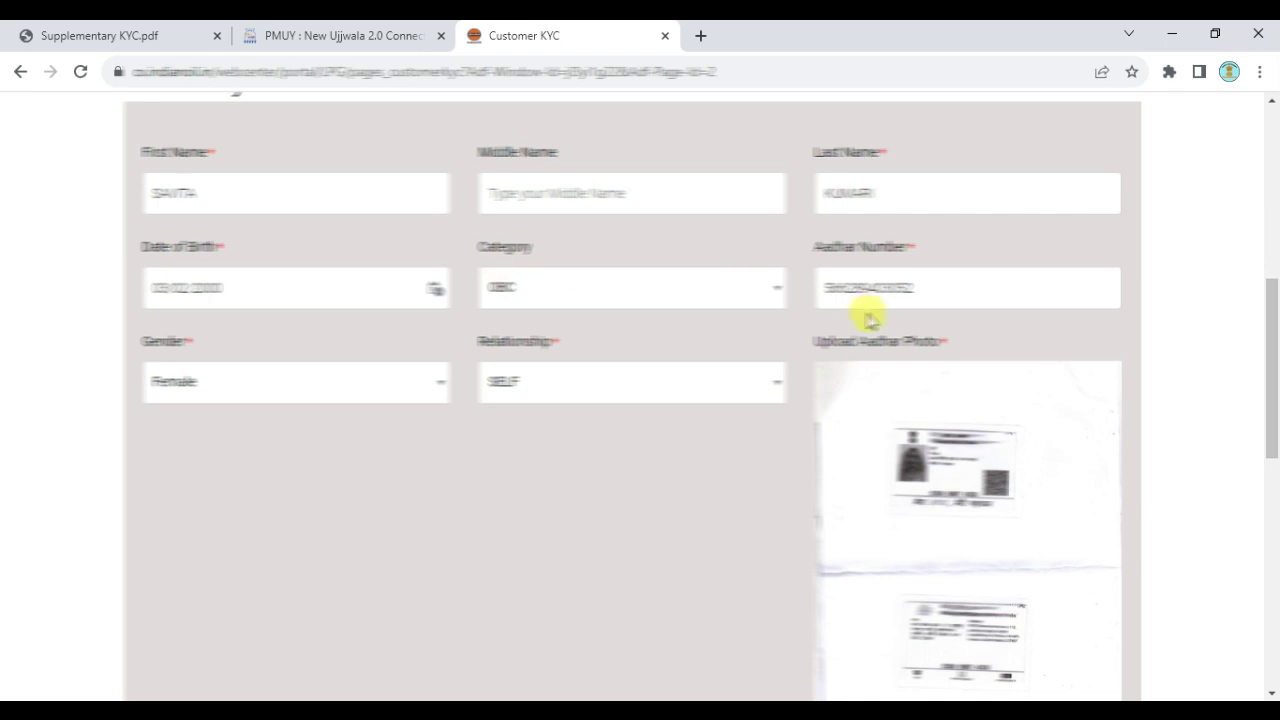
scroll(820, 340, down, 5)
click(630, 406)
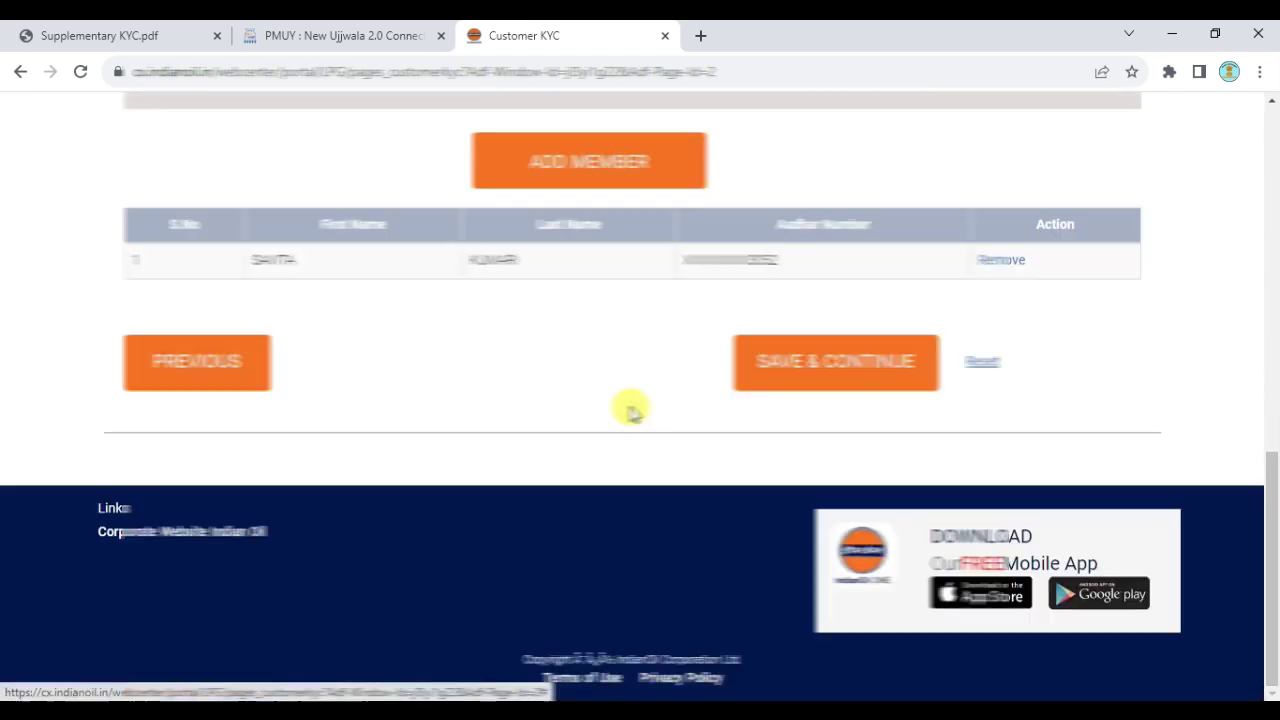
scroll(335, 410, up, 2)
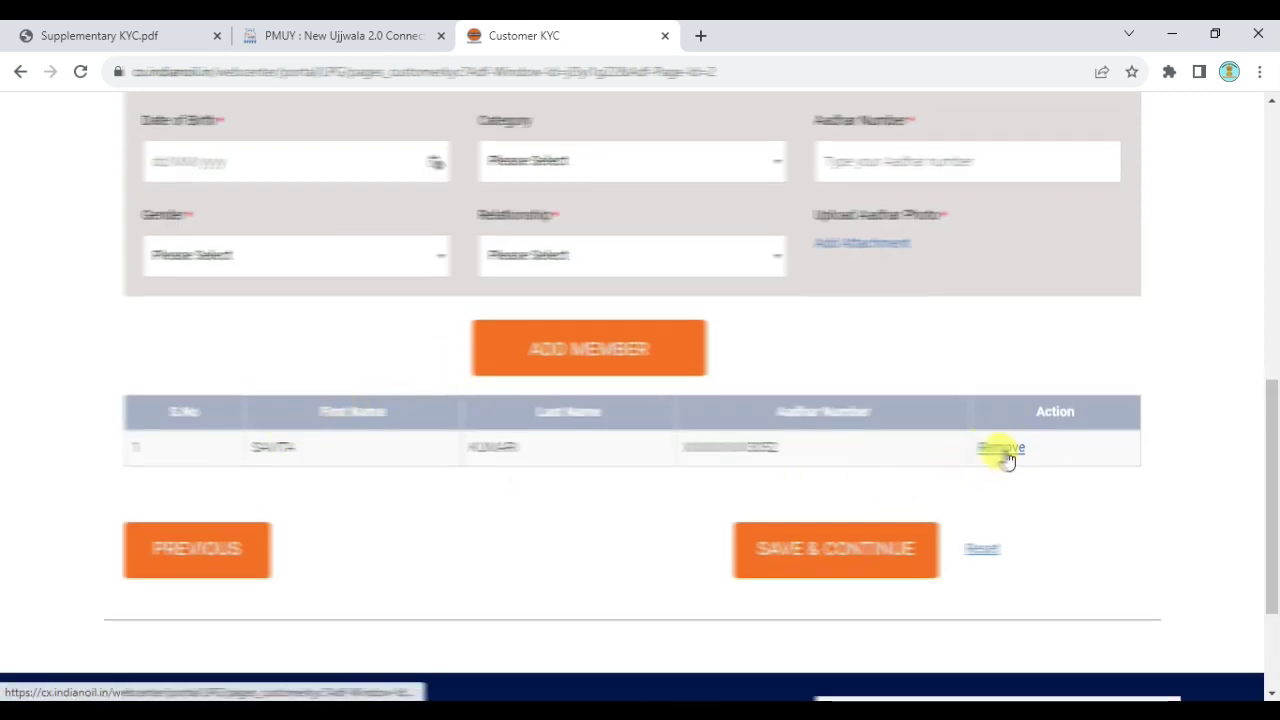
scroll(737, 351, up, 1)
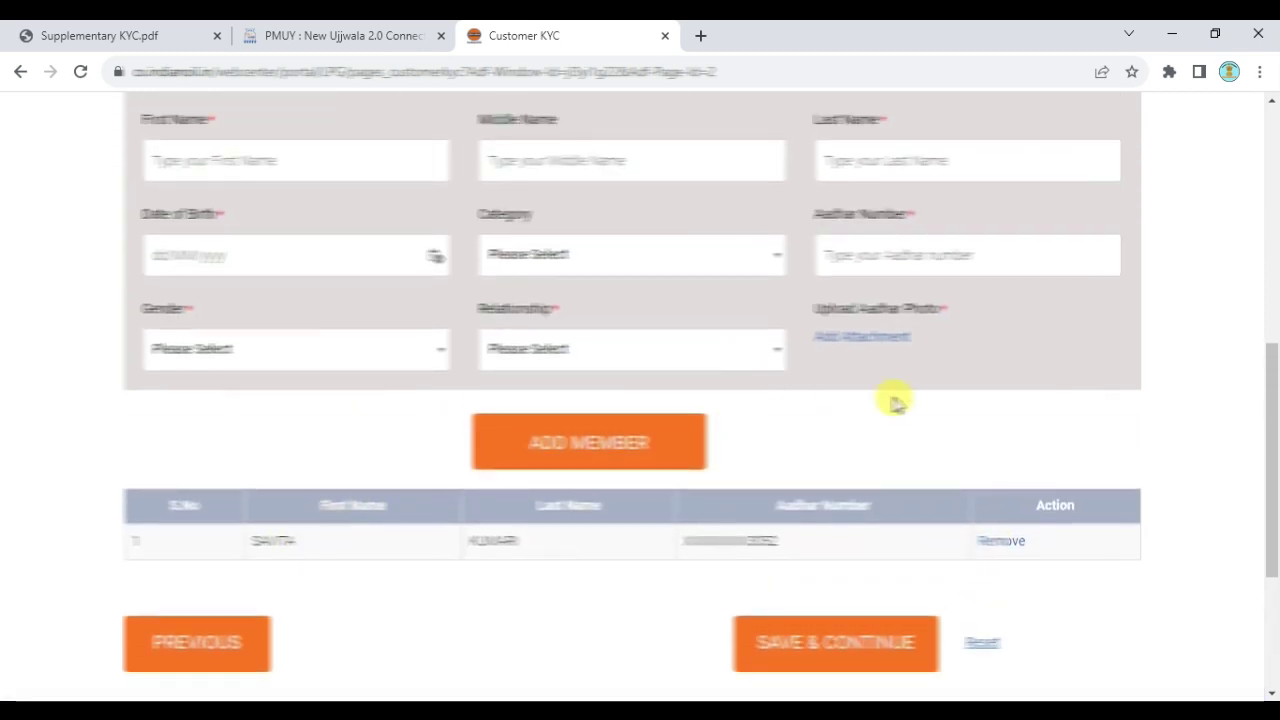
scroll(755, 360, up, 1)
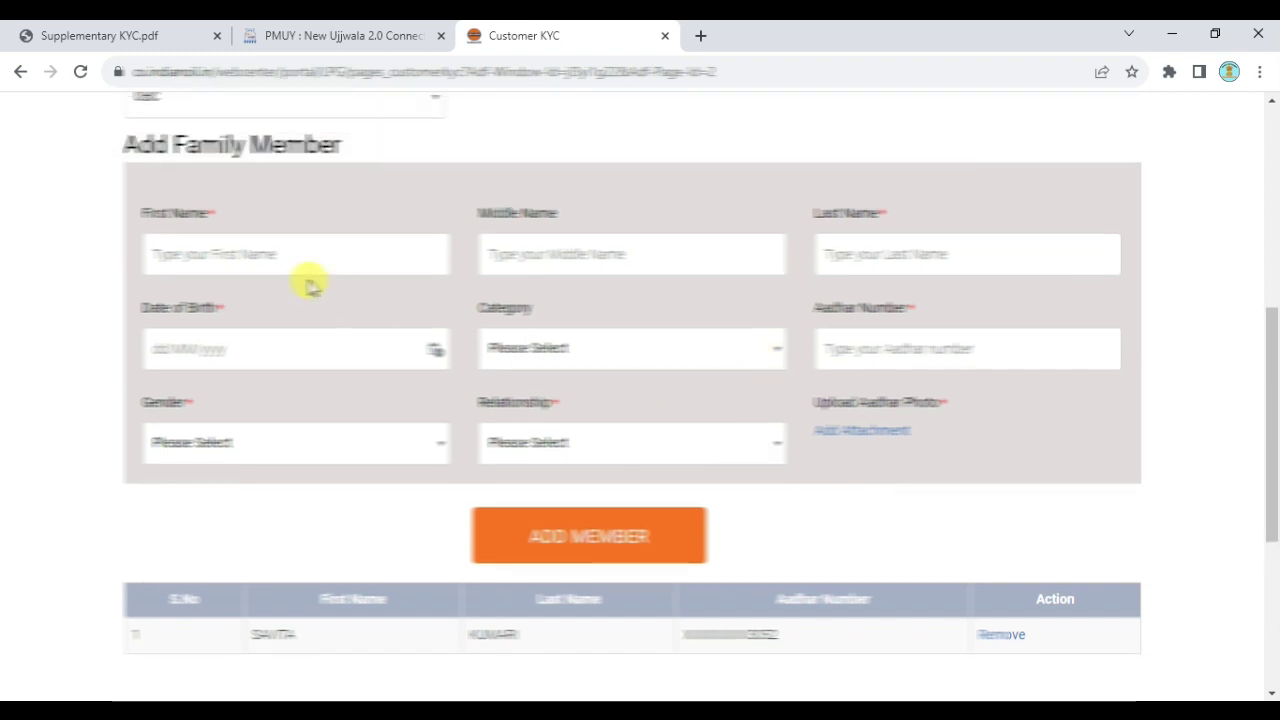
Enter the second member's first name, last name and date of birth, with category OBC.
click(229, 250)
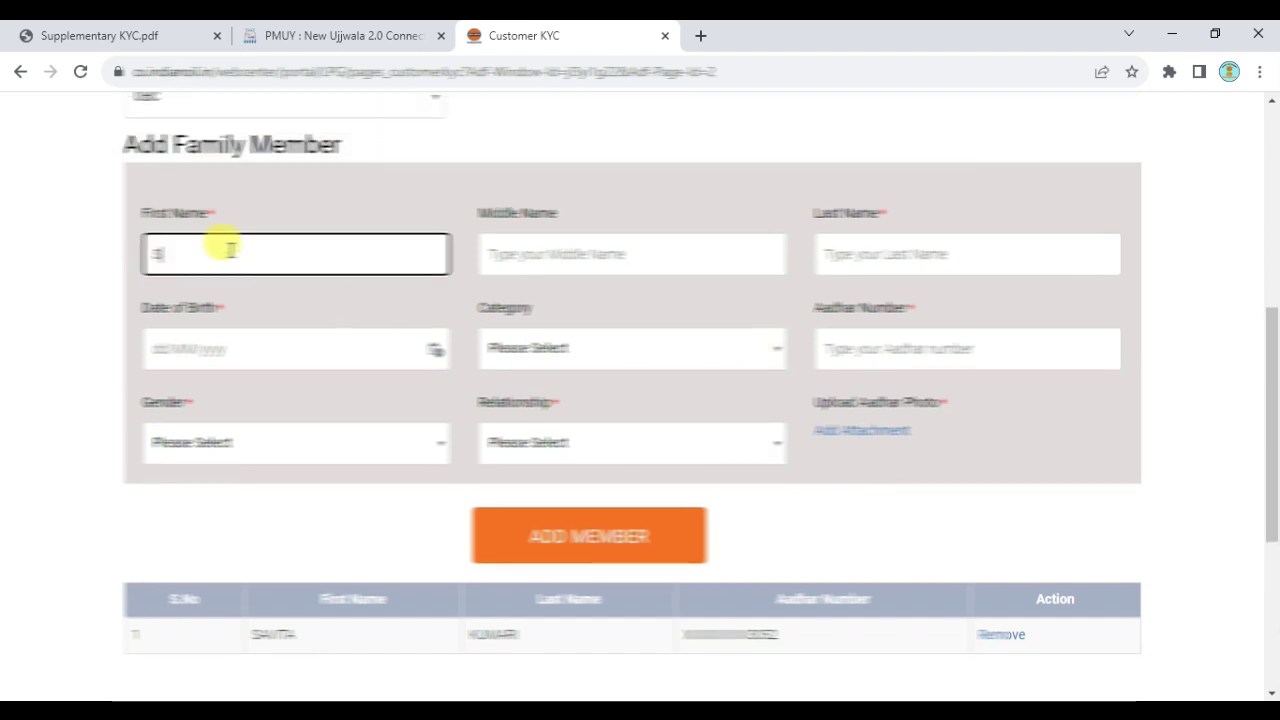
text(SURJEET)
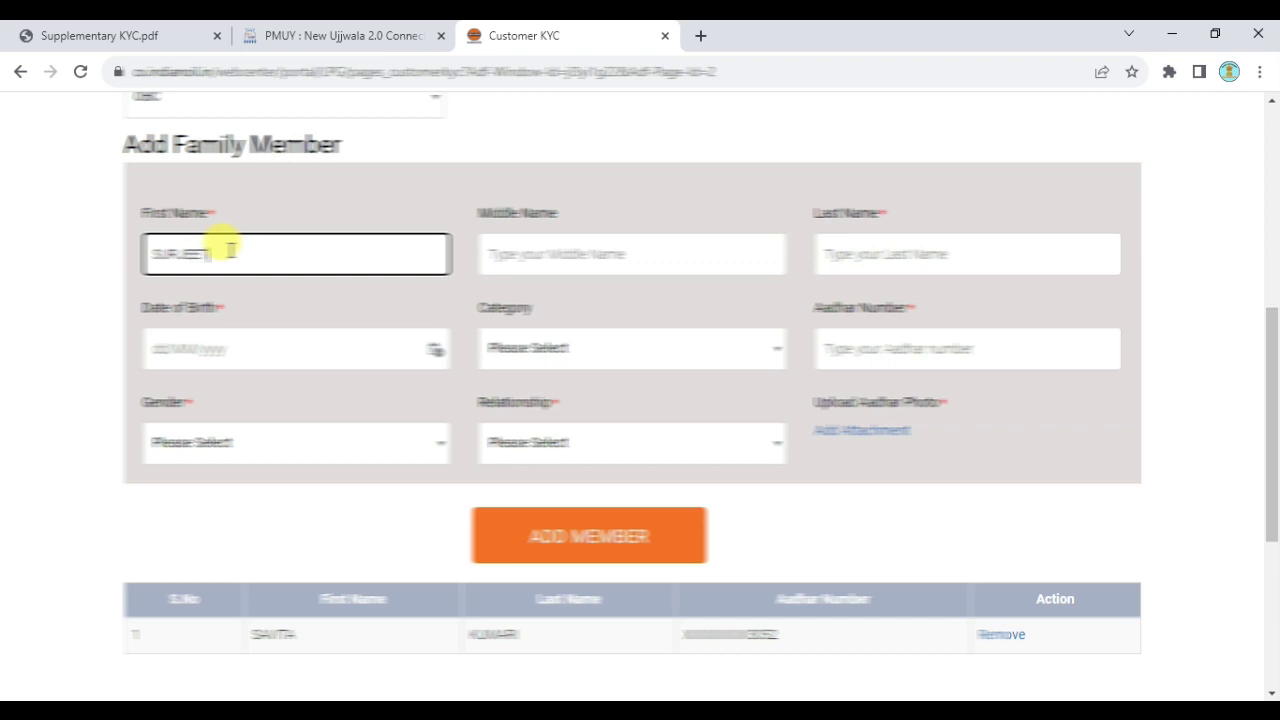
click(857, 256)
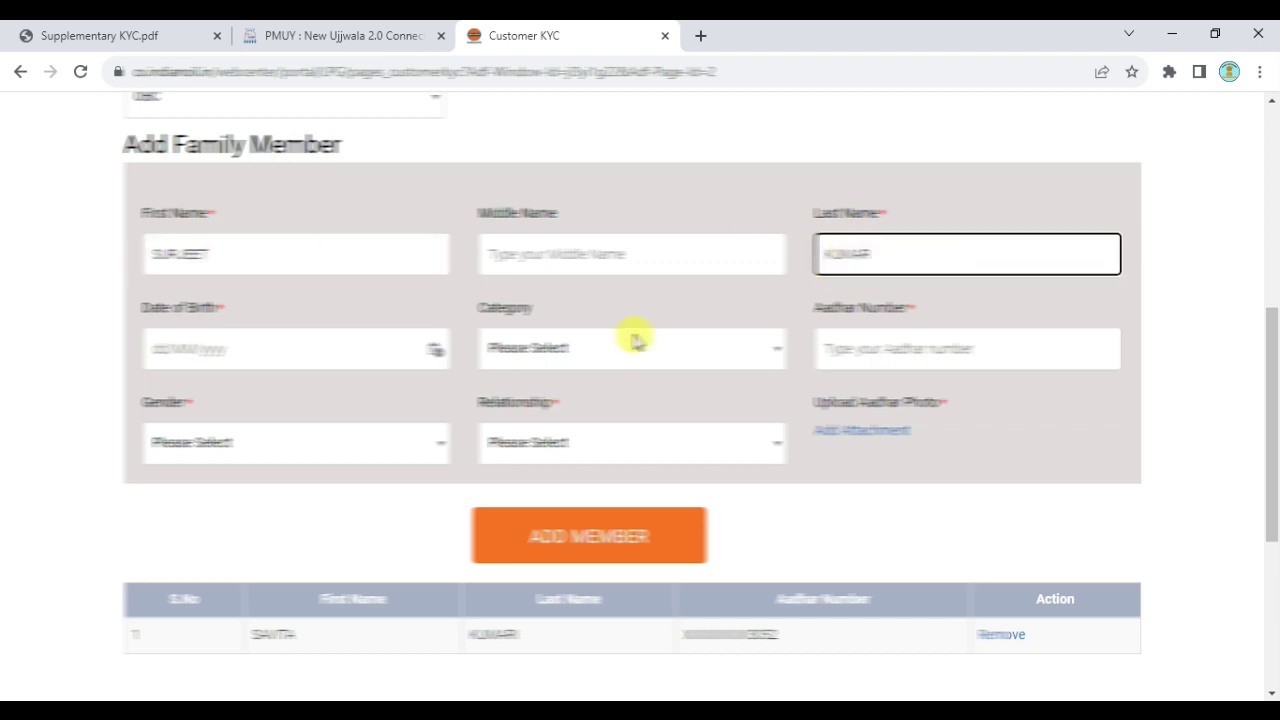
click(233, 342)
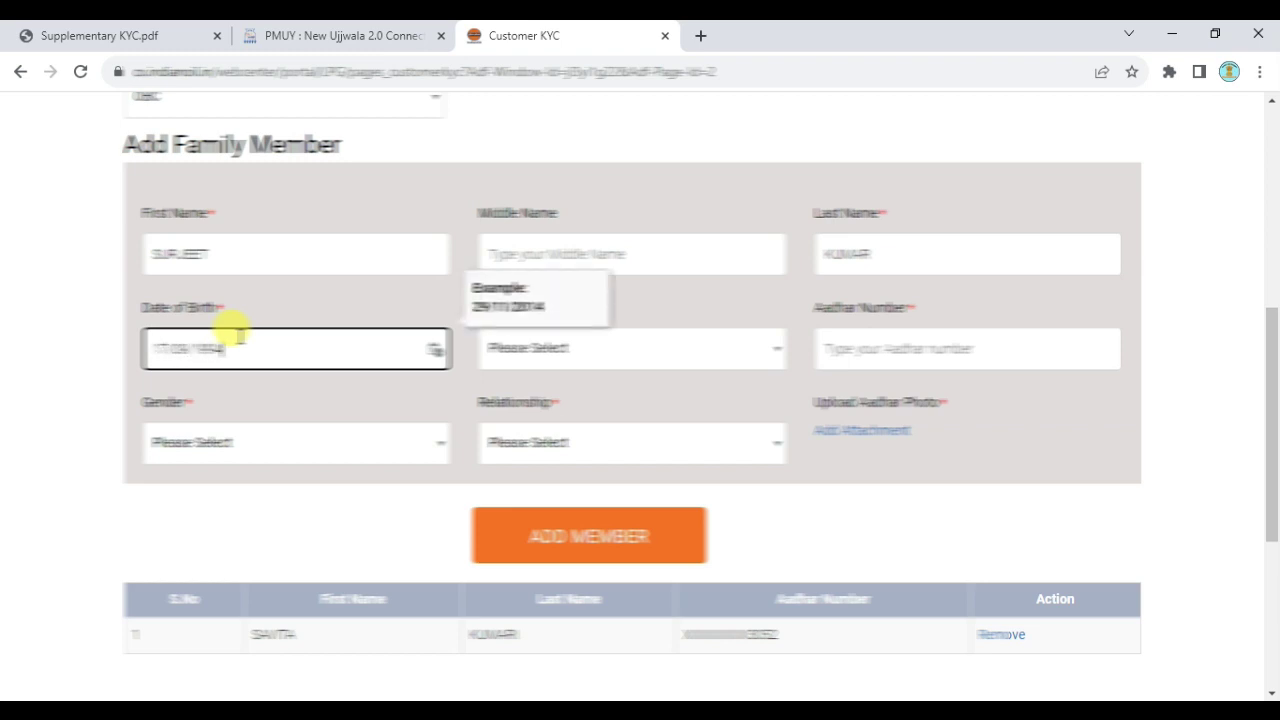
click(703, 350)
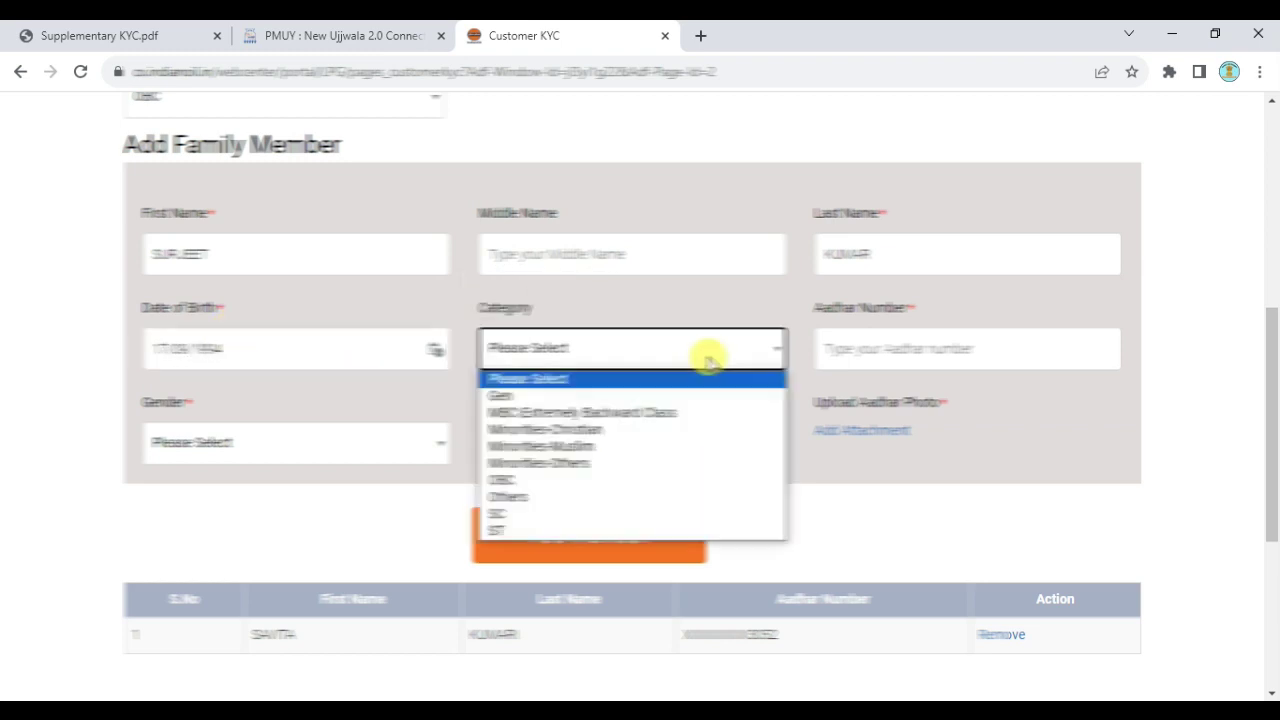
click(533, 483)
Fill the Aadhaar number, set gender Male and relationship HUSBAND, then start the photo upload.
click(845, 348)
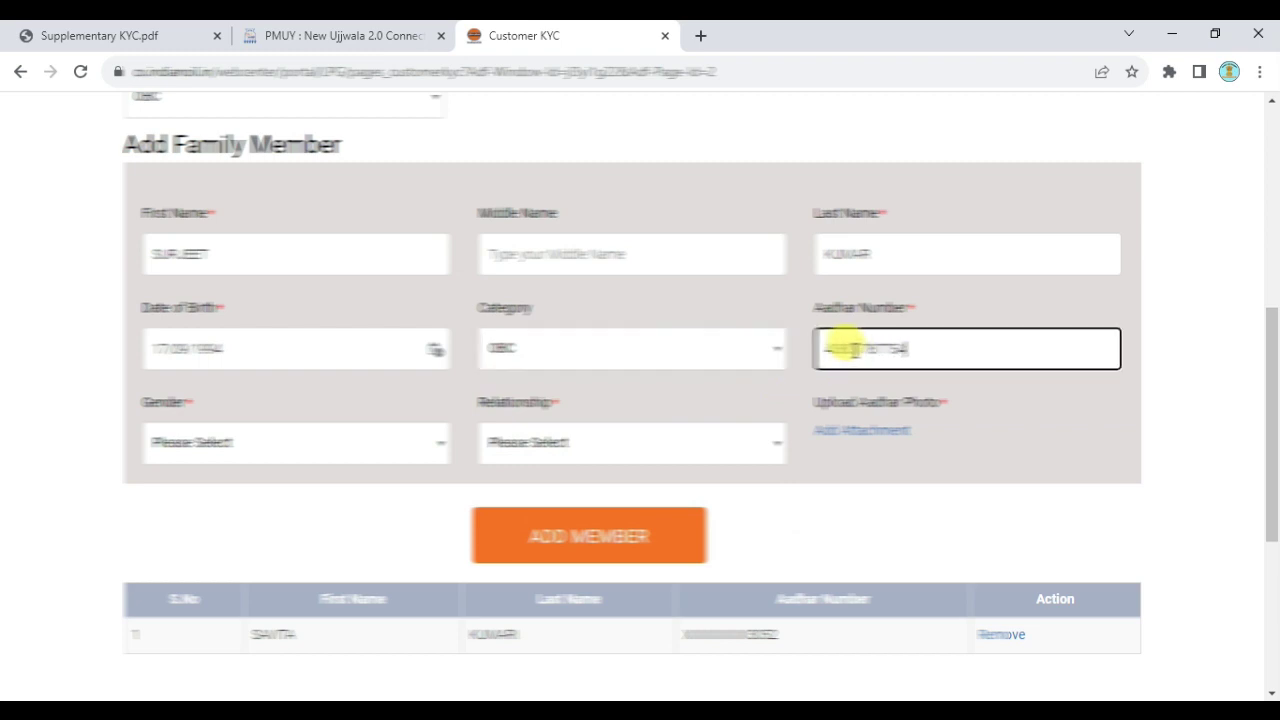
click(257, 442)
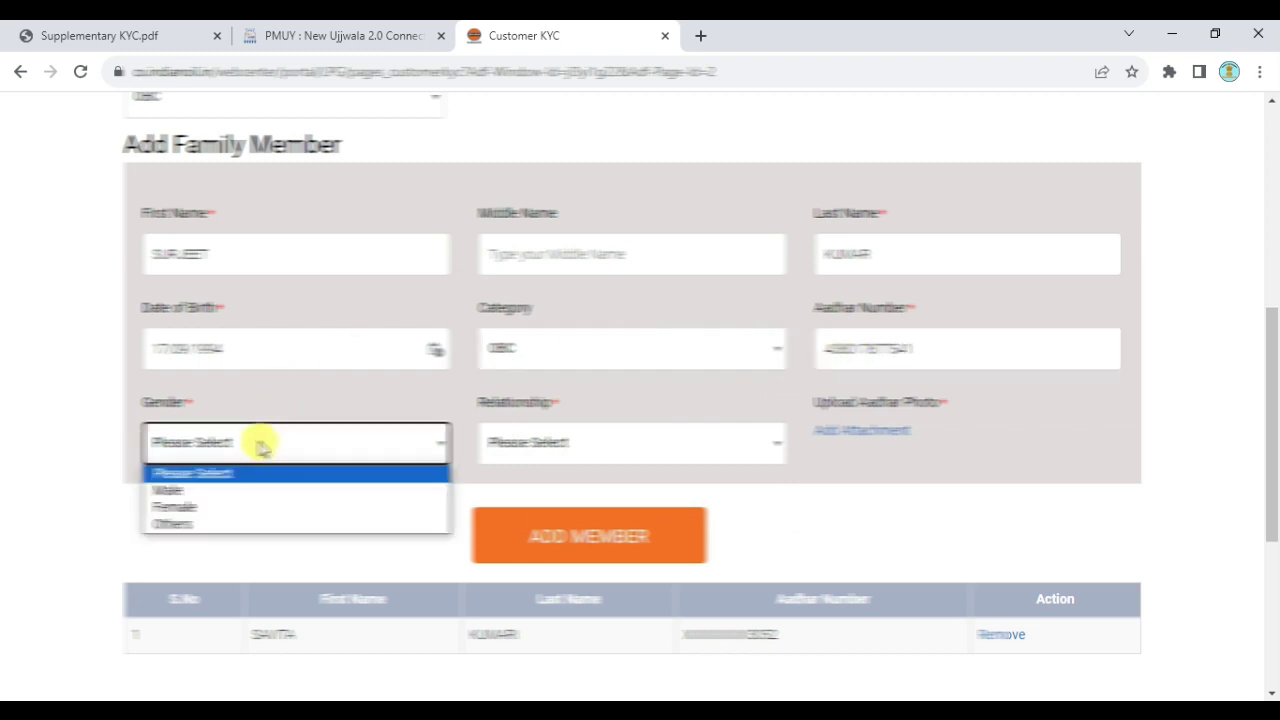
click(212, 491)
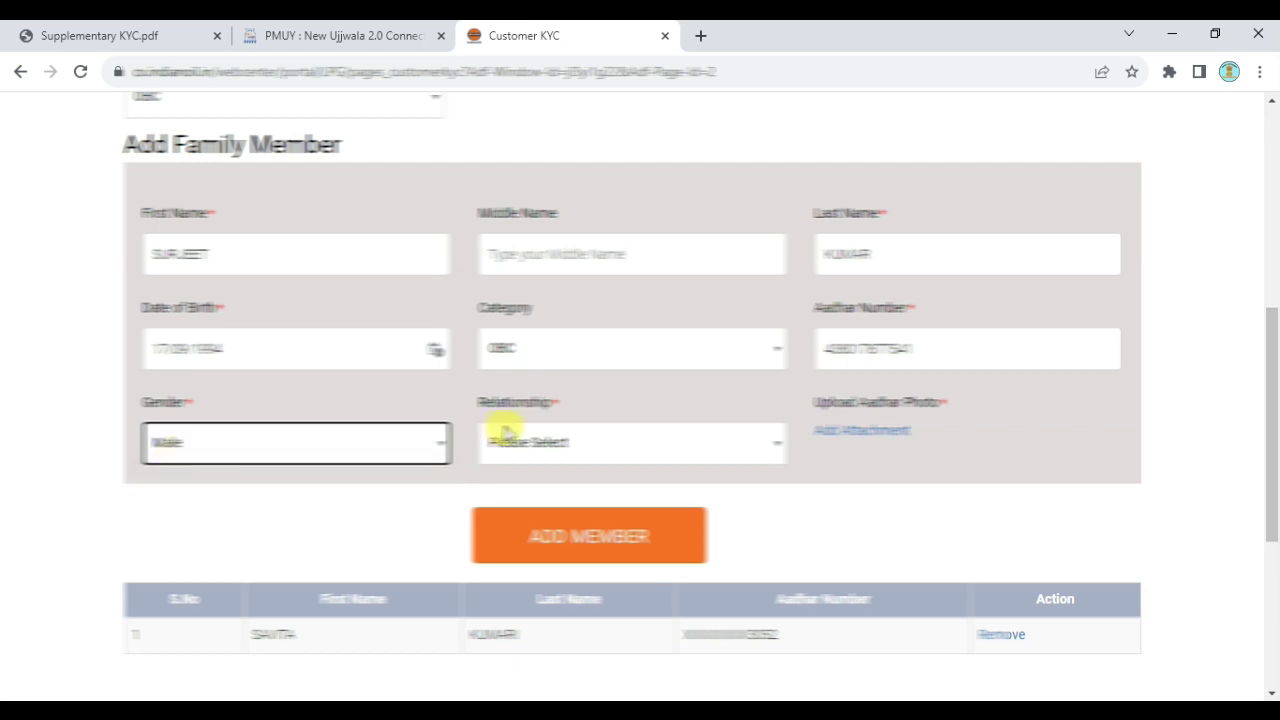
click(545, 441)
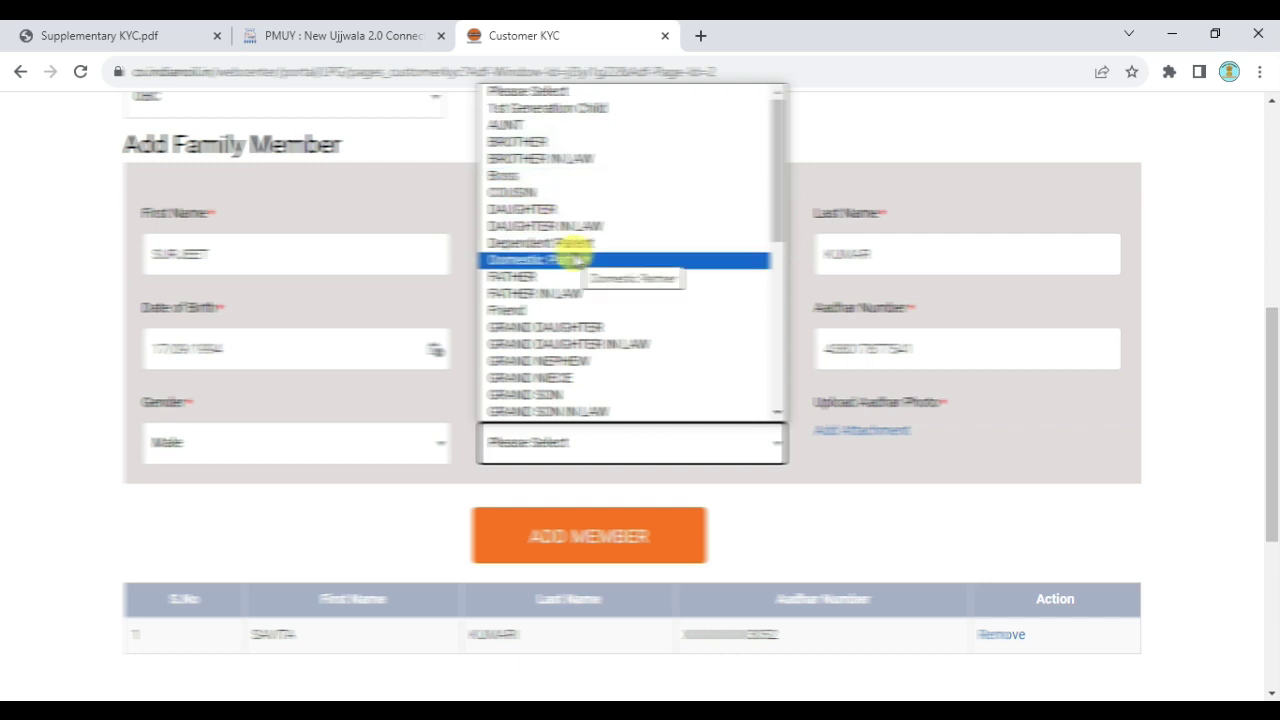
key(h)
key(Down)
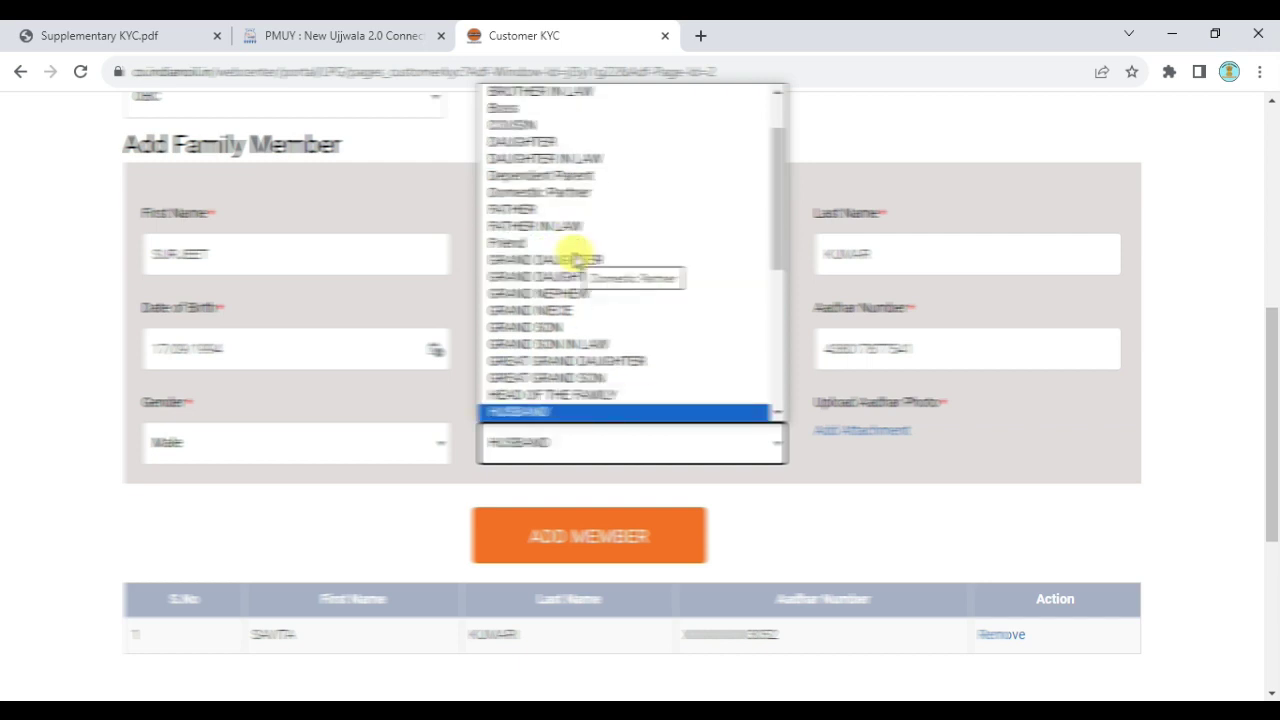
key(Return)
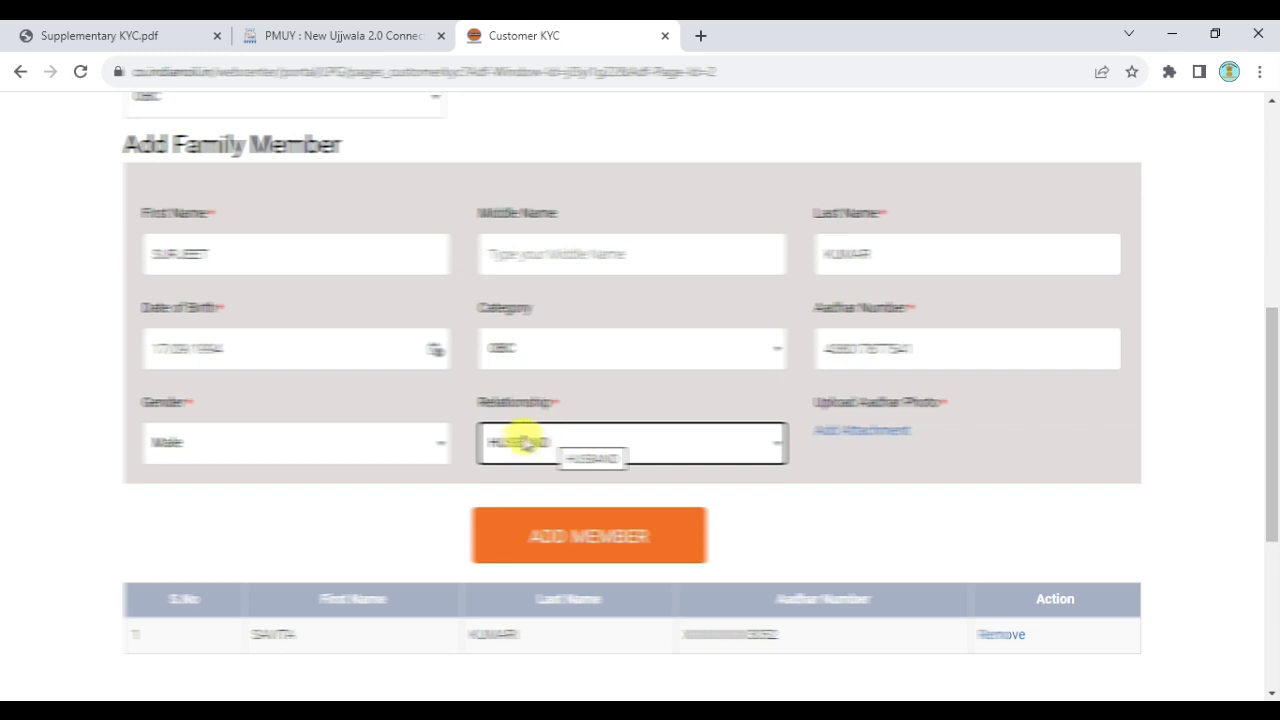
click(864, 432)
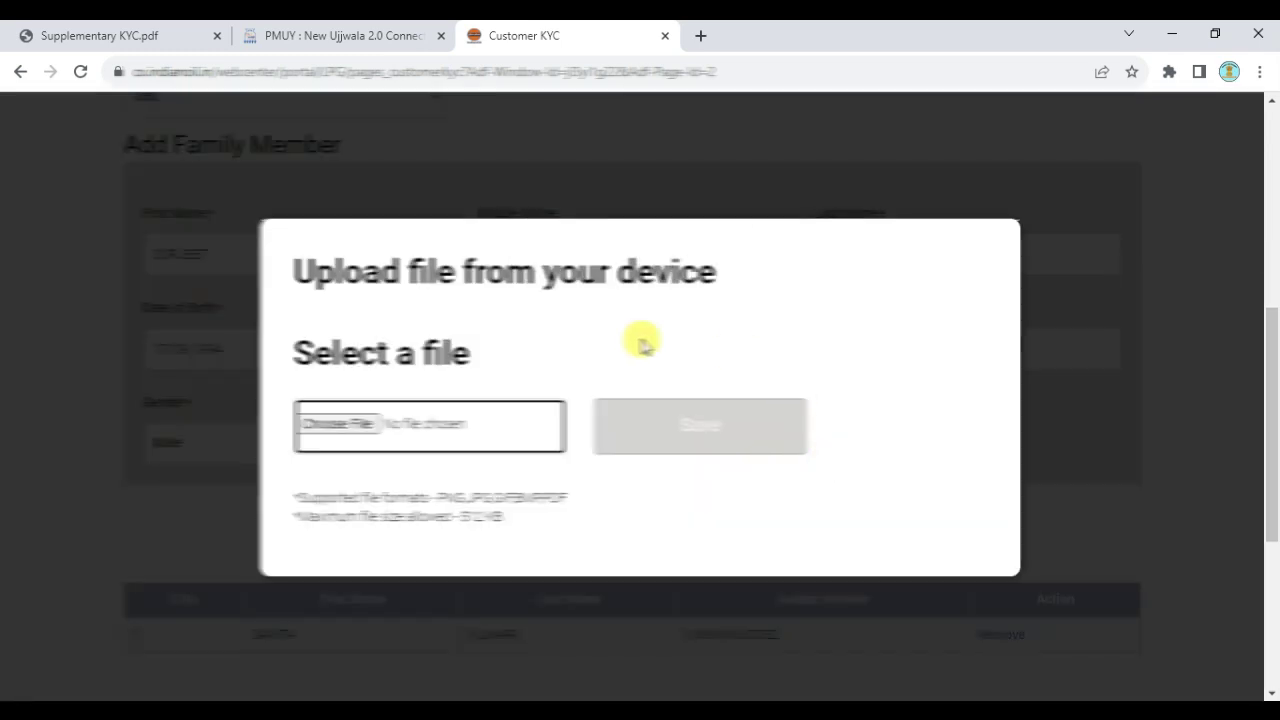
Upload and save the husband's Aadhaar image, then submit him with ADD MEMBER.
click(340, 421)
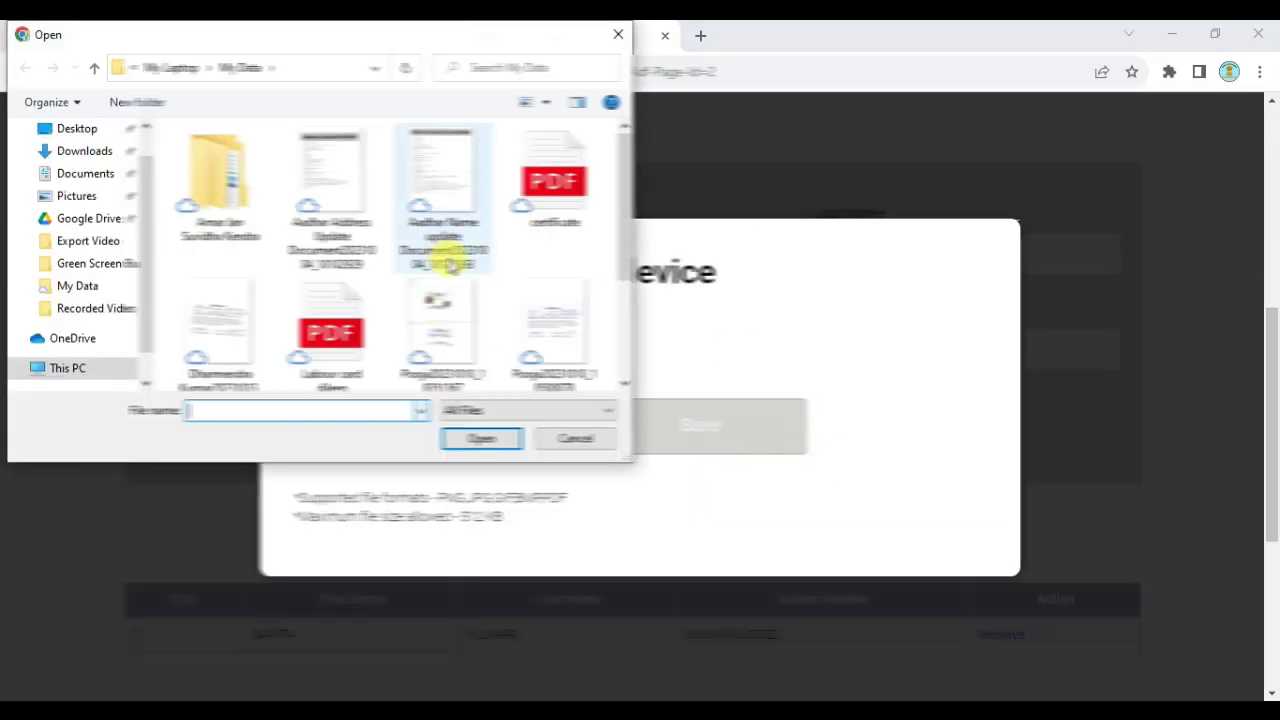
scroll(445, 260, down, 2)
click(355, 310)
click(483, 440)
click(705, 430)
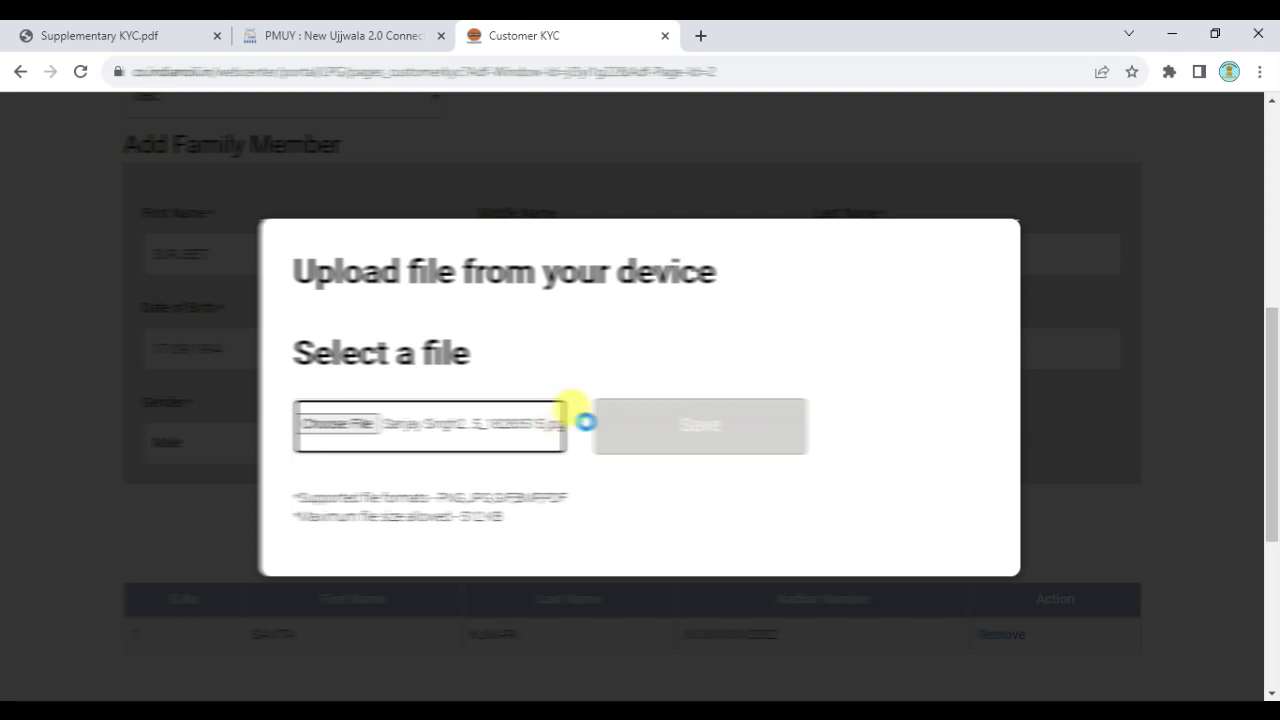
scroll(638, 428, down, 4)
click(676, 416)
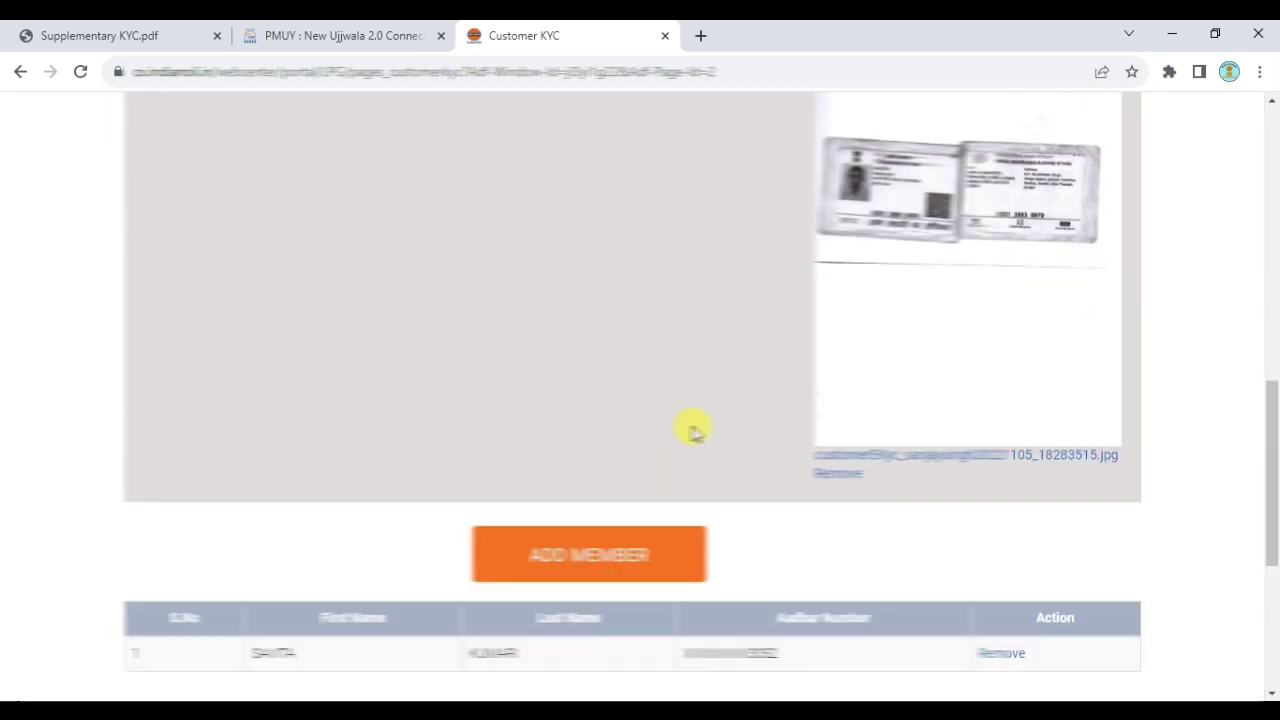
click(591, 545)
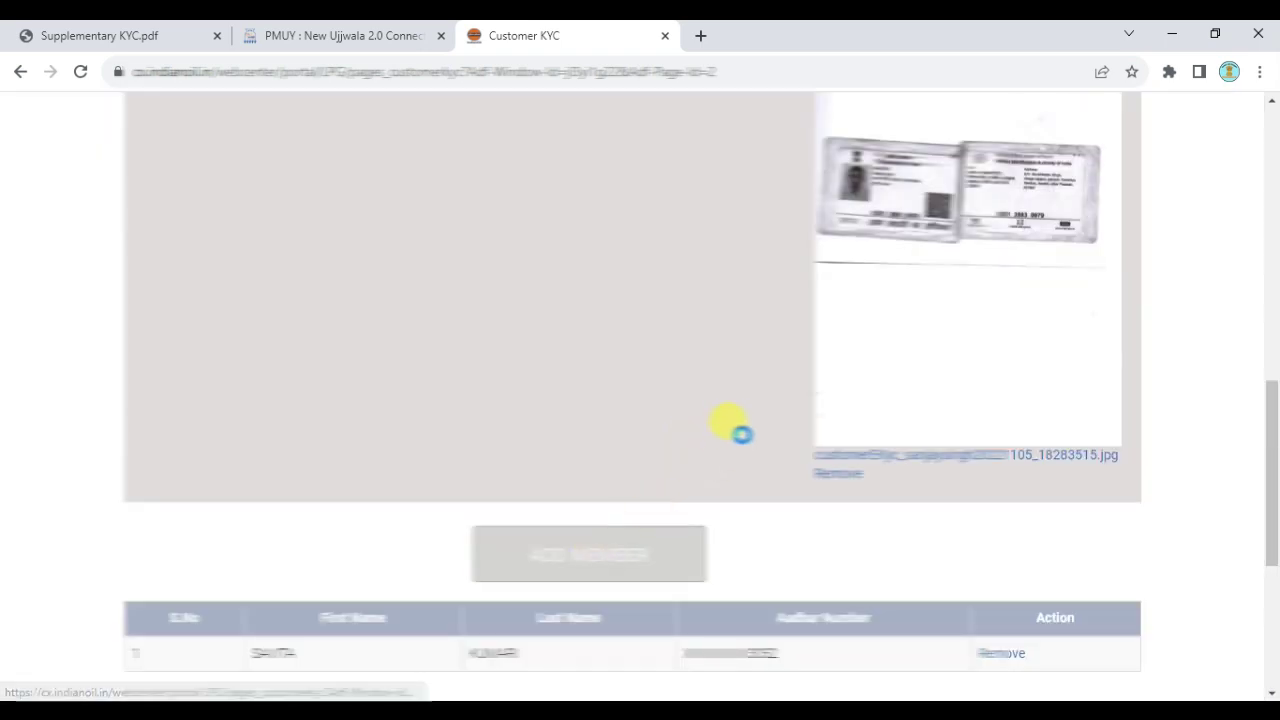
scroll(743, 429, down, 4)
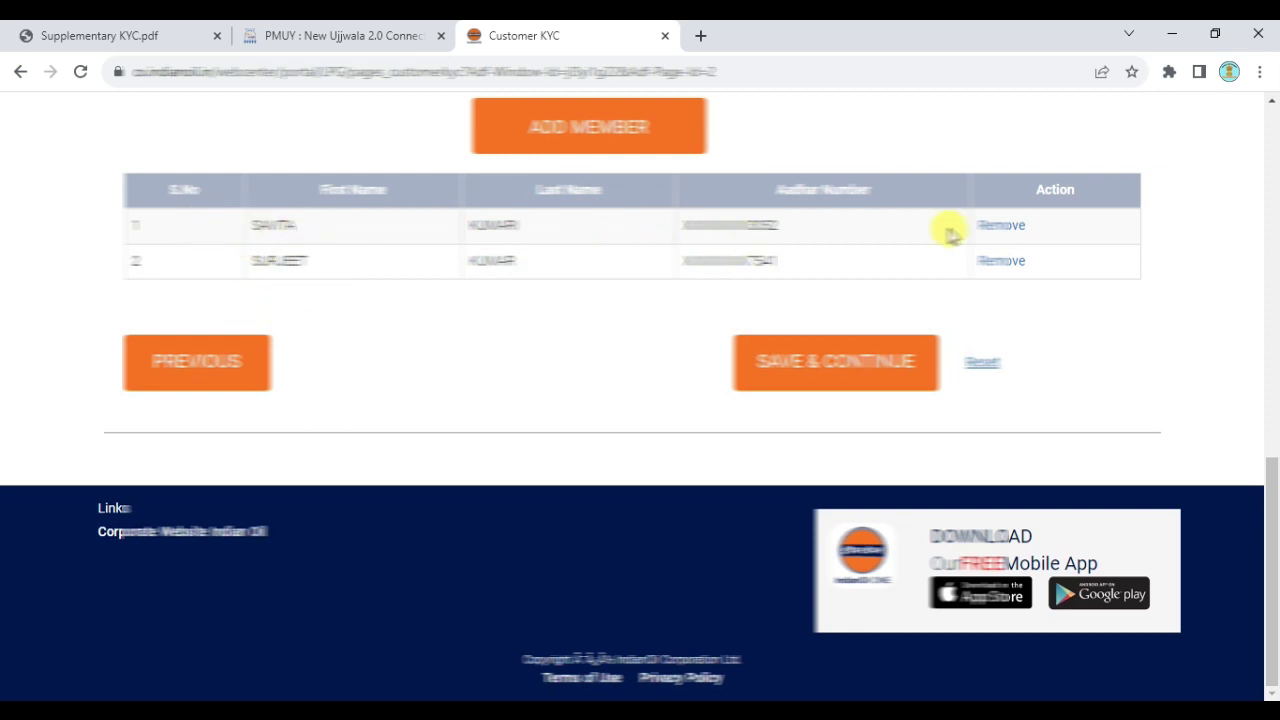
Review the two-member household table and save-and-continue to the Other Details step.
scroll(782, 284, up, 1)
scroll(782, 284, up, 3)
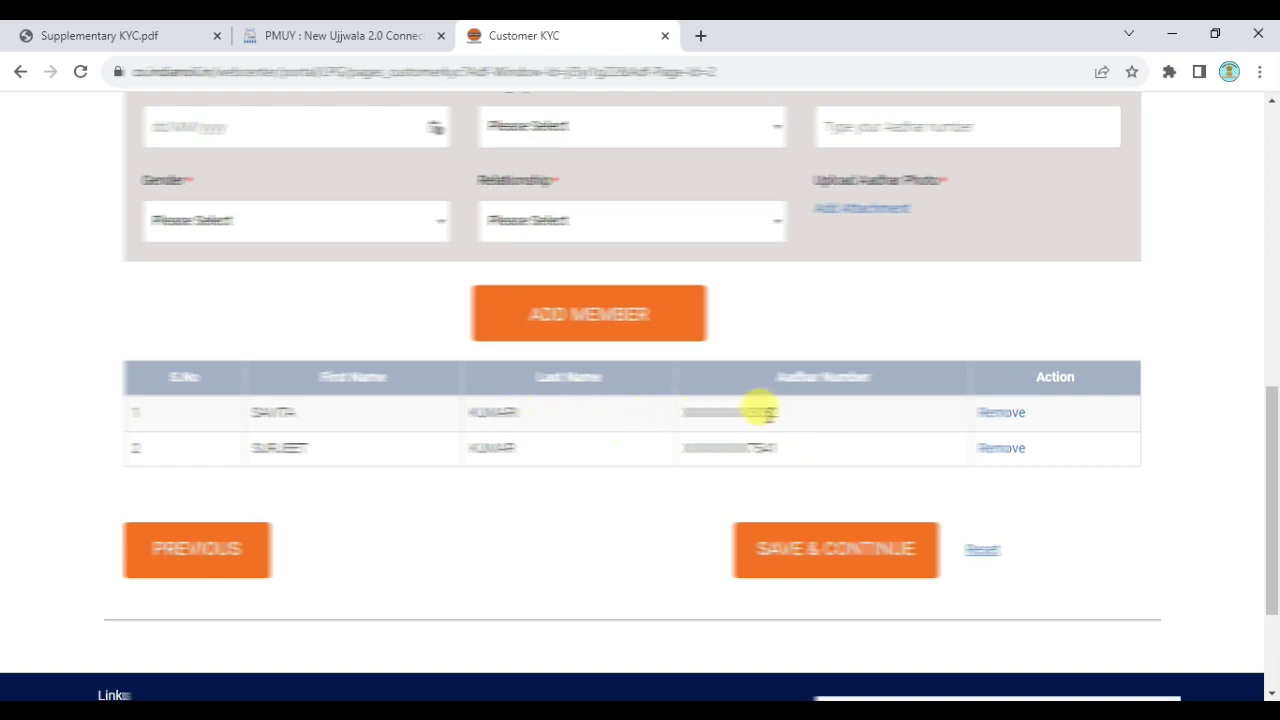
scroll(757, 428, up, 3)
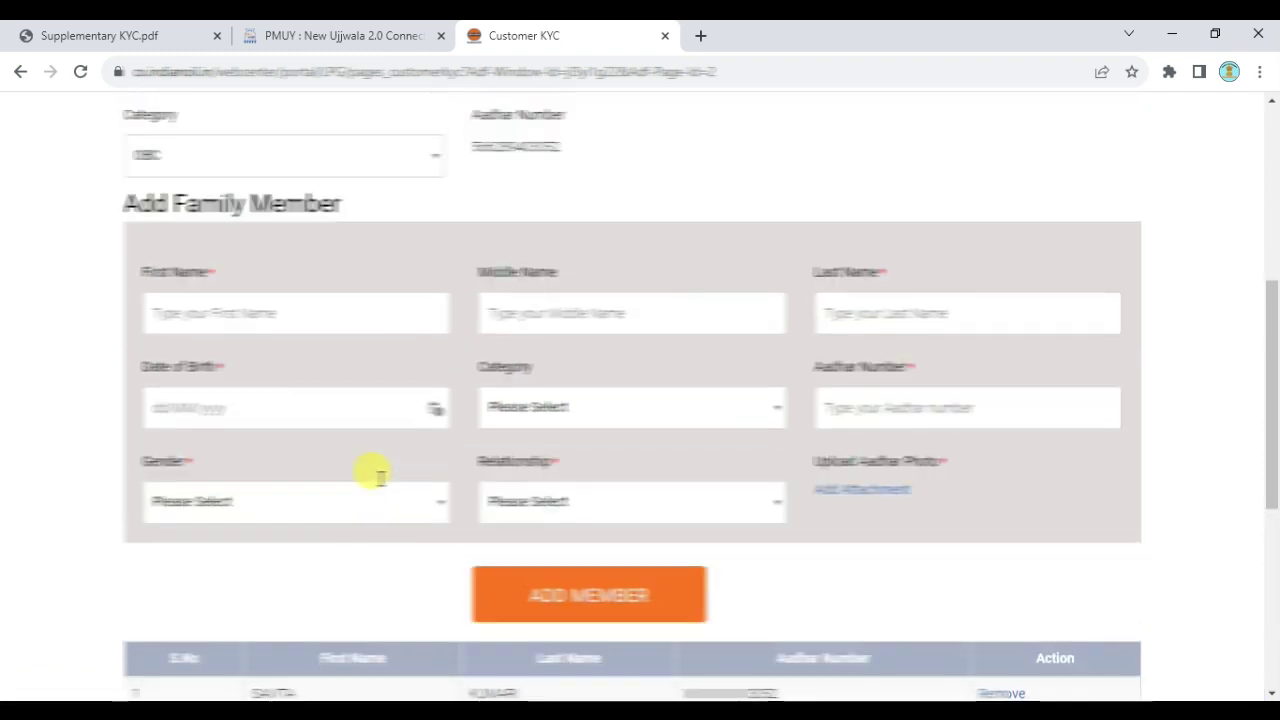
scroll(313, 372, down, 3)
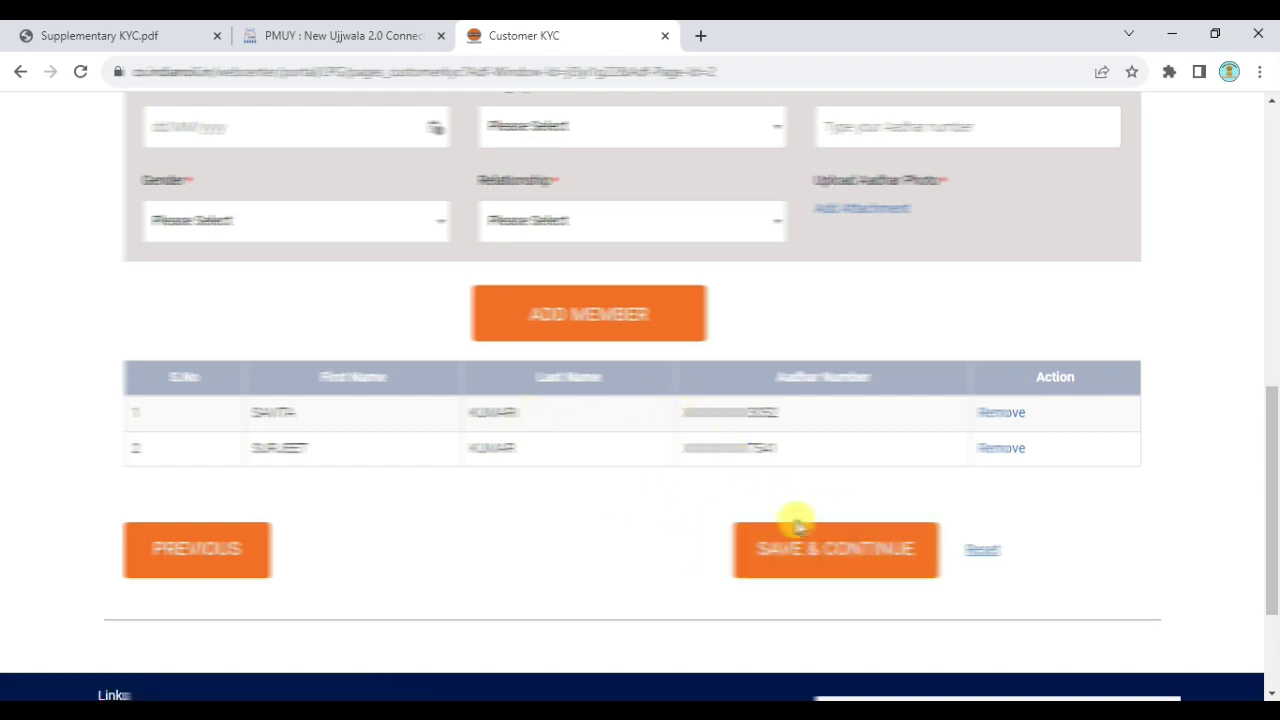
click(822, 568)
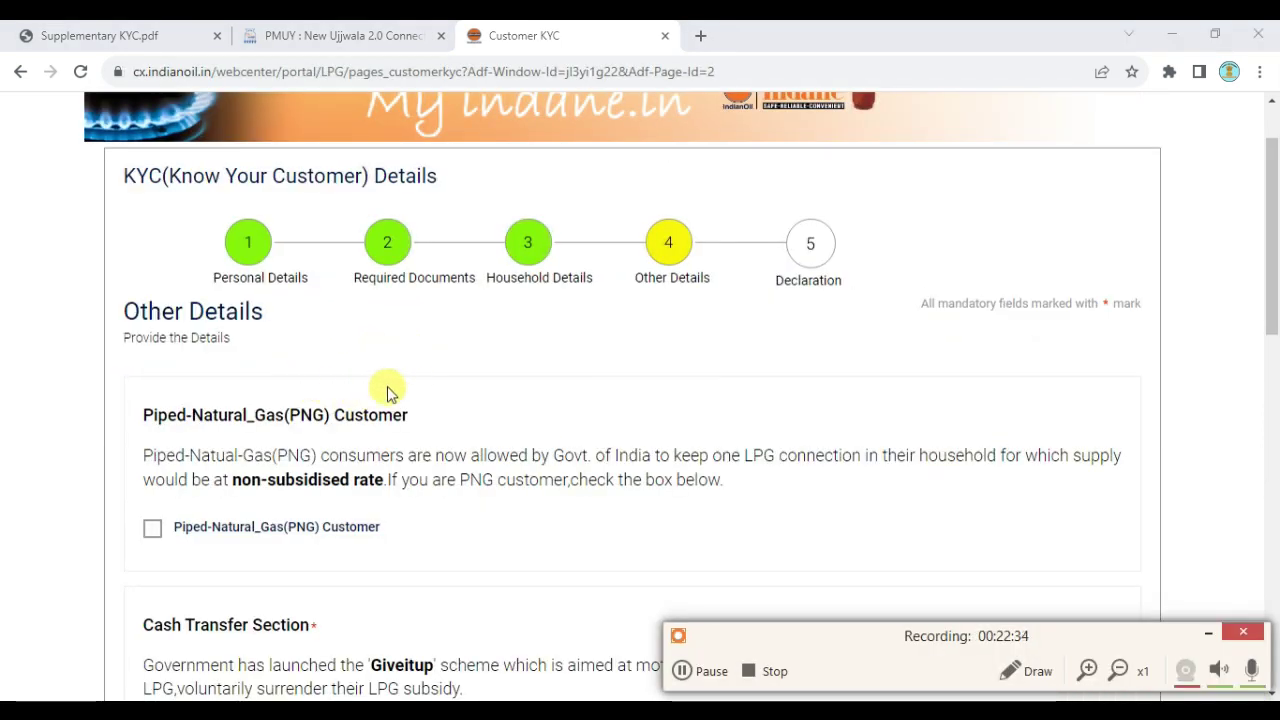
Scroll through the Other Details PNG, Cash Transfer and Ration Card sections.
scroll(300, 420, down, 2)
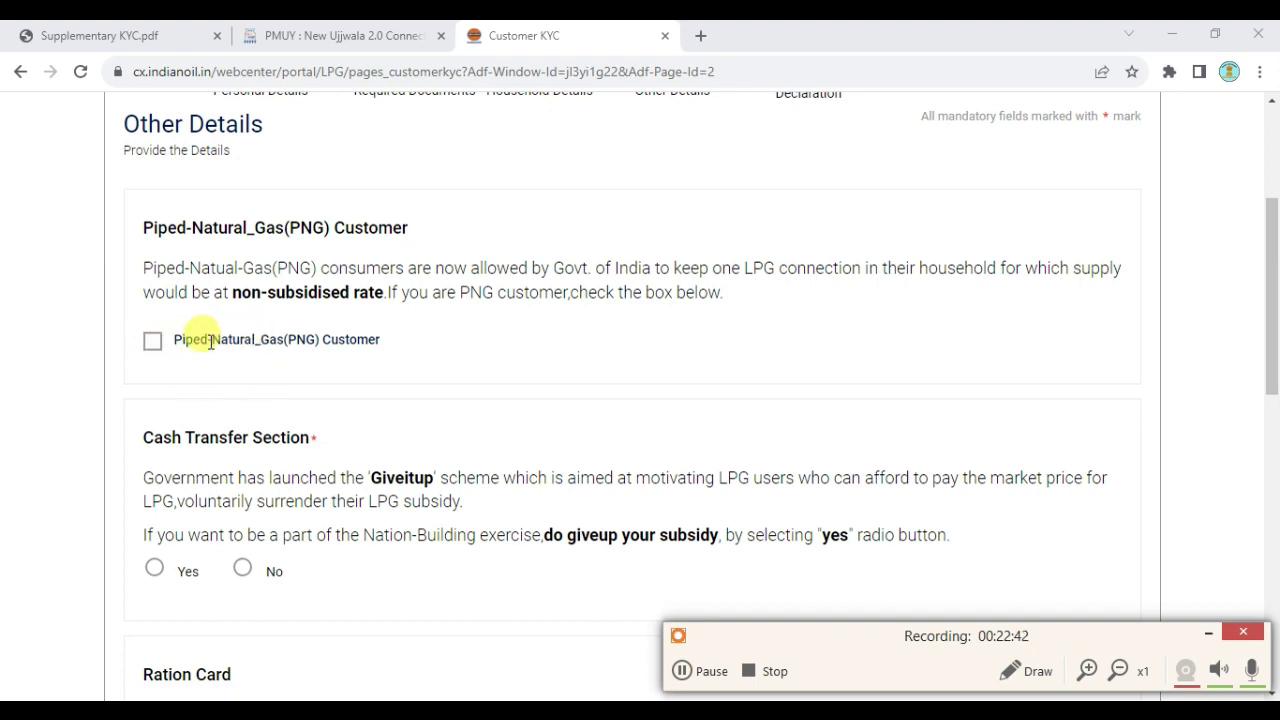
scroll(212, 380, down, 1)
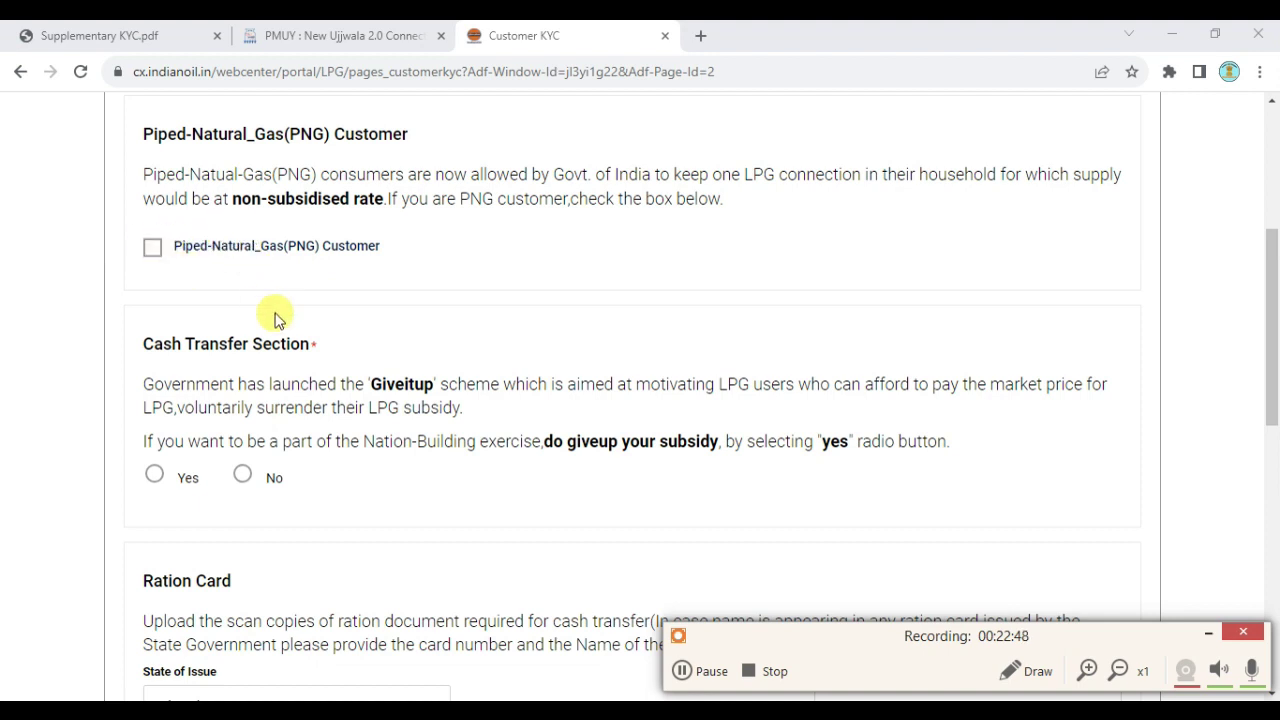
scroll(260, 305, down, 1)
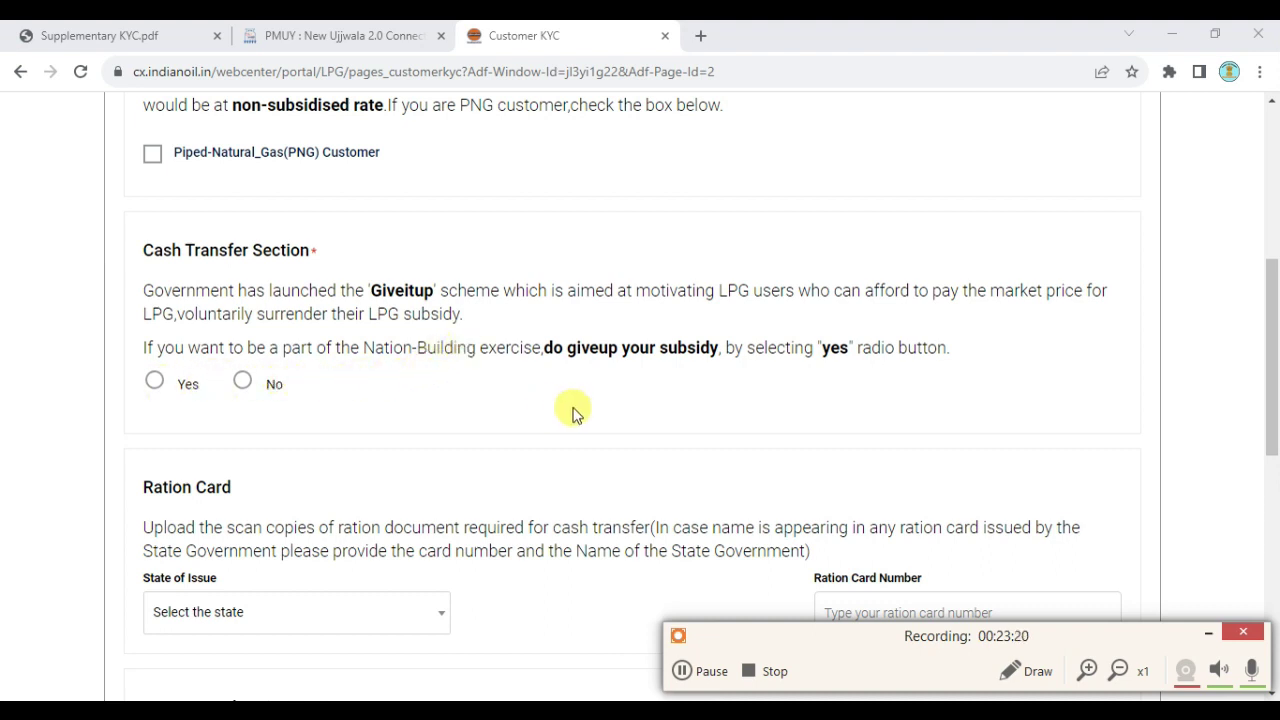
scroll(571, 414, up, 1)
Answer No to giving up the LPG subsidy.
click(242, 475)
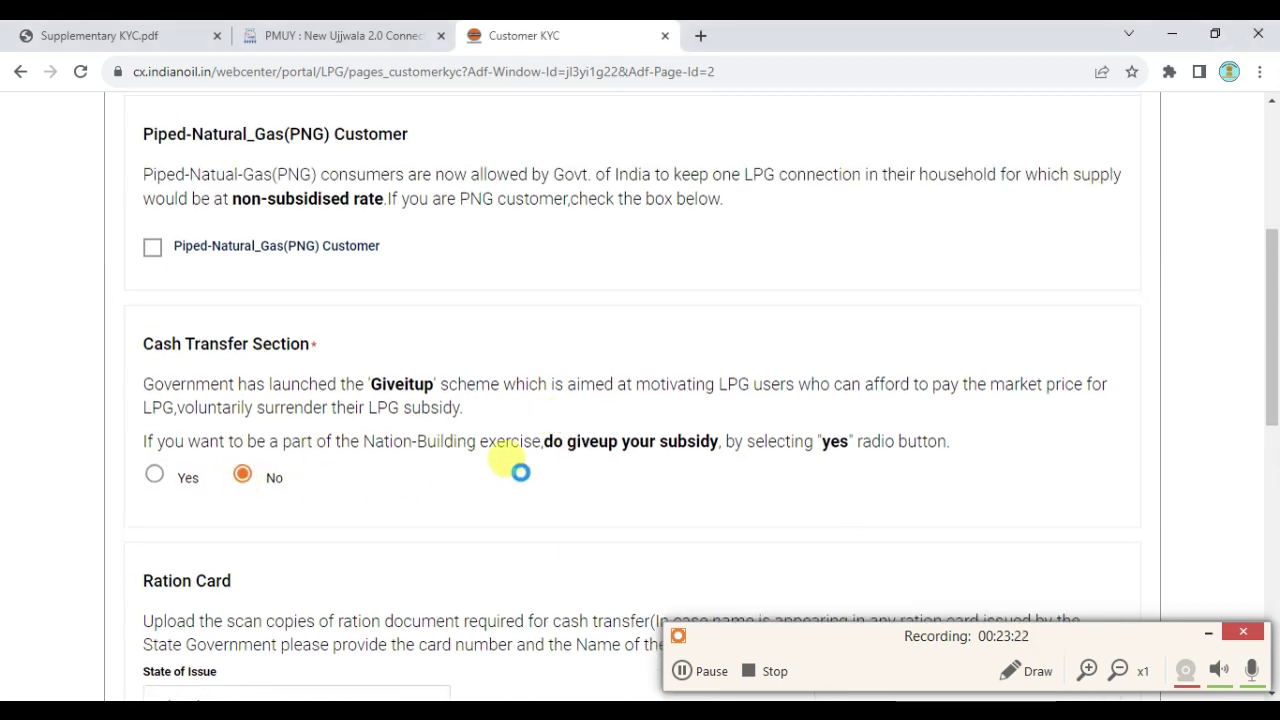
scroll(460, 400, down, 1)
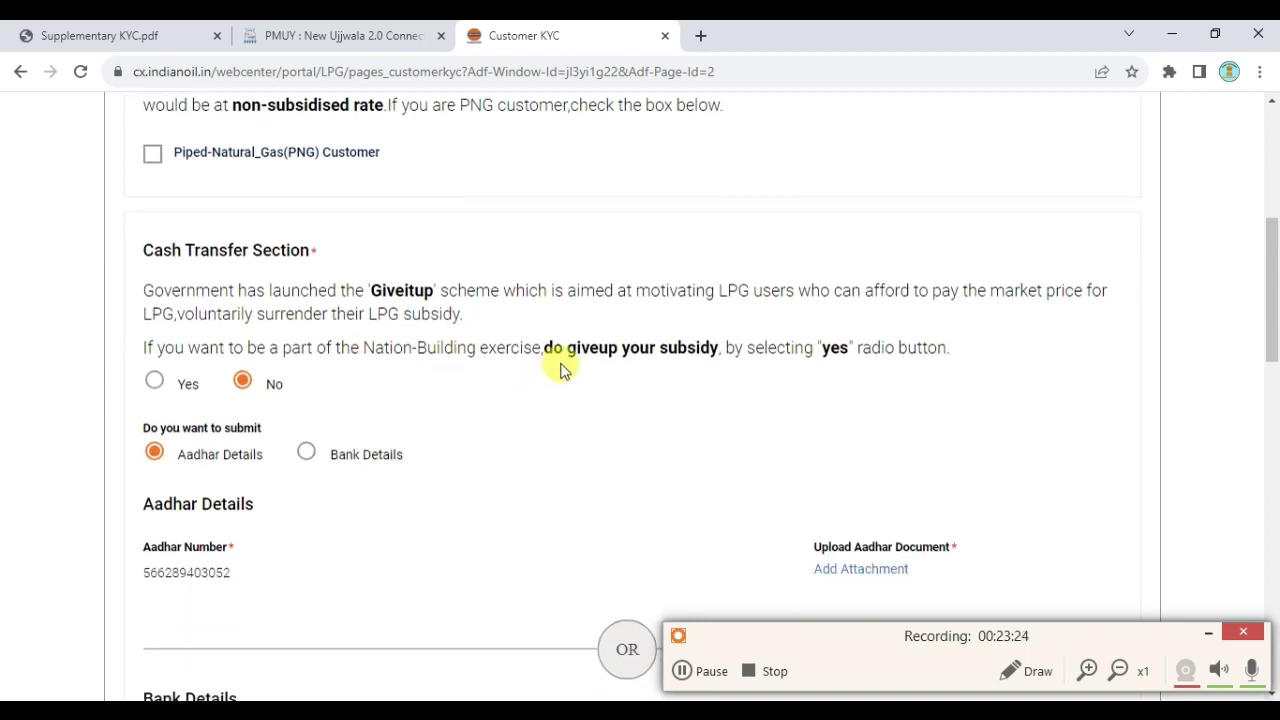
scroll(414, 323, up, 1)
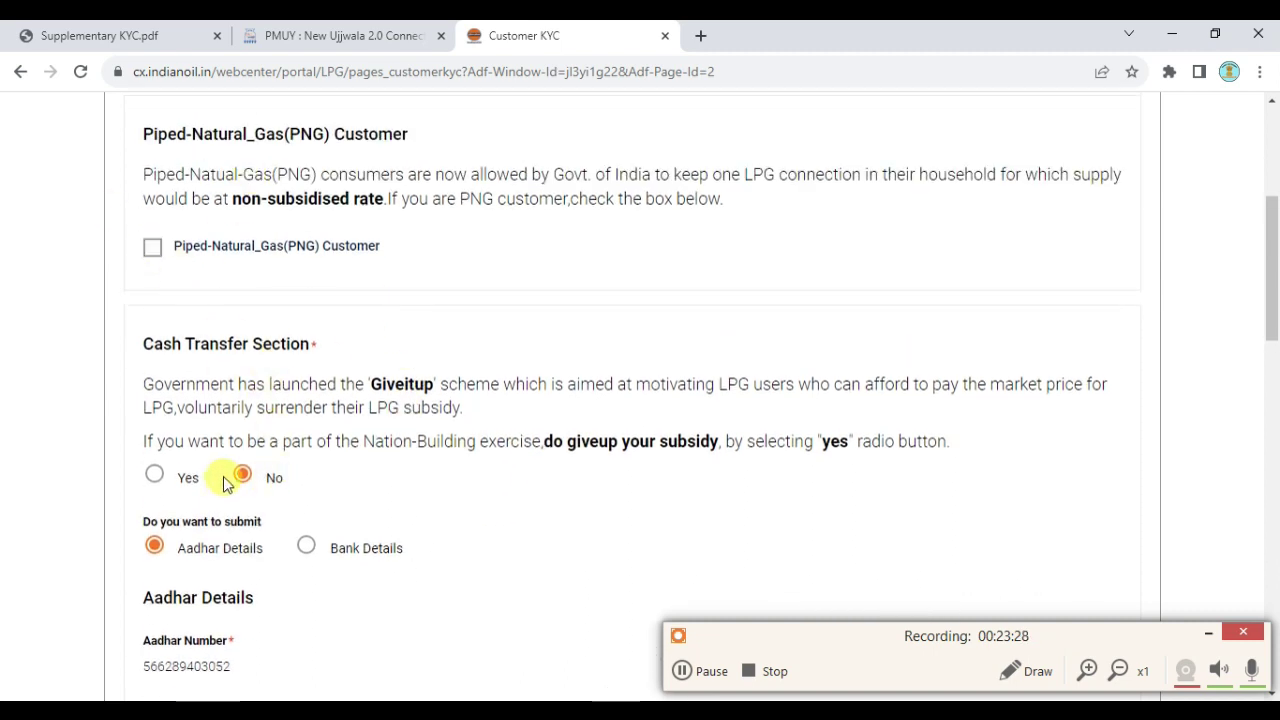
scroll(451, 409, down, 2)
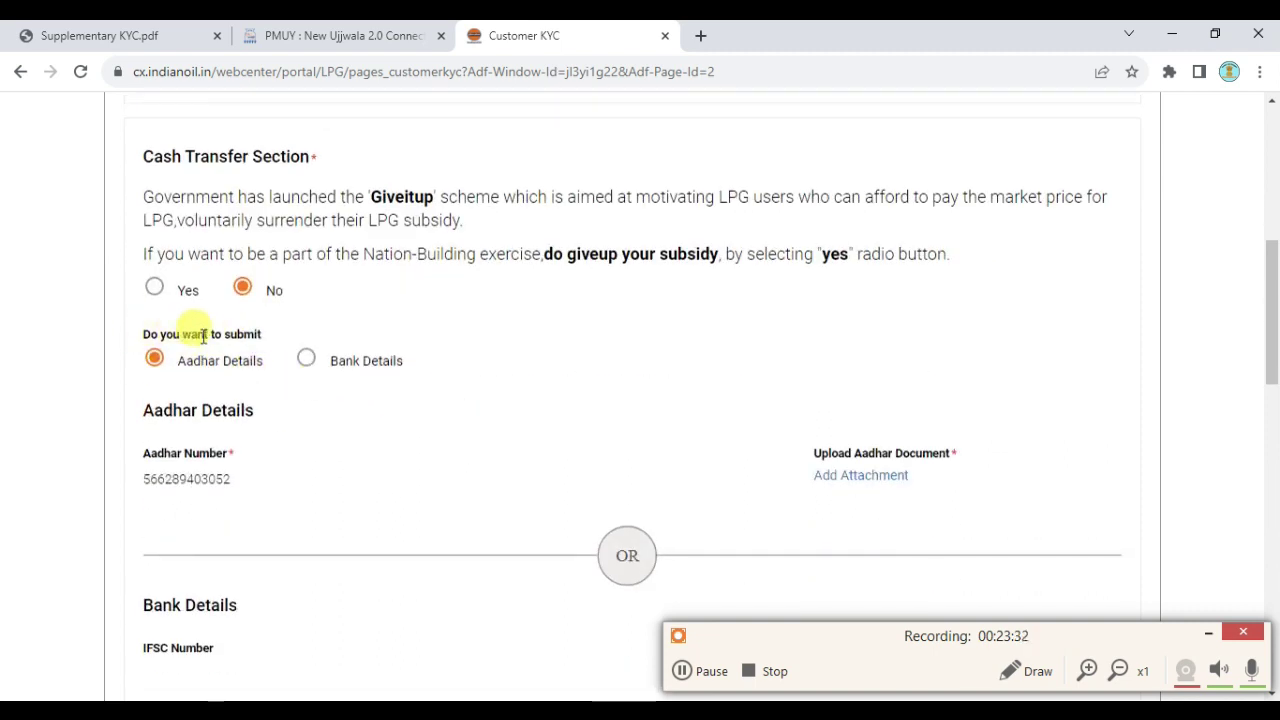
scroll(386, 389, down, 2)
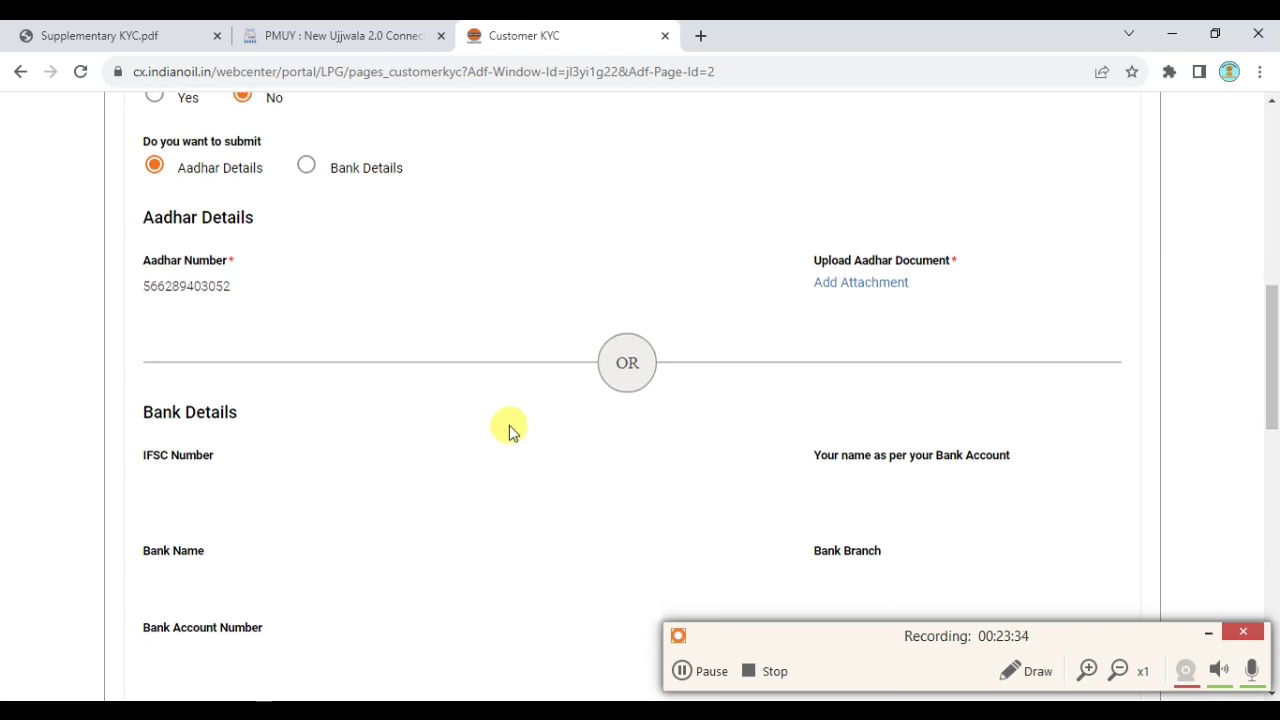
scroll(509, 429, down, 2)
scroll(509, 437, up, 3)
scroll(509, 437, down, 1)
scroll(480, 445, down, 1)
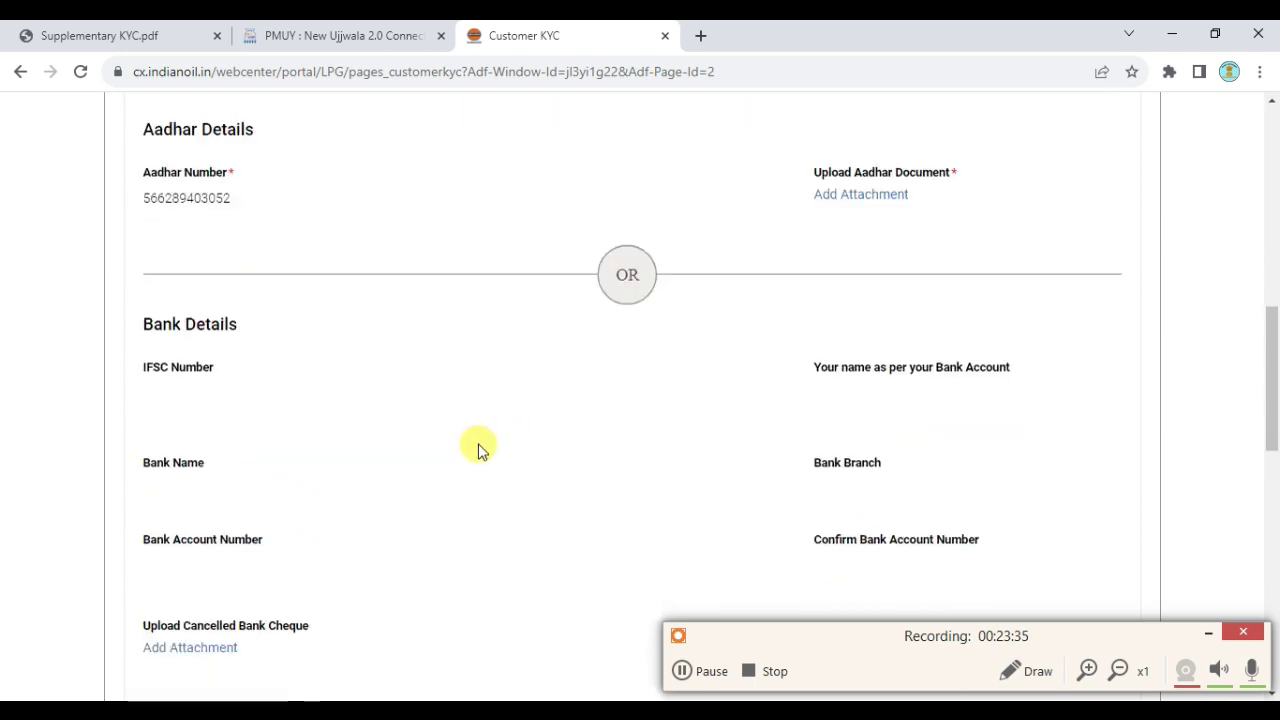
scroll(477, 449, up, 2)
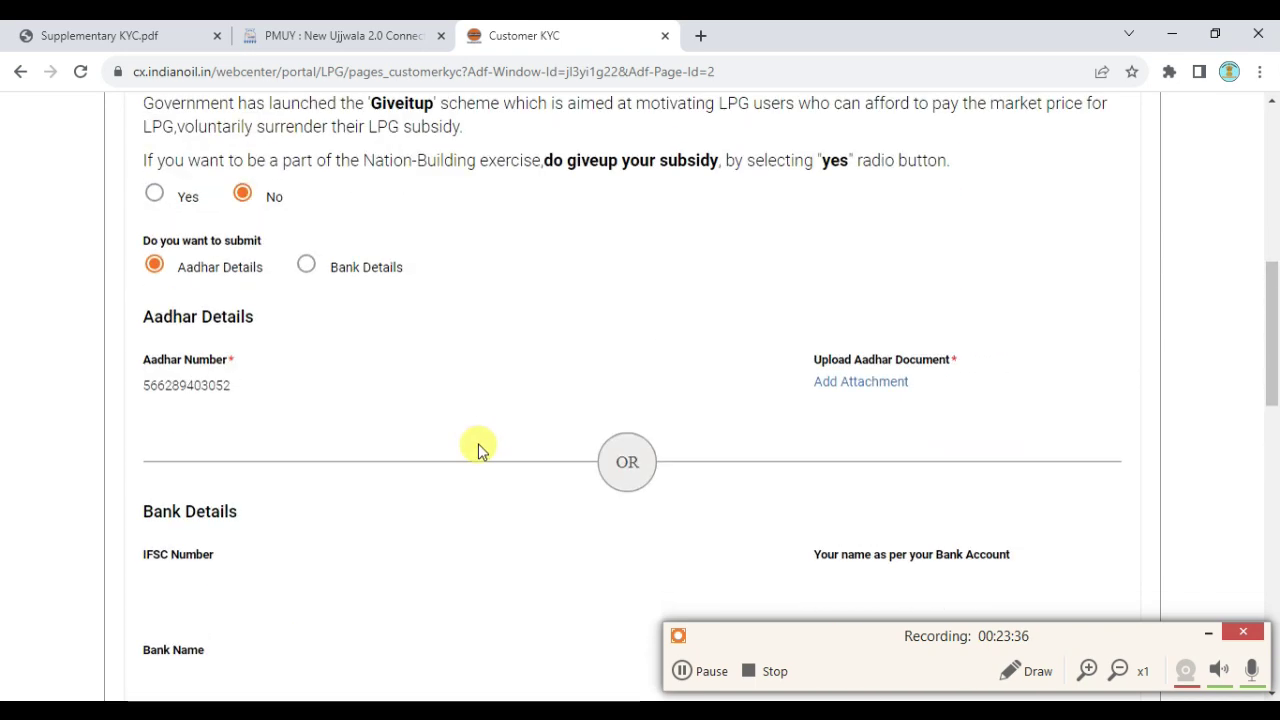
Choose Aadhar Details instead of Bank Details under 'Do you want to submit'.
click(307, 266)
scroll(391, 429, down, 1)
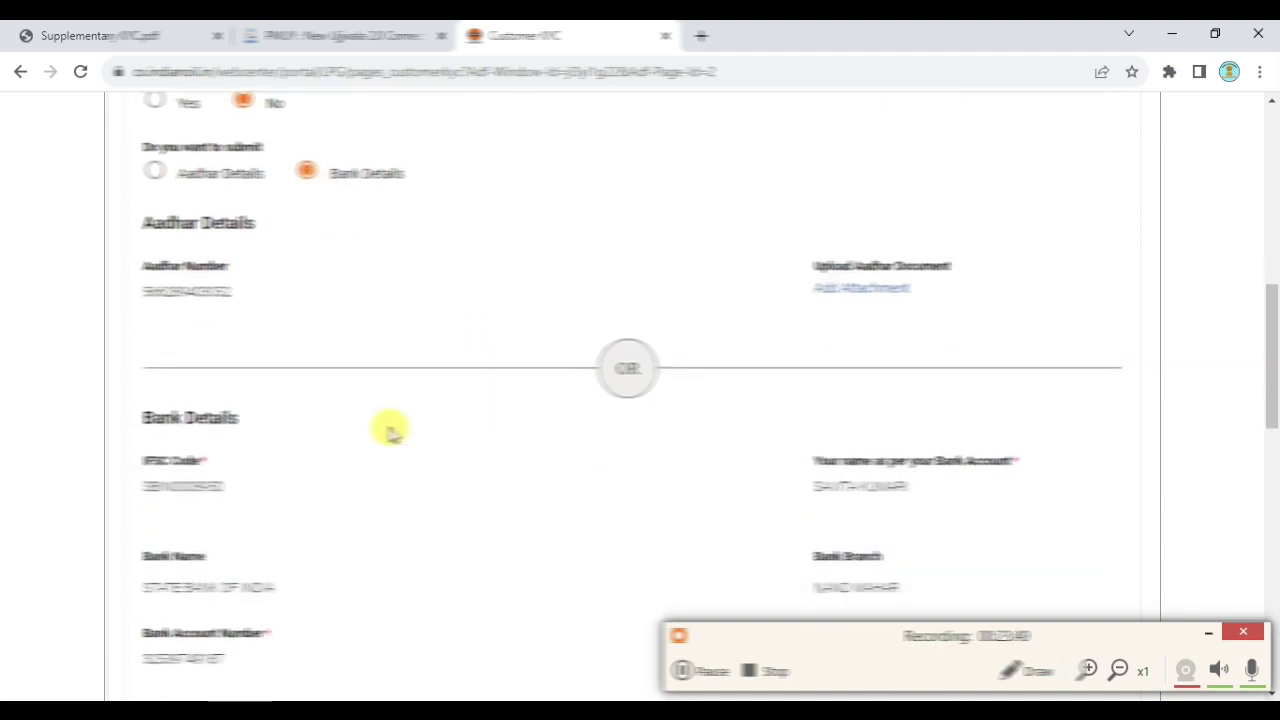
scroll(734, 509, down, 2)
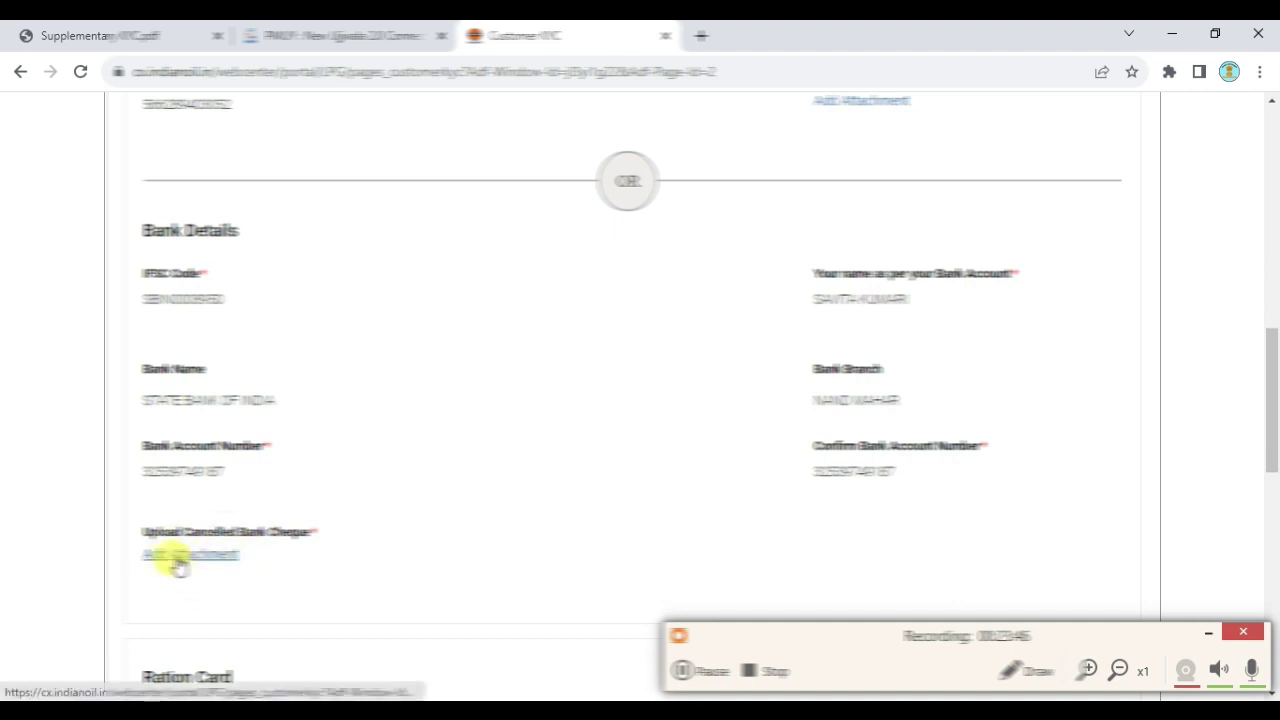
scroll(480, 477, up, 3)
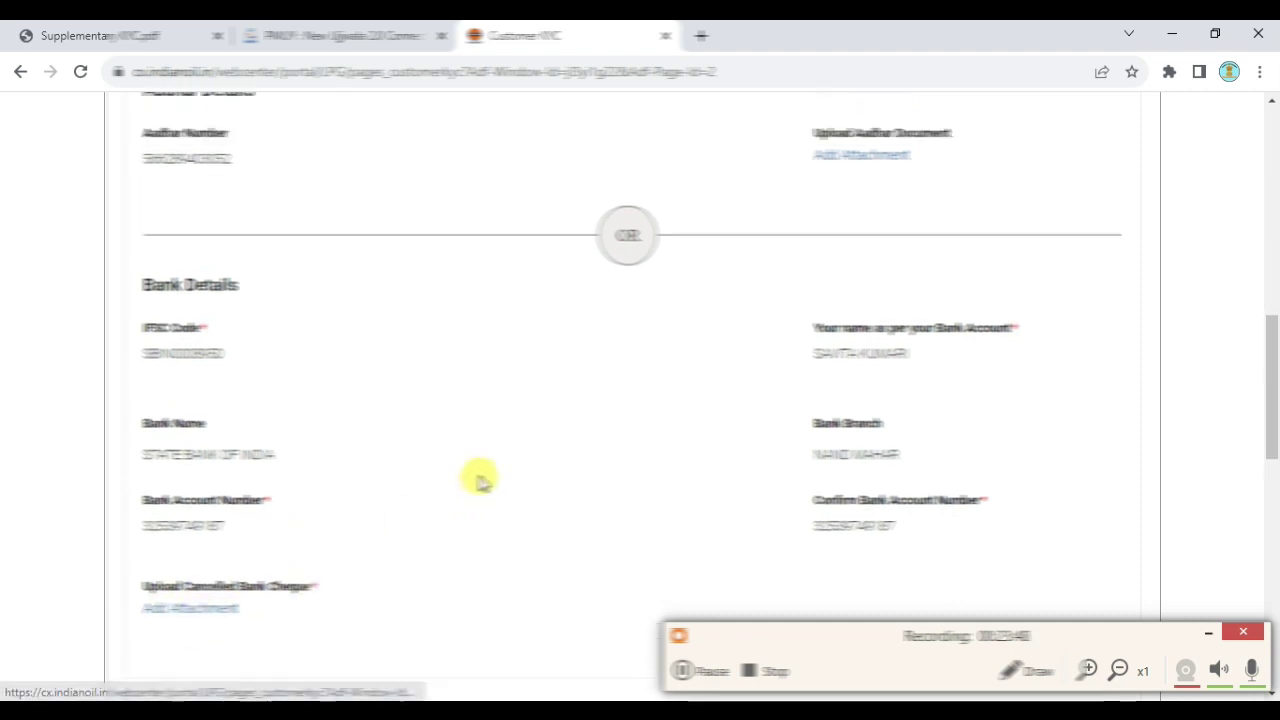
click(155, 265)
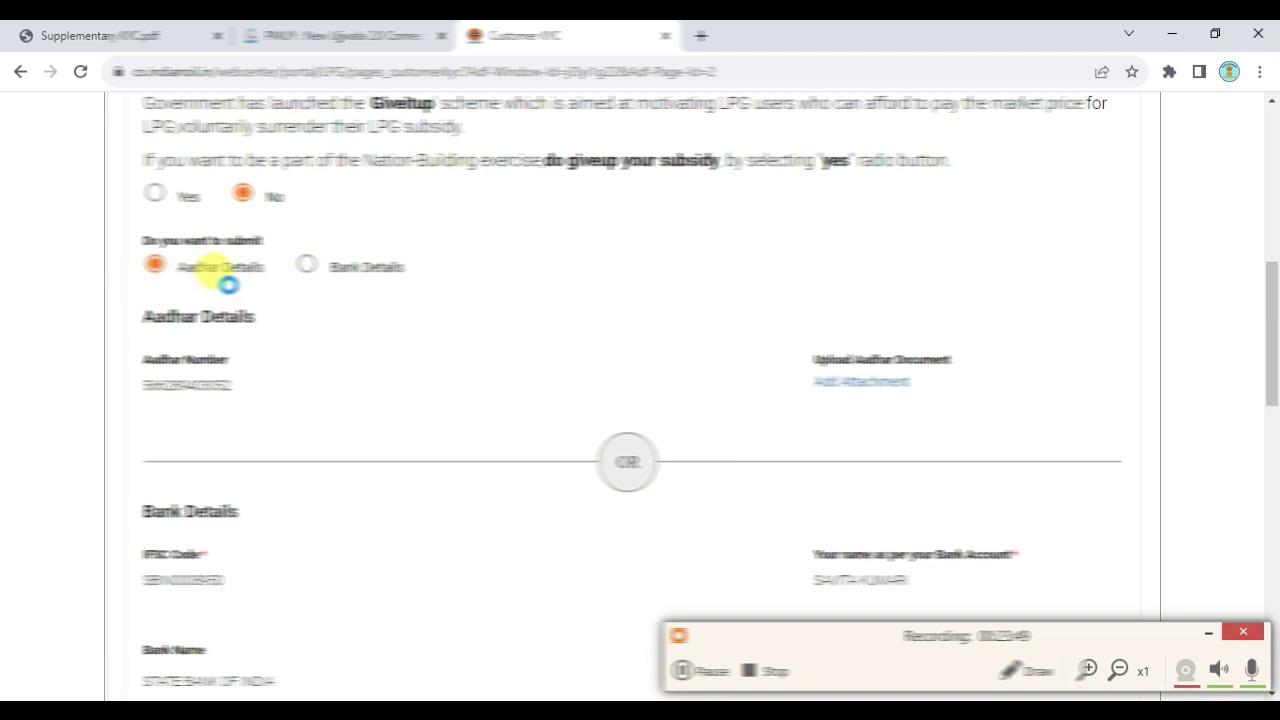
Attach the Aadhaar card JPG as the Aadhar document and save it.
click(855, 385)
click(372, 433)
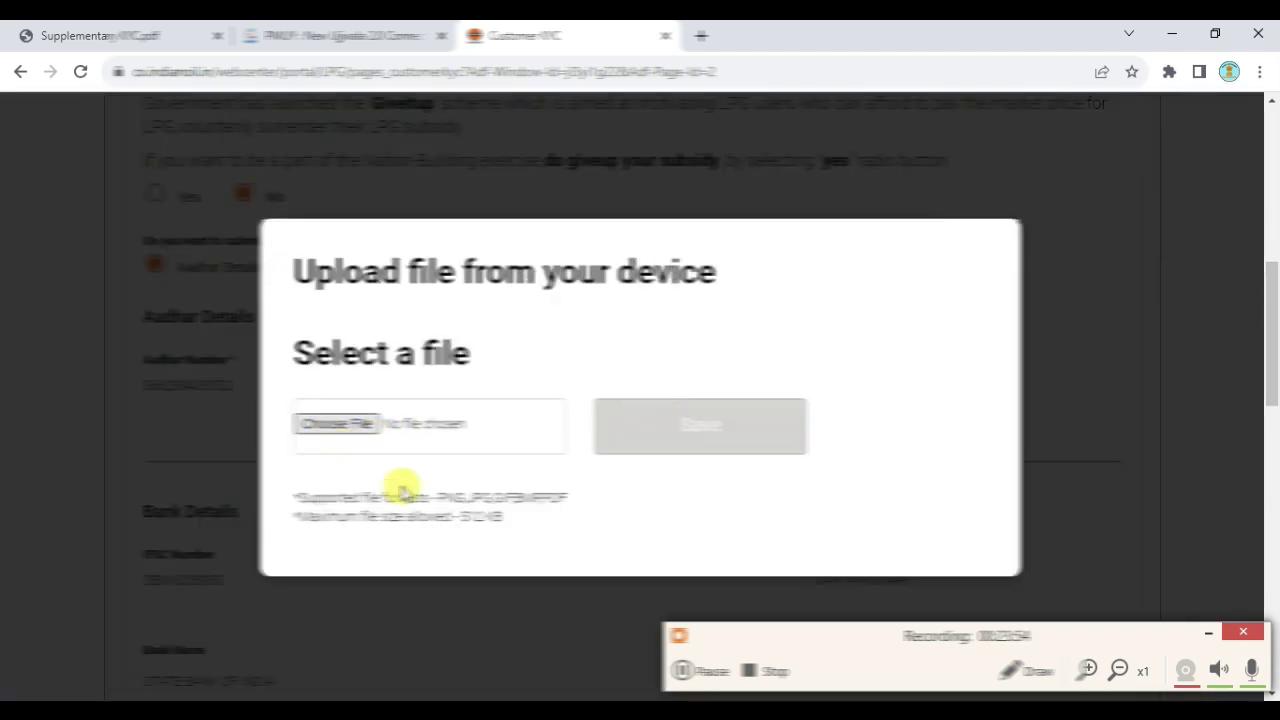
scroll(430, 315, down, 2)
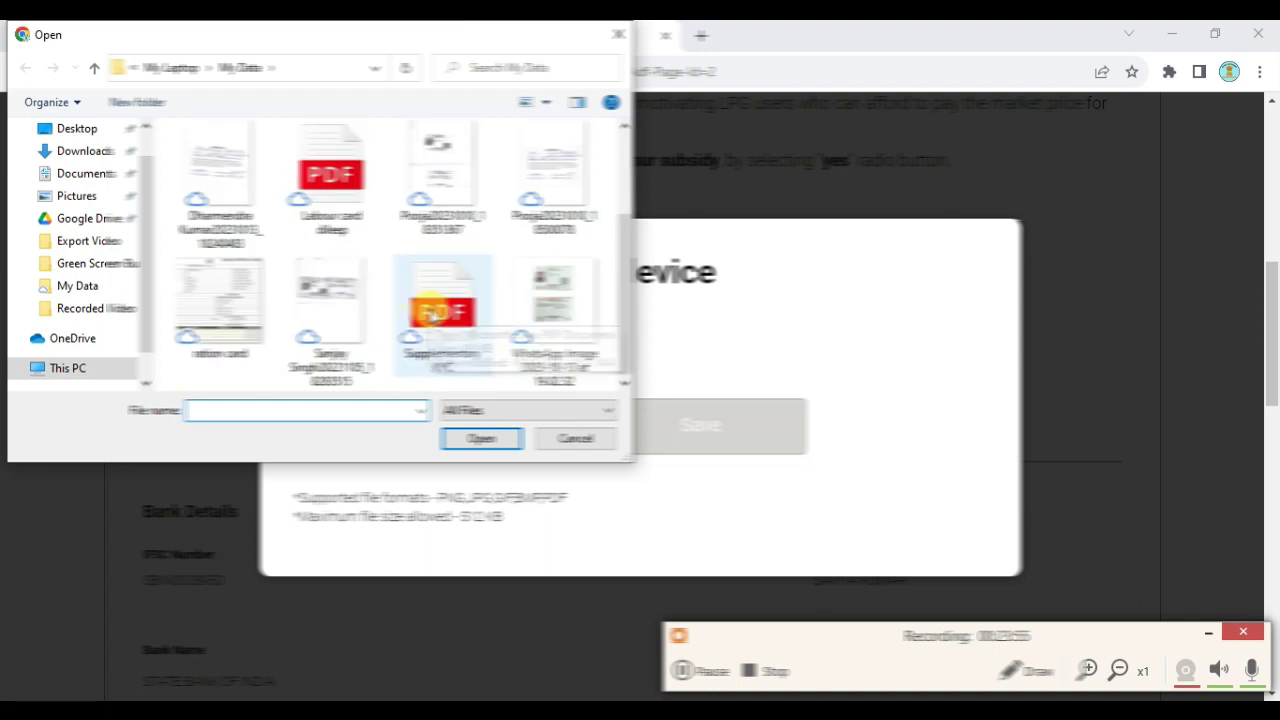
click(329, 308)
click(500, 438)
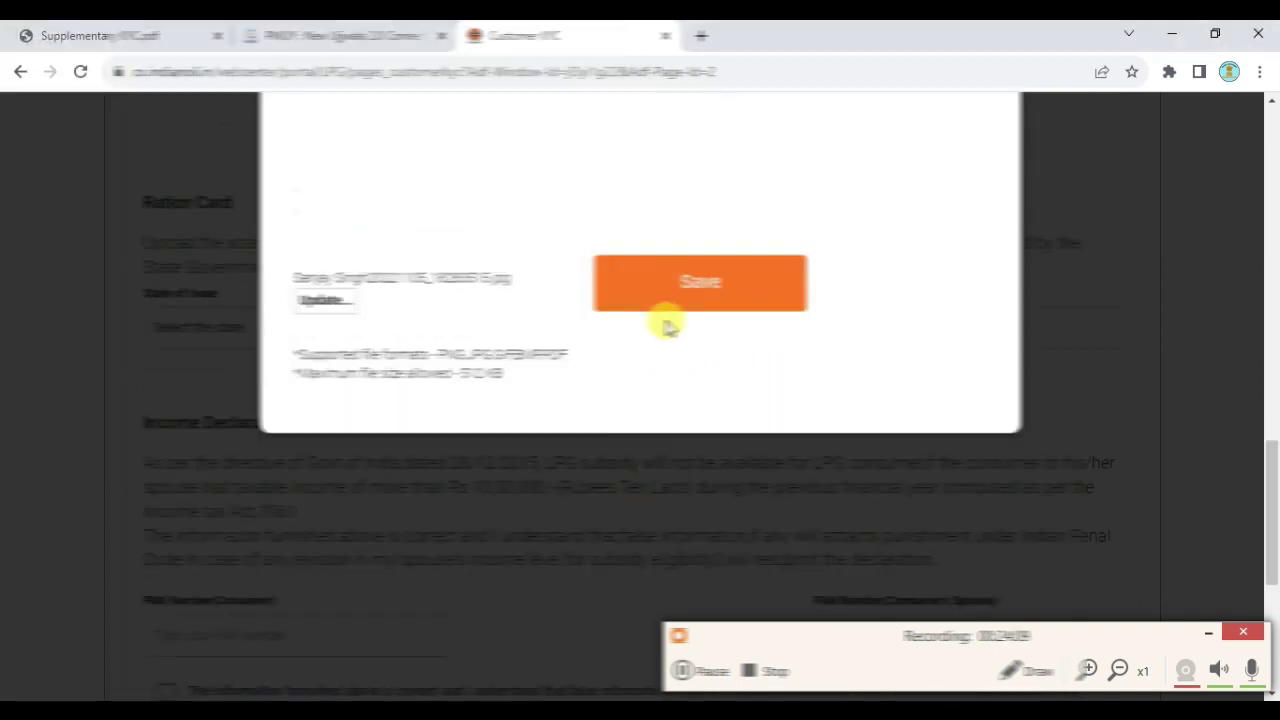
click(651, 286)
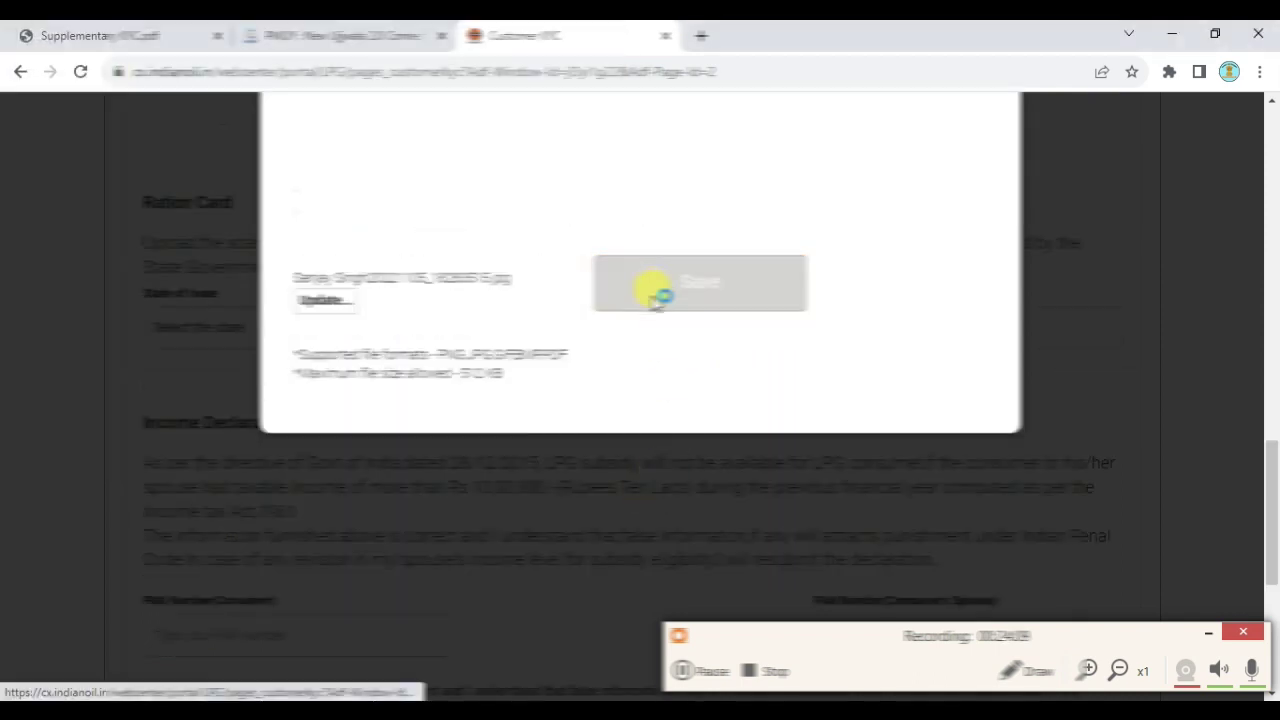
Review the Aadhaar number, uploaded image and prefilled bank details on the form.
scroll(800, 350, up, 8)
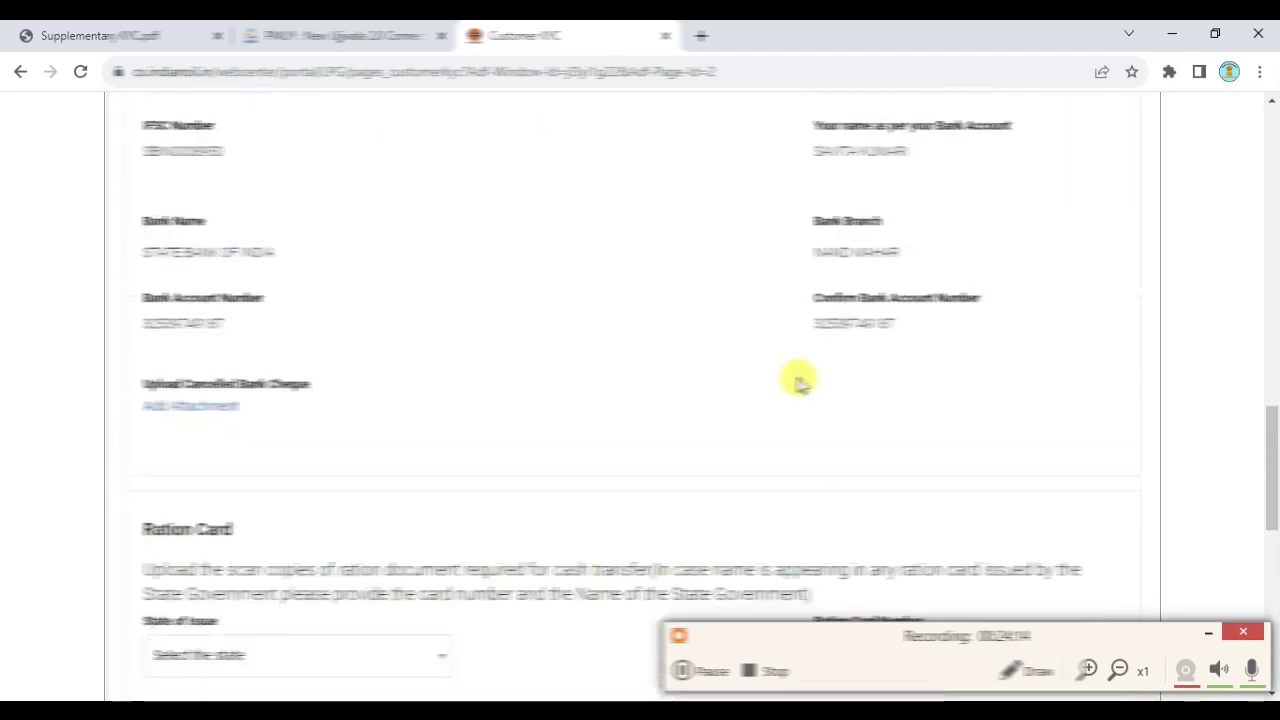
scroll(884, 345, up, 2)
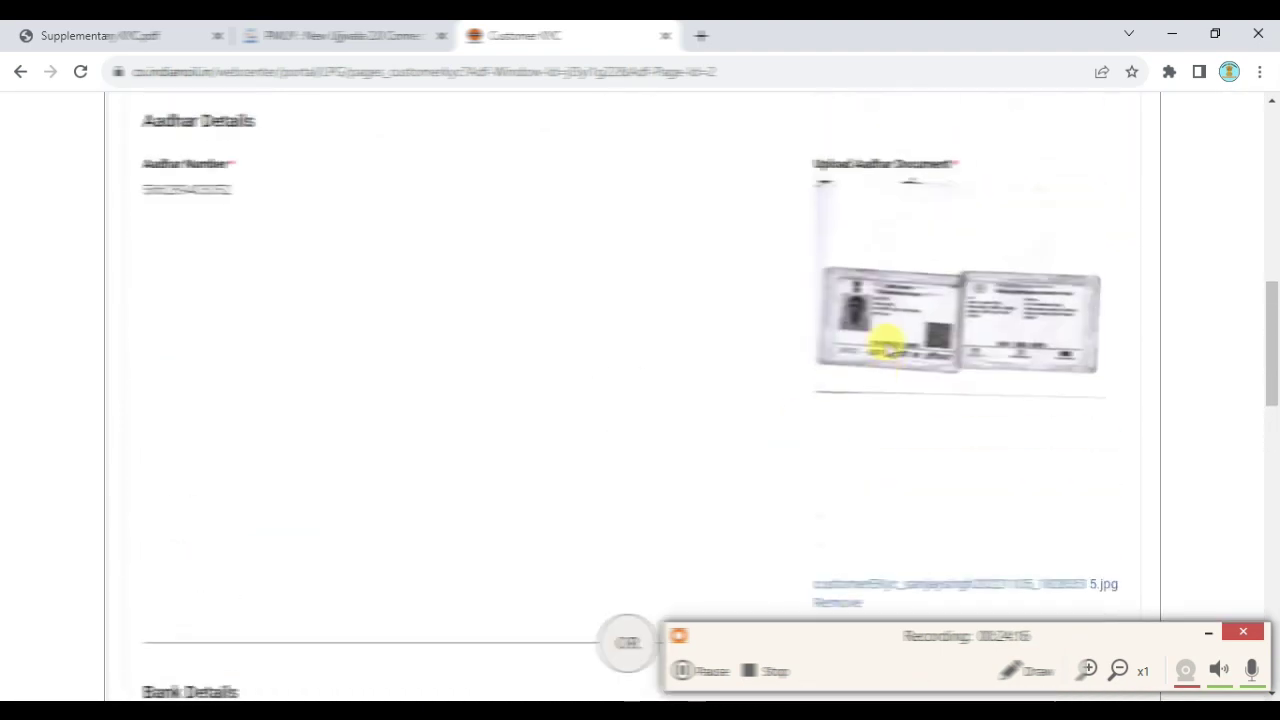
scroll(880, 351, down, 6)
scroll(450, 340, up, 3)
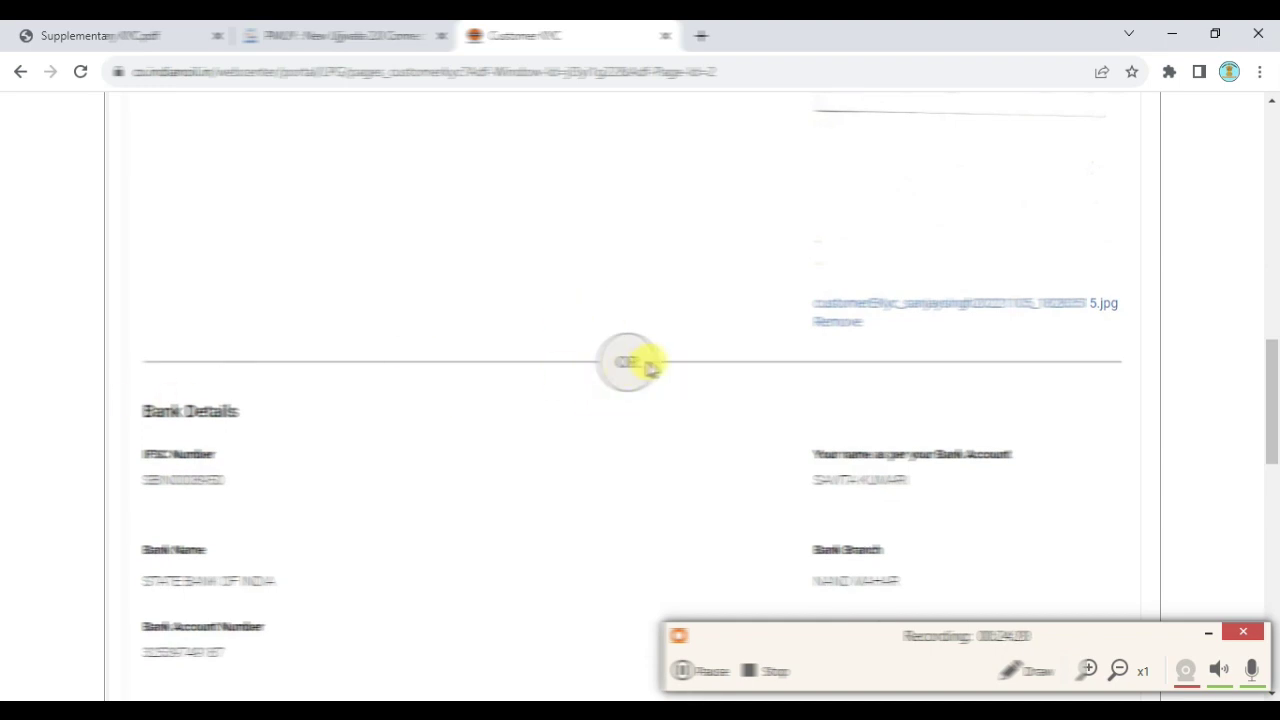
scroll(763, 354, up, 3)
scroll(643, 365, down, 4)
scroll(580, 358, down, 3)
scroll(420, 318, up, 2)
scroll(620, 300, down, 4)
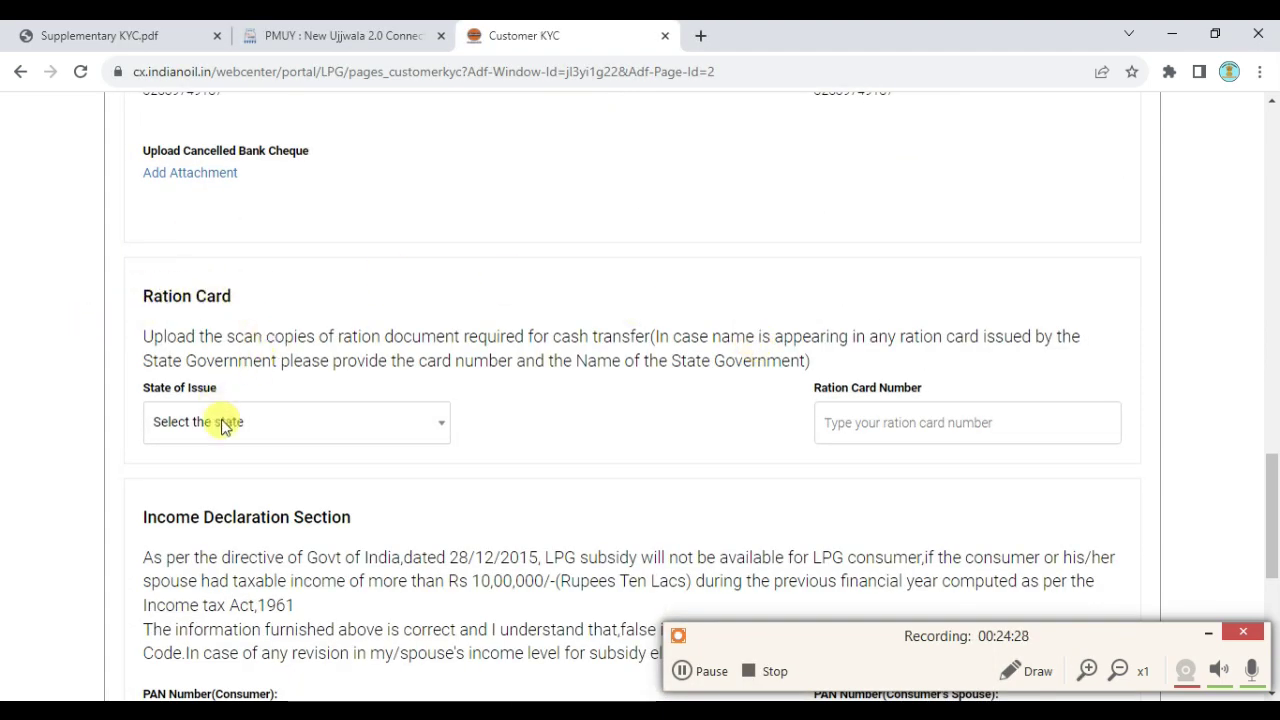
Set the ration card's State of Issue to Uttar Pradesh and enter the card number.
scroll(160, 328, down, 1)
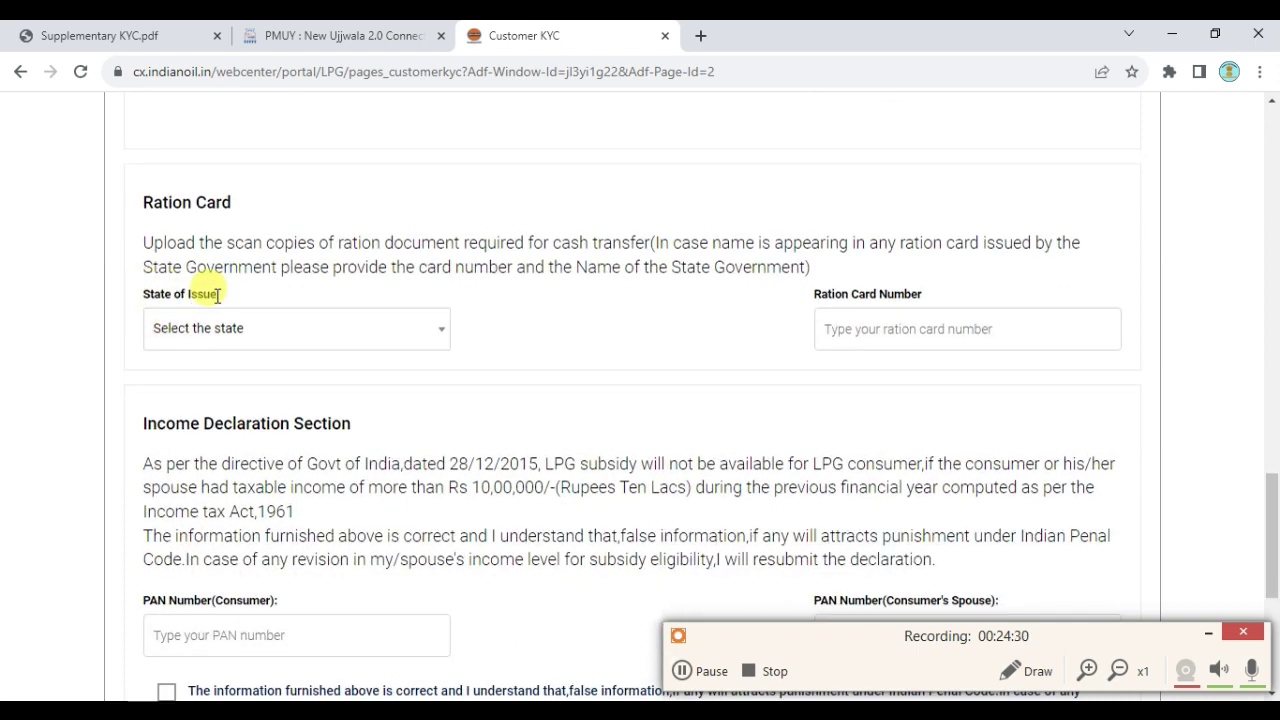
click(246, 331)
scroll(285, 550, down, 5)
scroll(285, 552, down, 1)
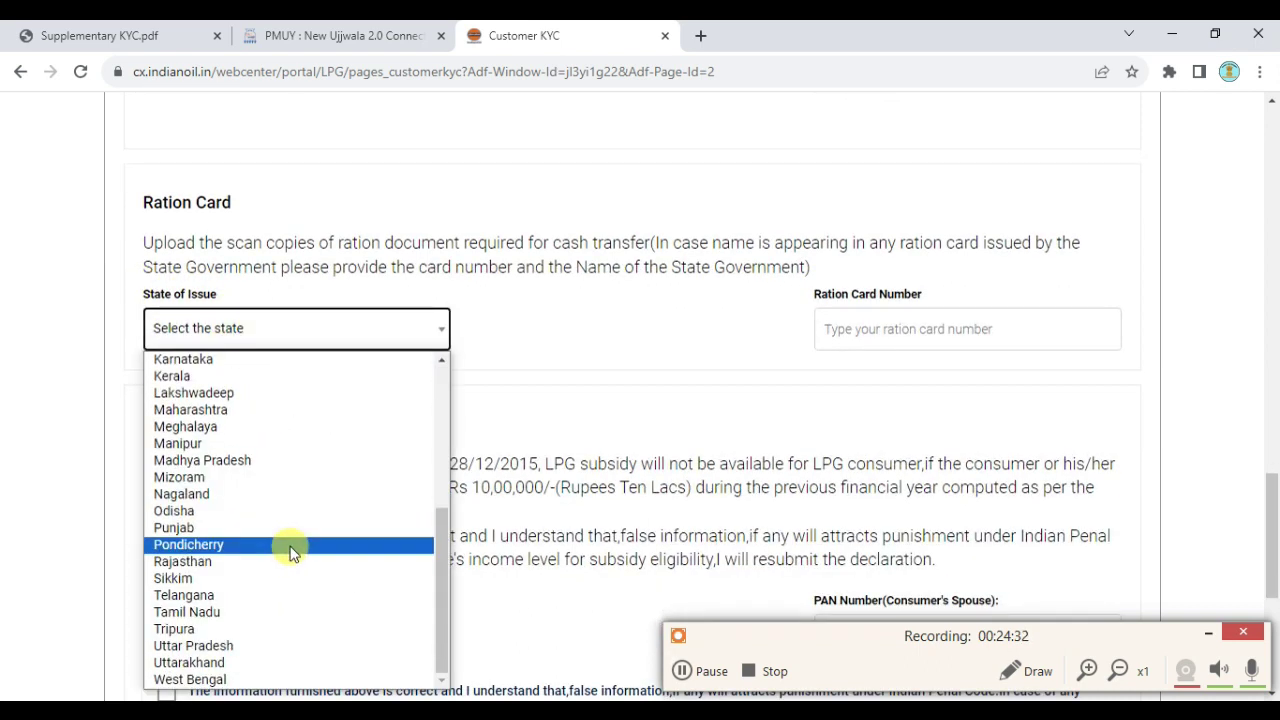
key(u)
key(Return)
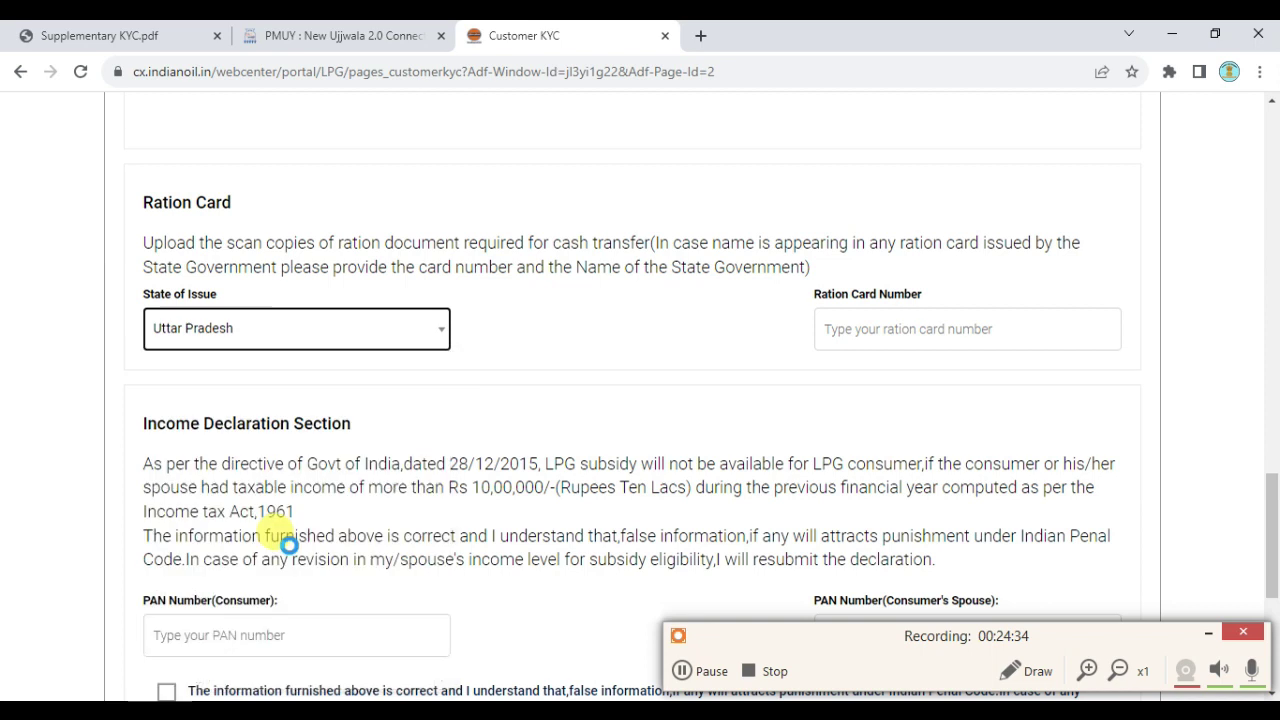
click(862, 328)
click(852, 321)
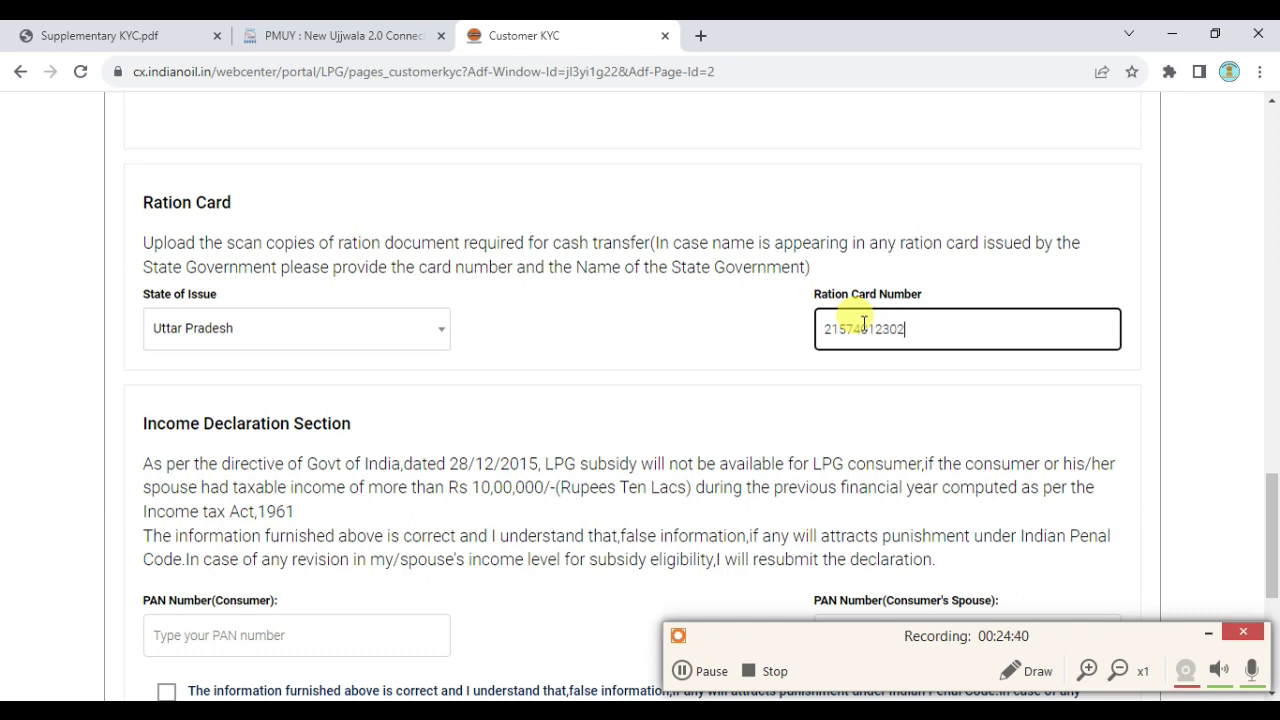
click(614, 351)
Tick the income declaration checkbox, leaving the PAN fields blank.
scroll(334, 437, down, 2)
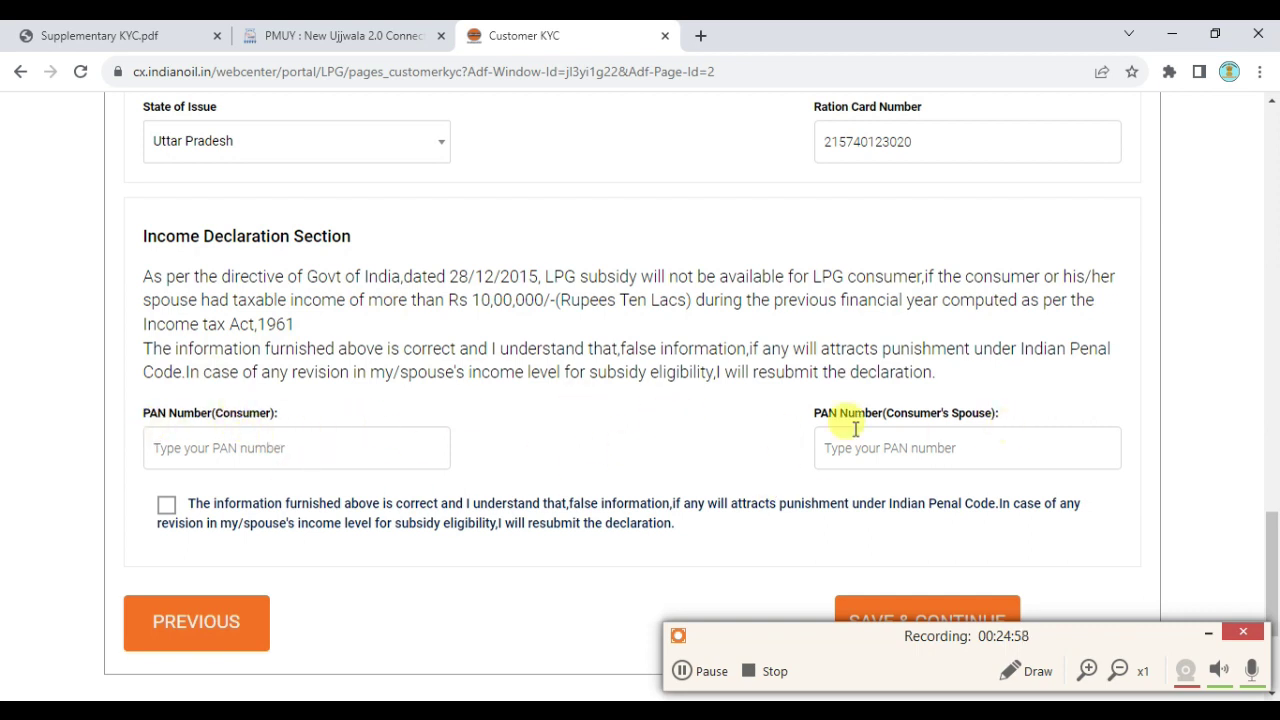
click(165, 508)
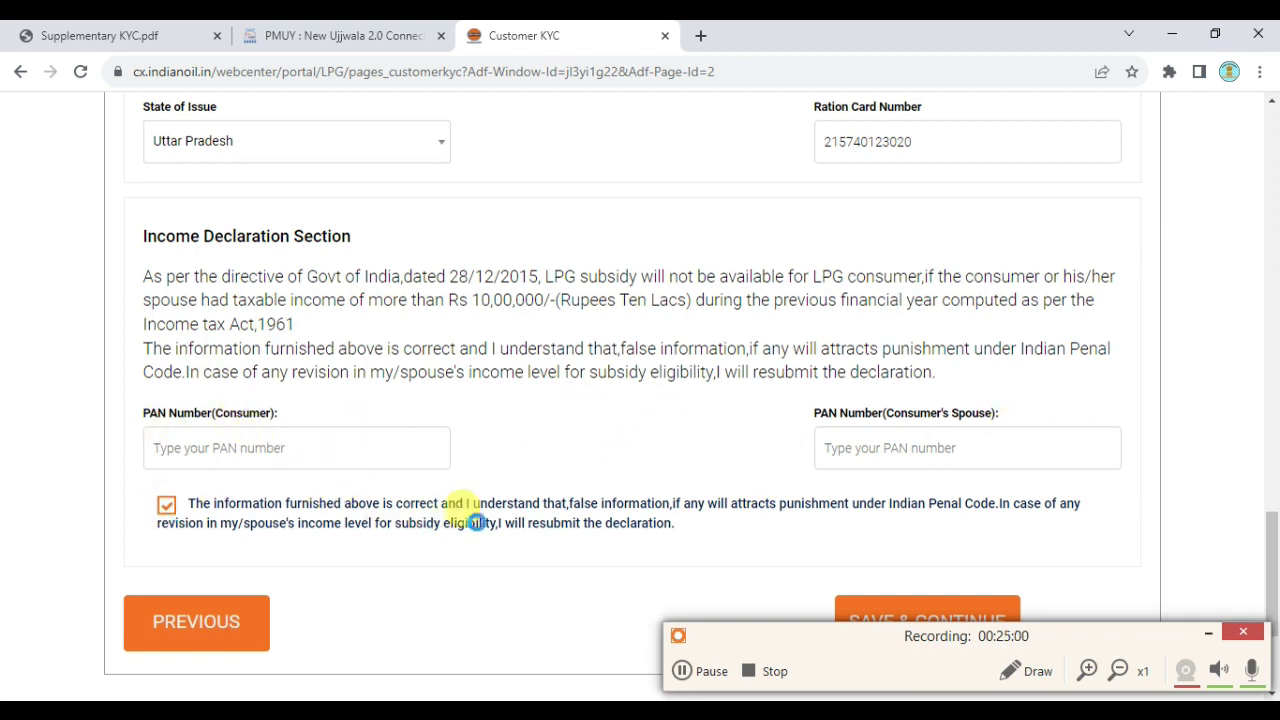
scroll(894, 569, down, 3)
Save & continue to the Declaration step and review its applicant summary and declaration text.
click(903, 399)
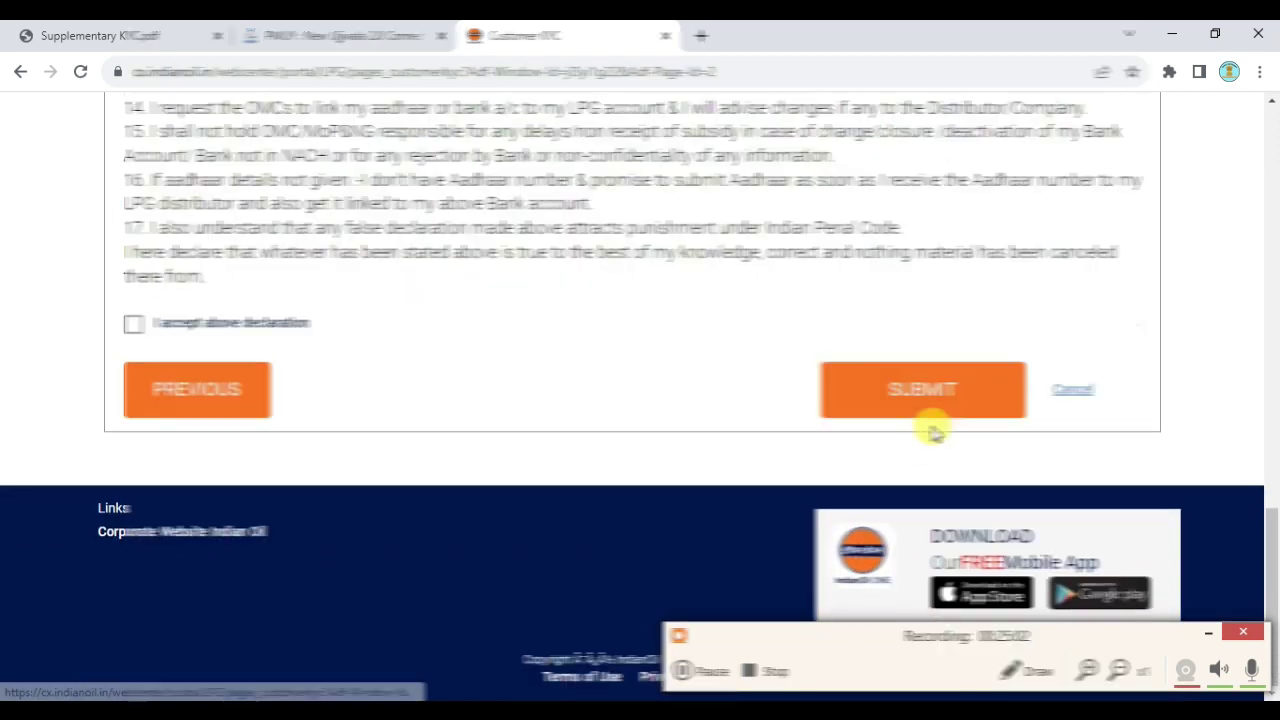
scroll(514, 354, up, 6)
scroll(620, 315, up, 5)
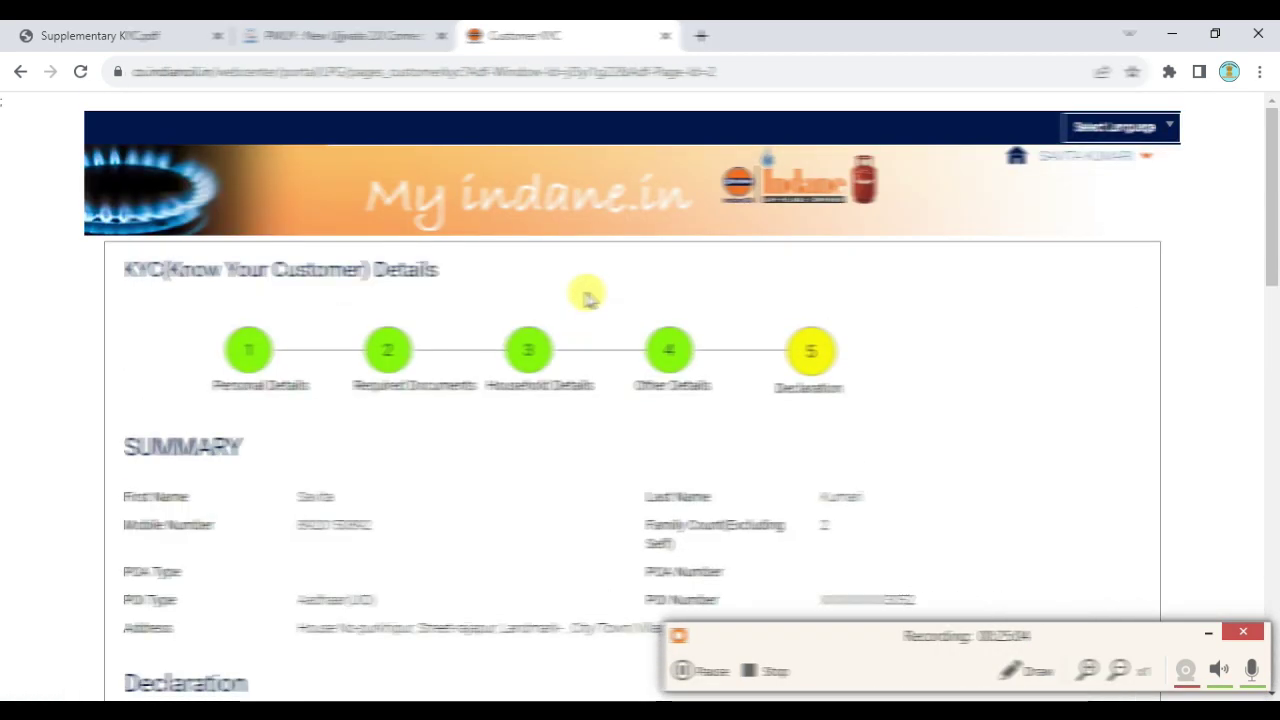
scroll(845, 203, down, 2)
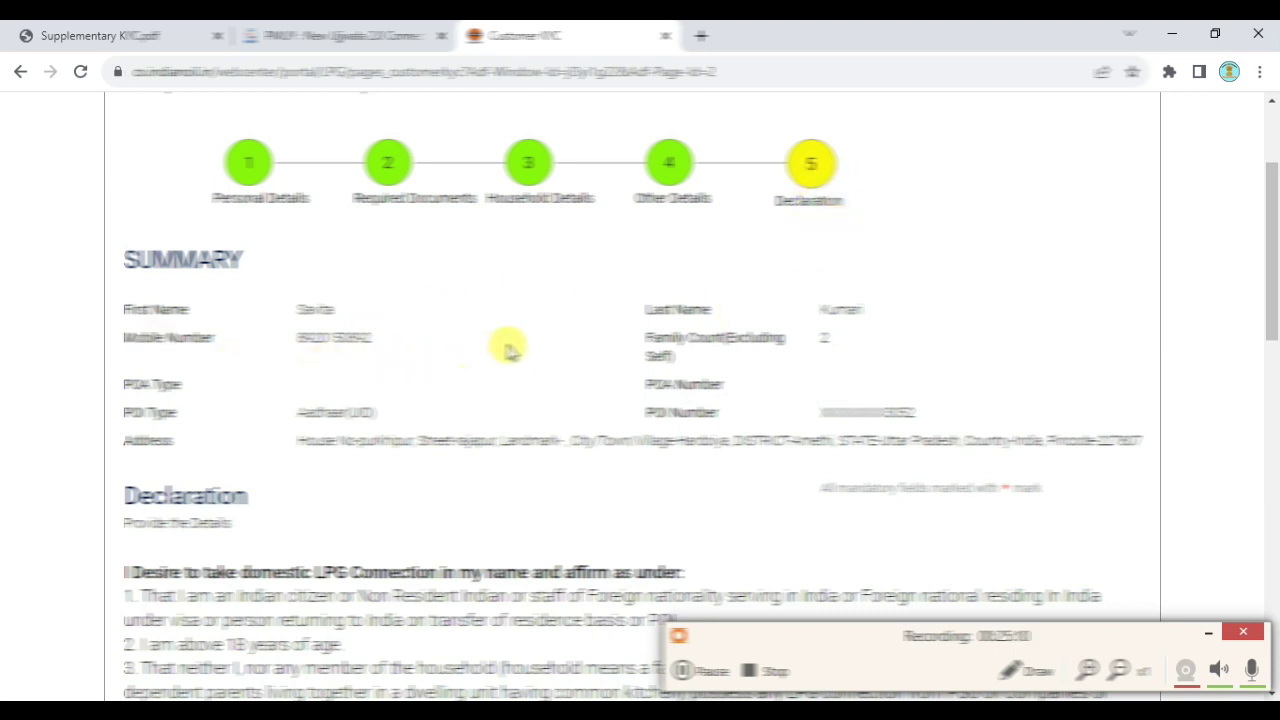
scroll(508, 346, down, 2)
scroll(120, 290, down, 2)
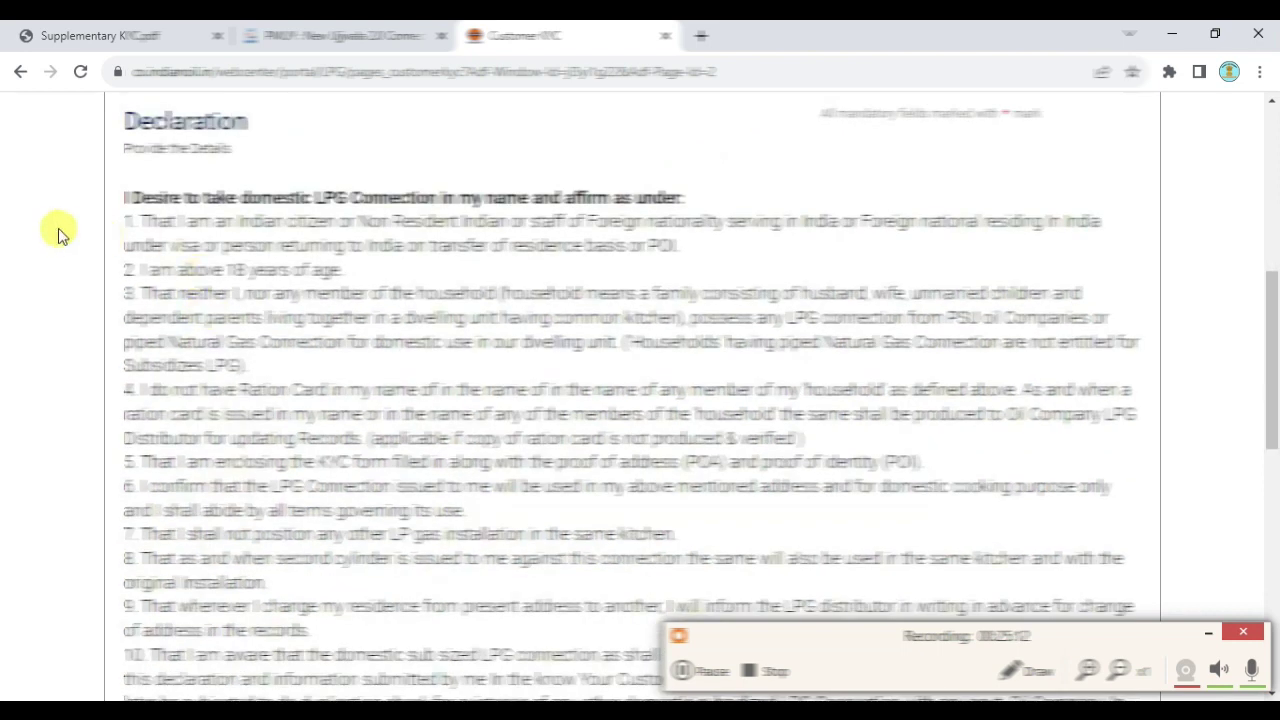
scroll(575, 286, down, 2)
scroll(440, 322, down, 6)
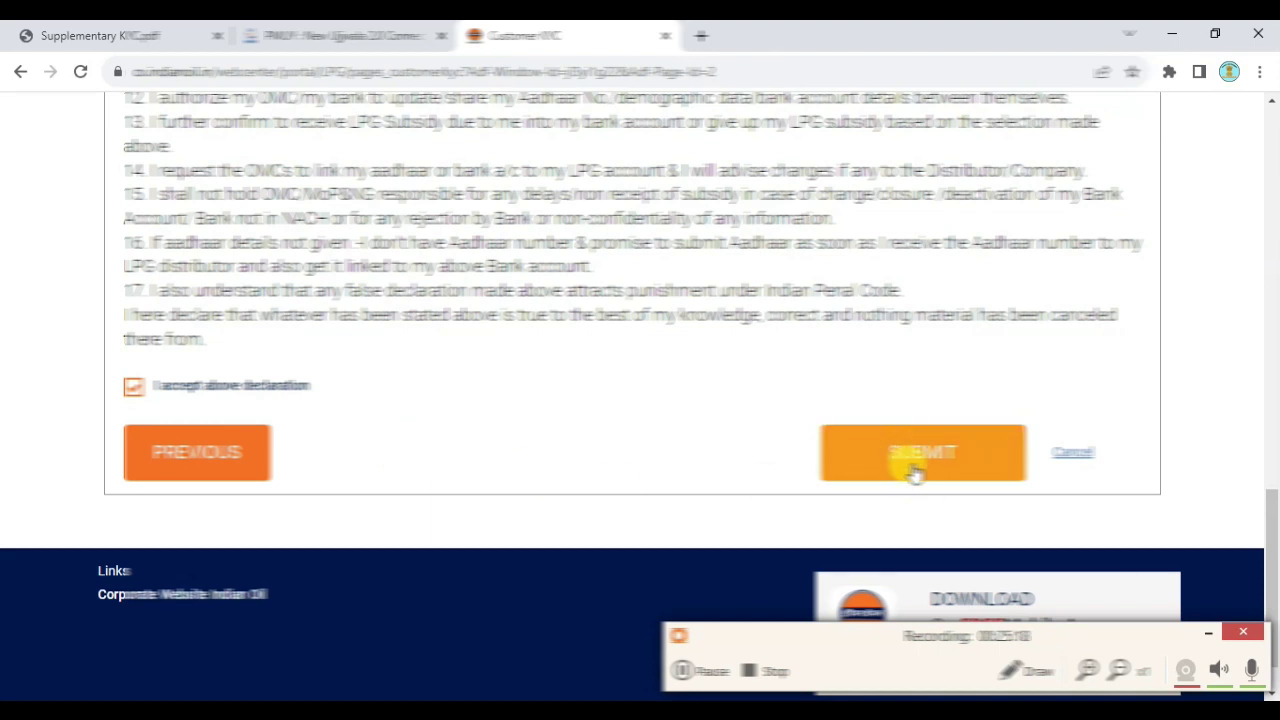
scroll(757, 371, up, 12)
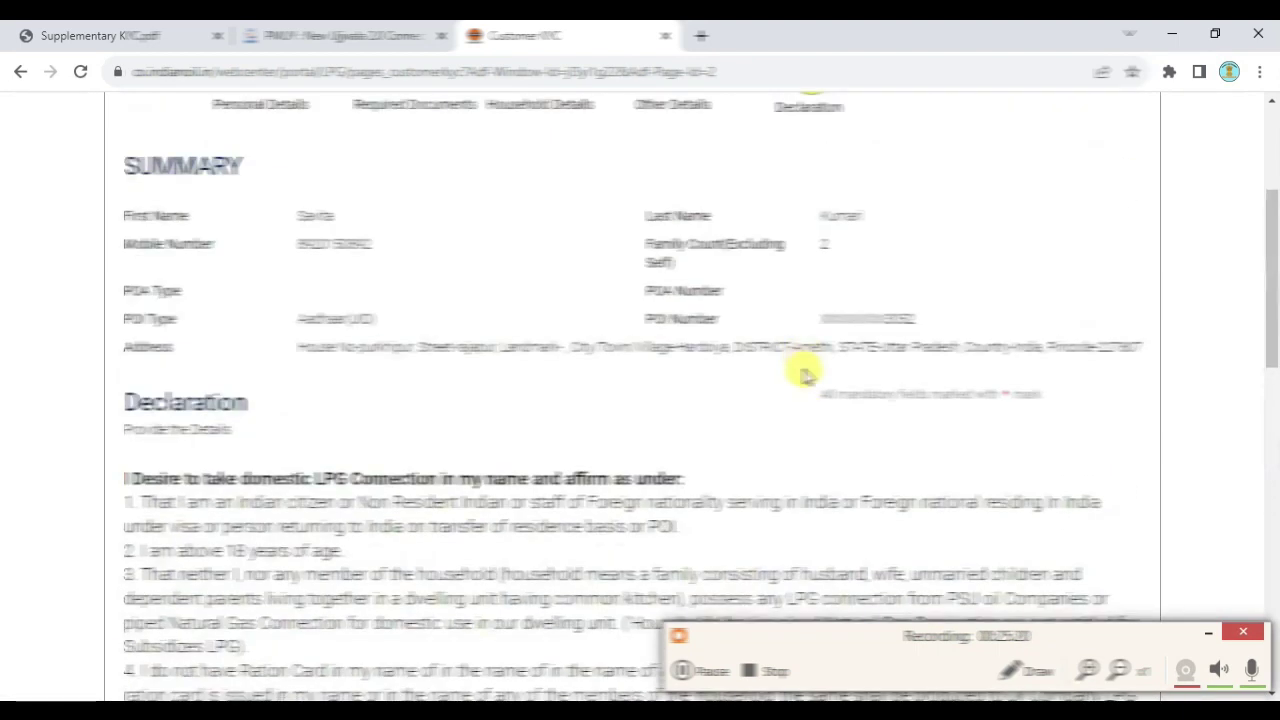
scroll(805, 373, up, 3)
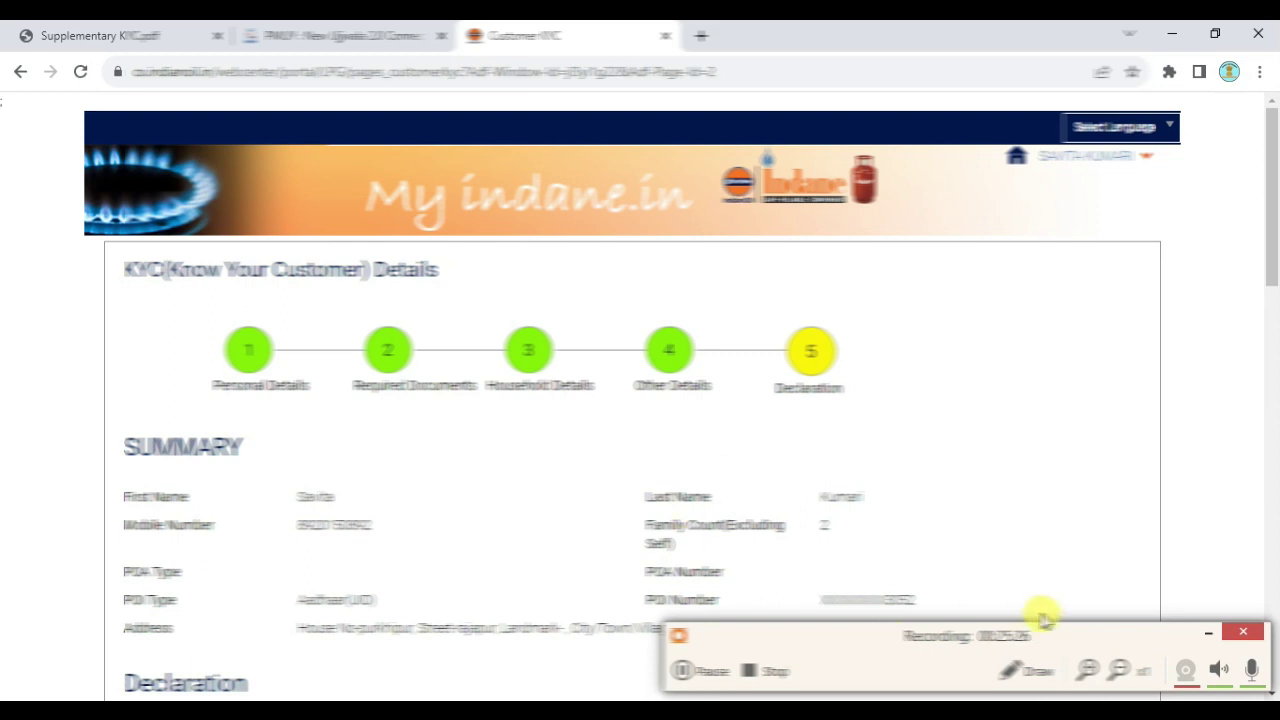
click(1203, 632)
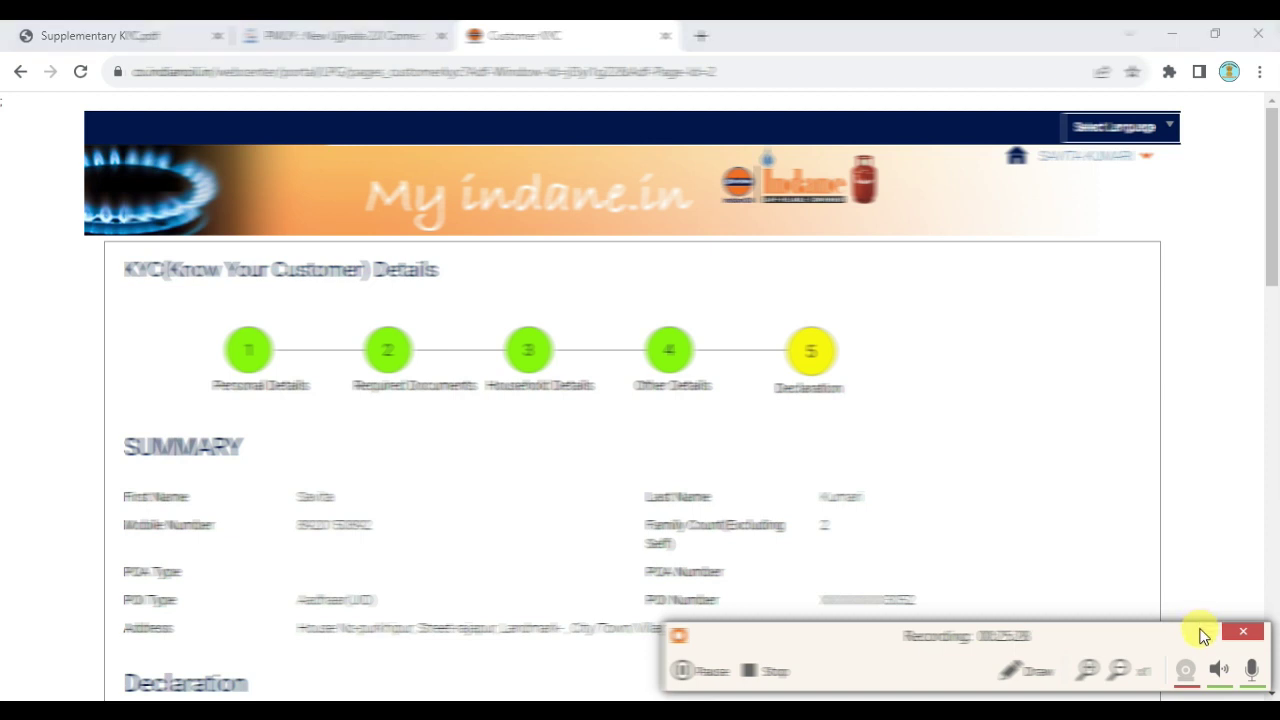